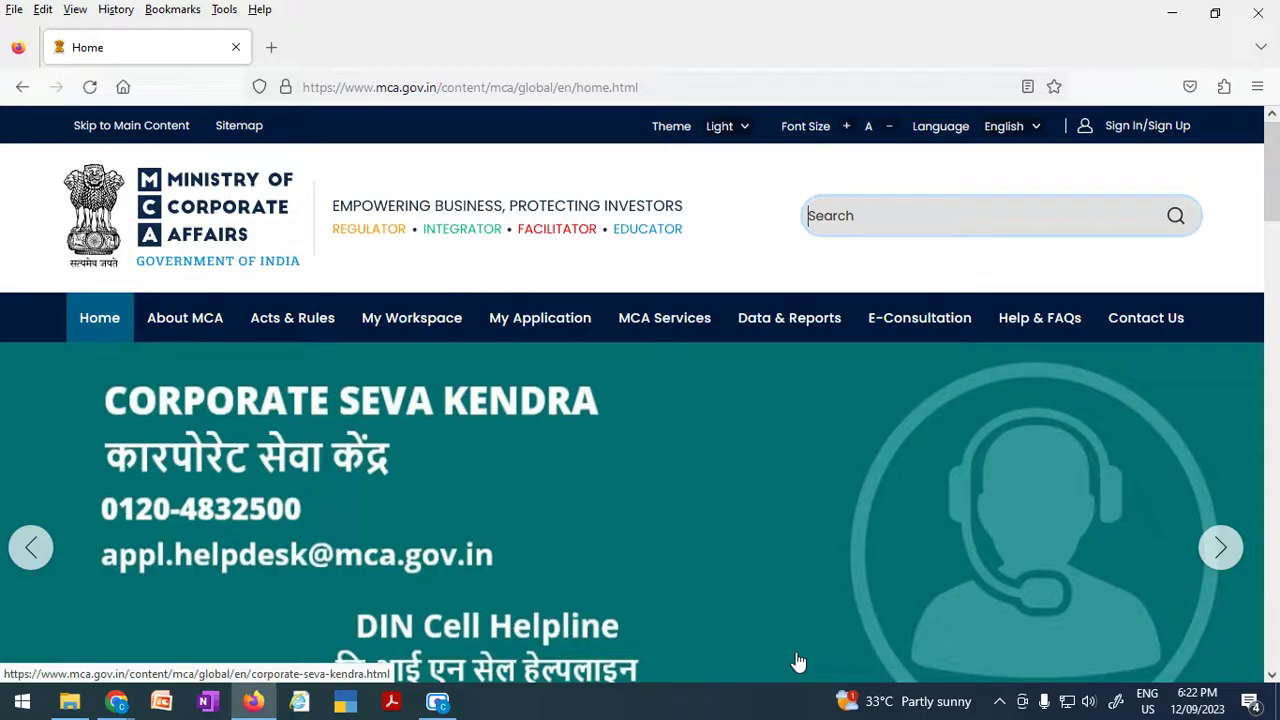
# Go to the User Login page, dismiss the registration notice, and focus the password field.
pyautogui.click(1140, 133)
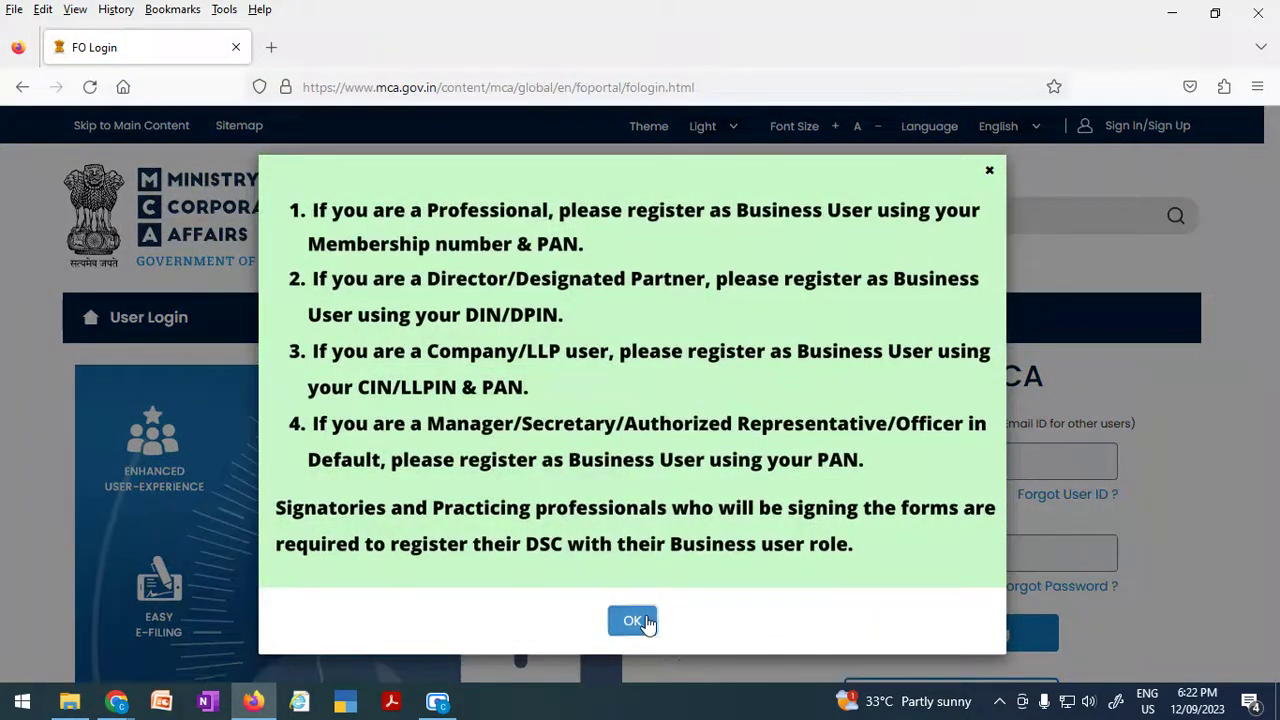
pyautogui.click(645, 620)
pyautogui.click(886, 548)
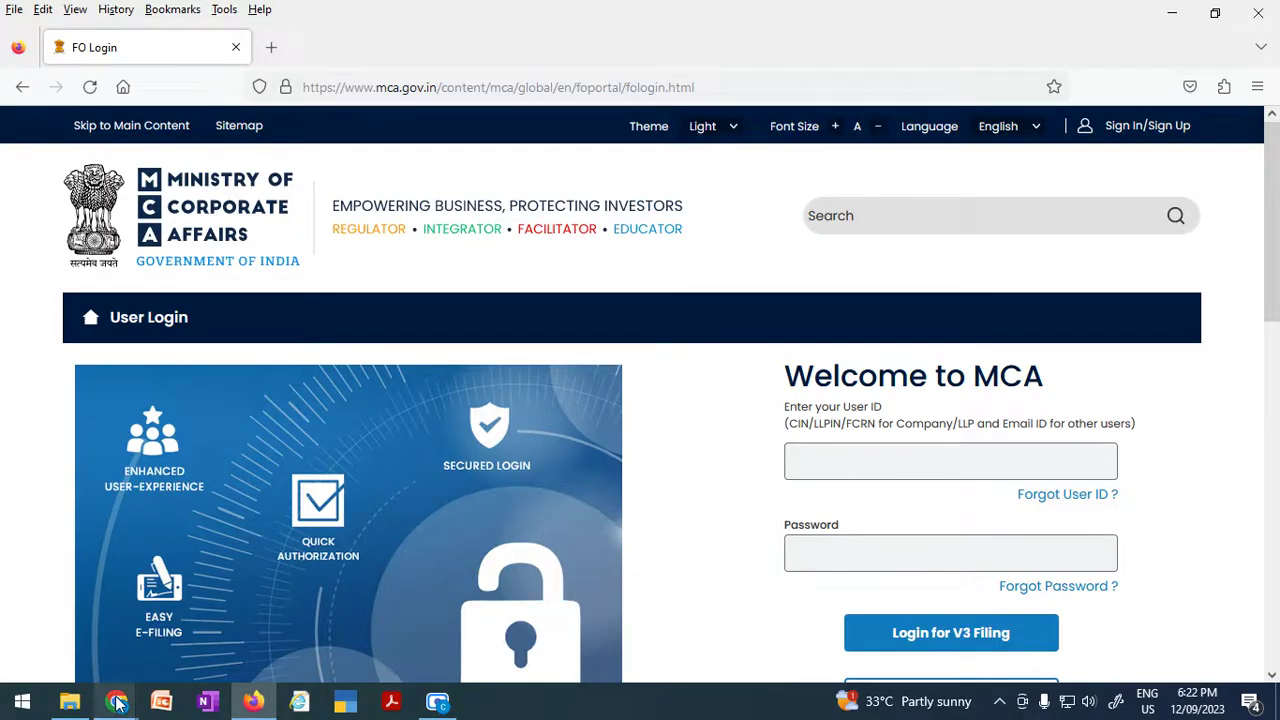
# From MCA Services > Company e-Filing > DIN Related Forms, open DIR-12 - Appointment of Directors and KMP.
pyautogui.moveTo(117, 703)
pyautogui.click(106, 640)
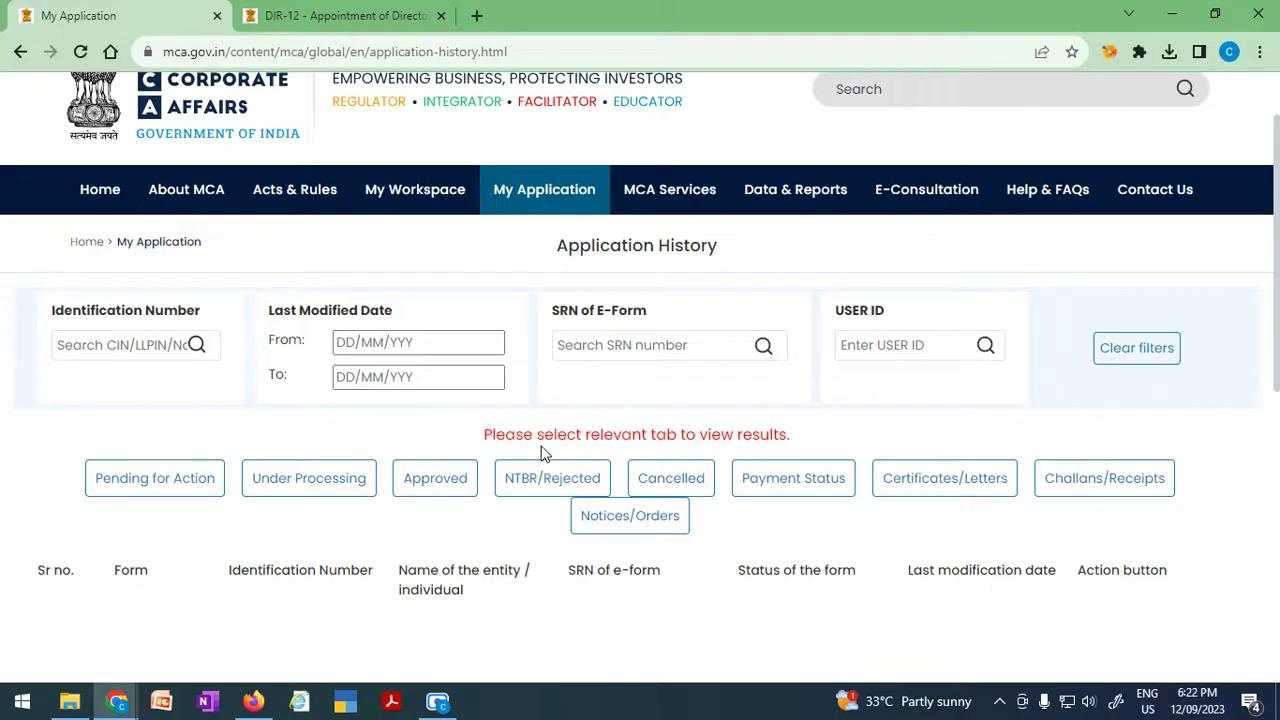
pyautogui.scroll(-1, 572, 430)
pyautogui.moveTo(667, 108)
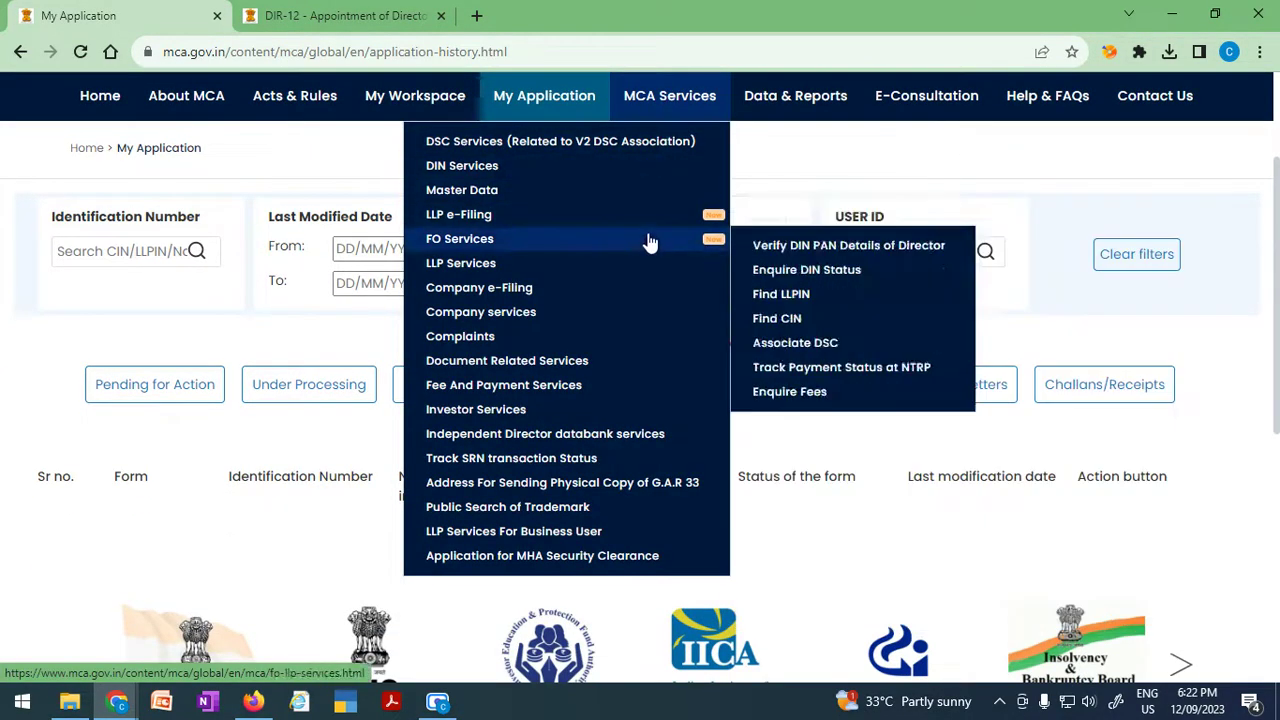
pyautogui.moveTo(649, 296)
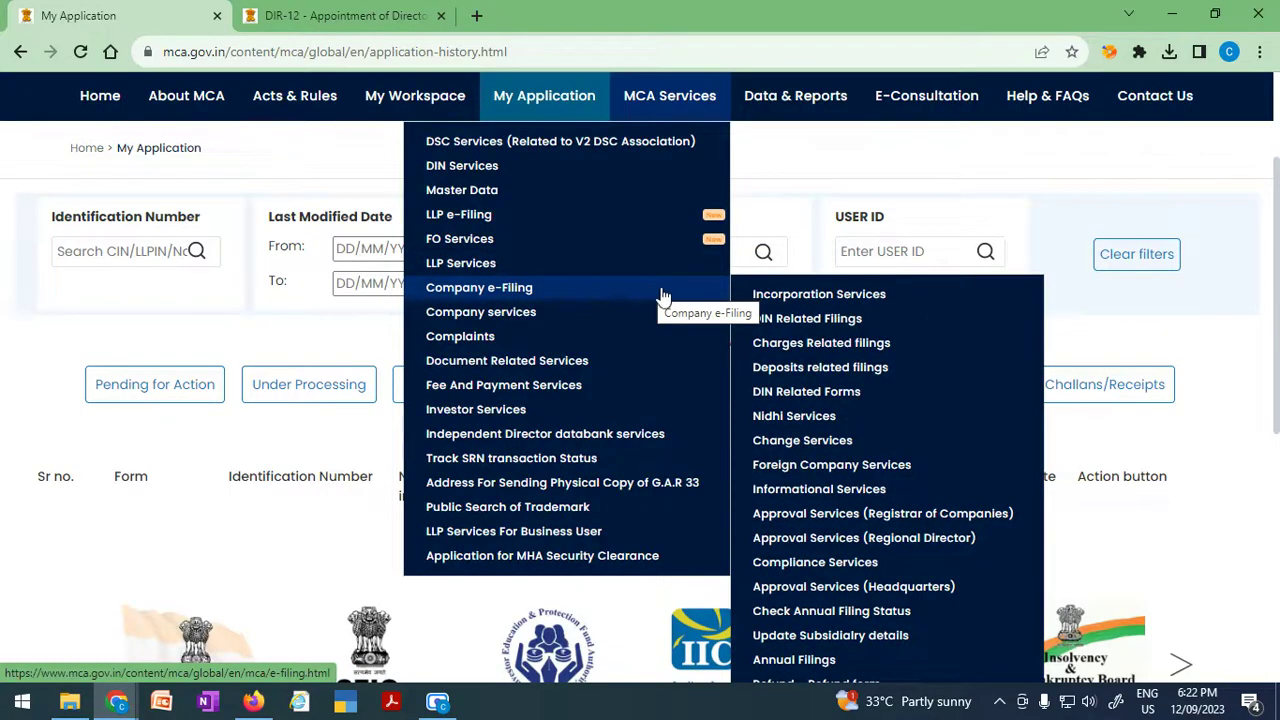
pyautogui.moveTo(840, 352)
pyautogui.moveTo(840, 400)
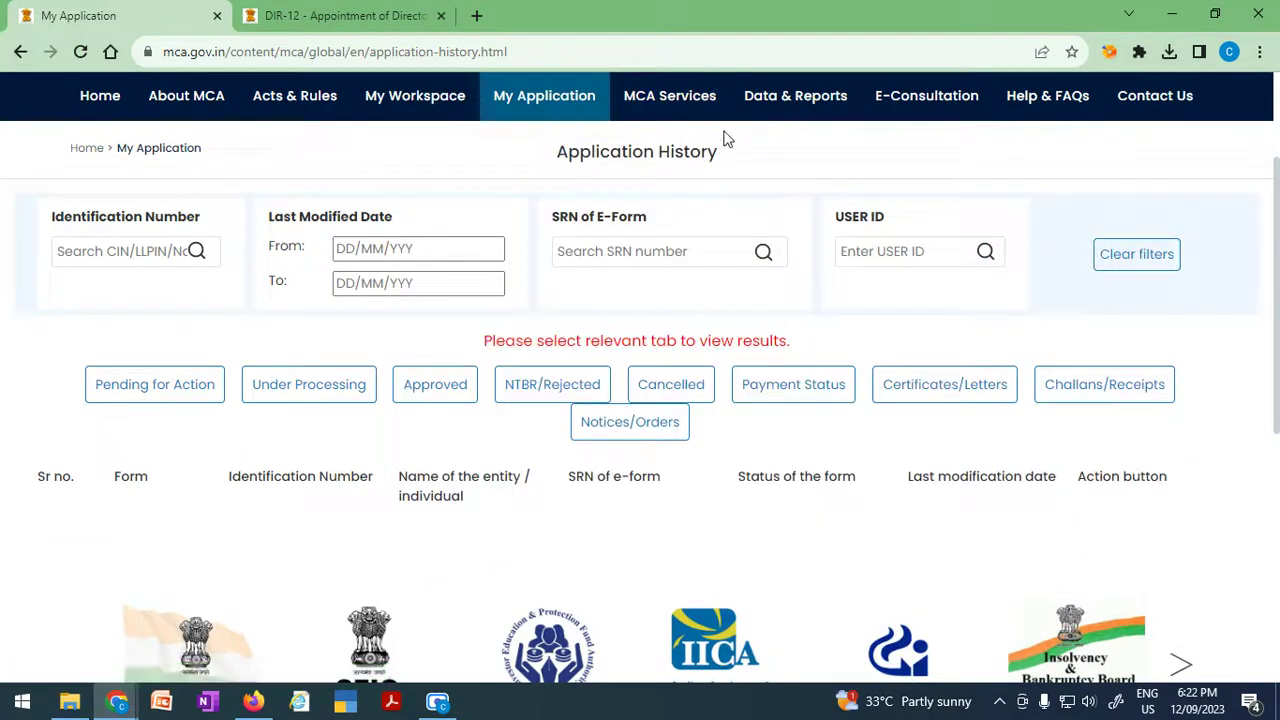
pyautogui.moveTo(720, 305)
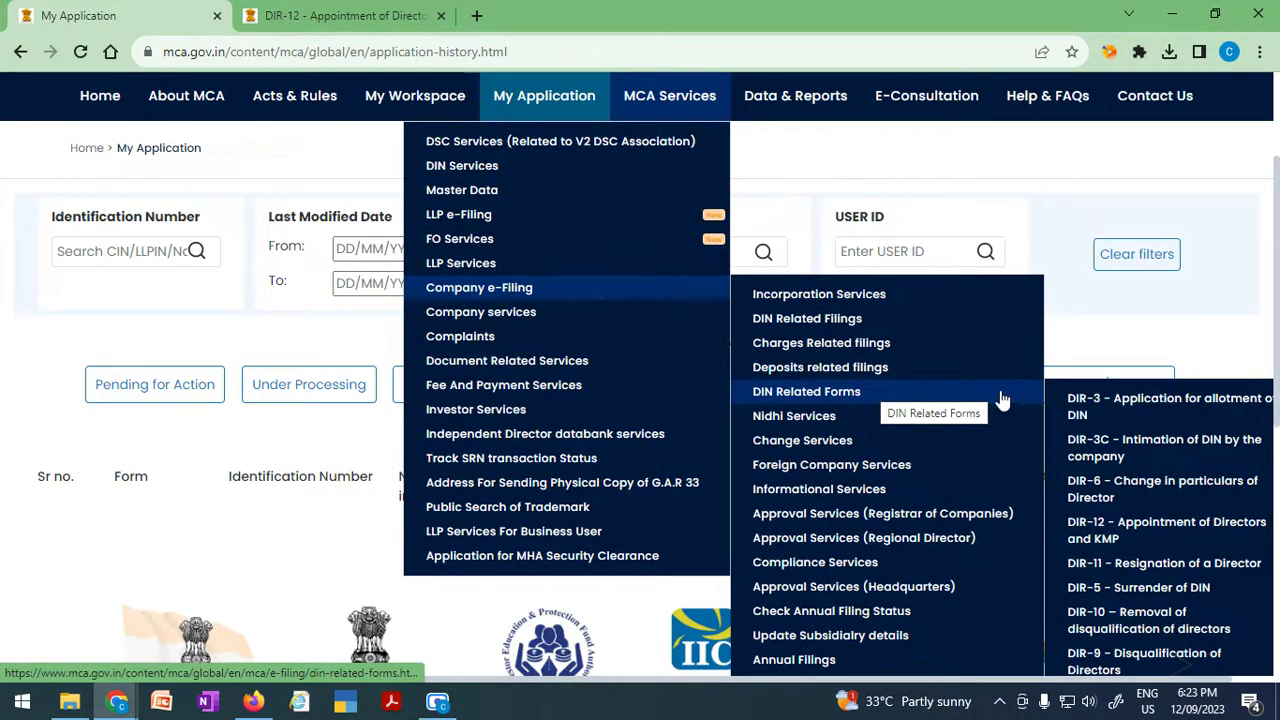
pyautogui.click(1135, 541)
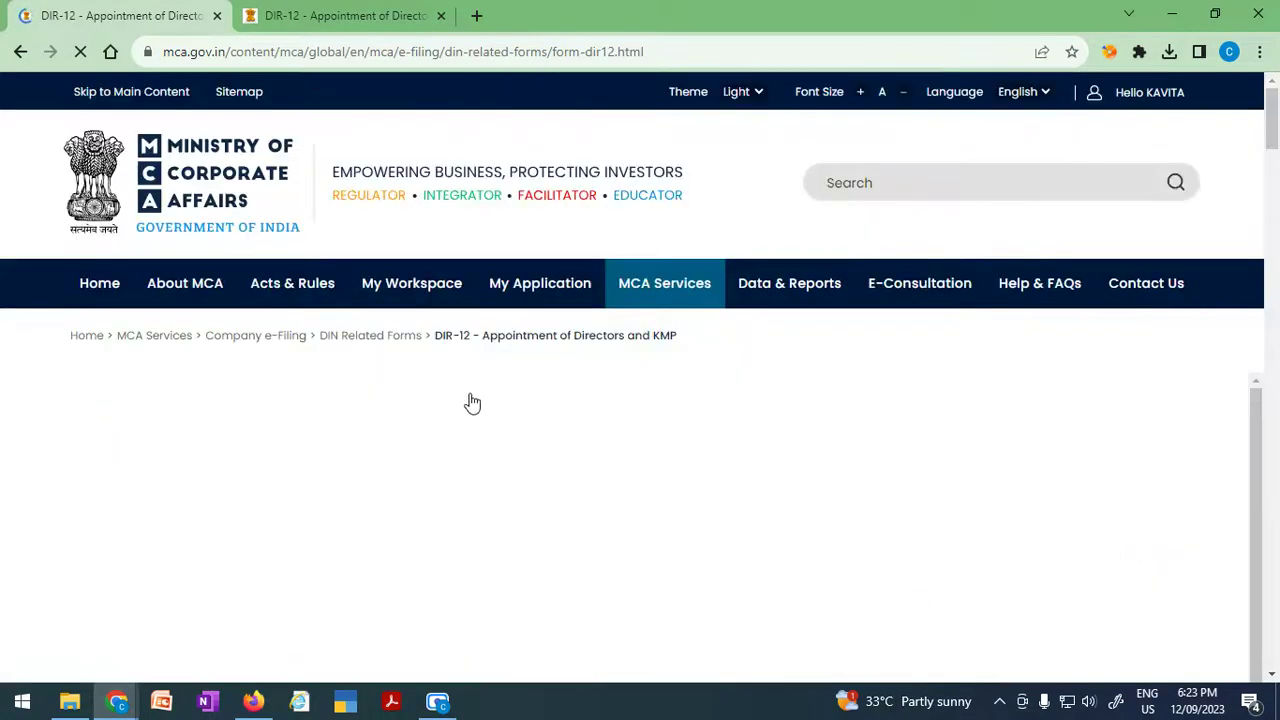
# Review the loaded DIR-12 form's sections, then place the cursor in the CIN field.
pyautogui.scroll(-1, 475, 390)
pyautogui.scroll(-2, 475, 390)
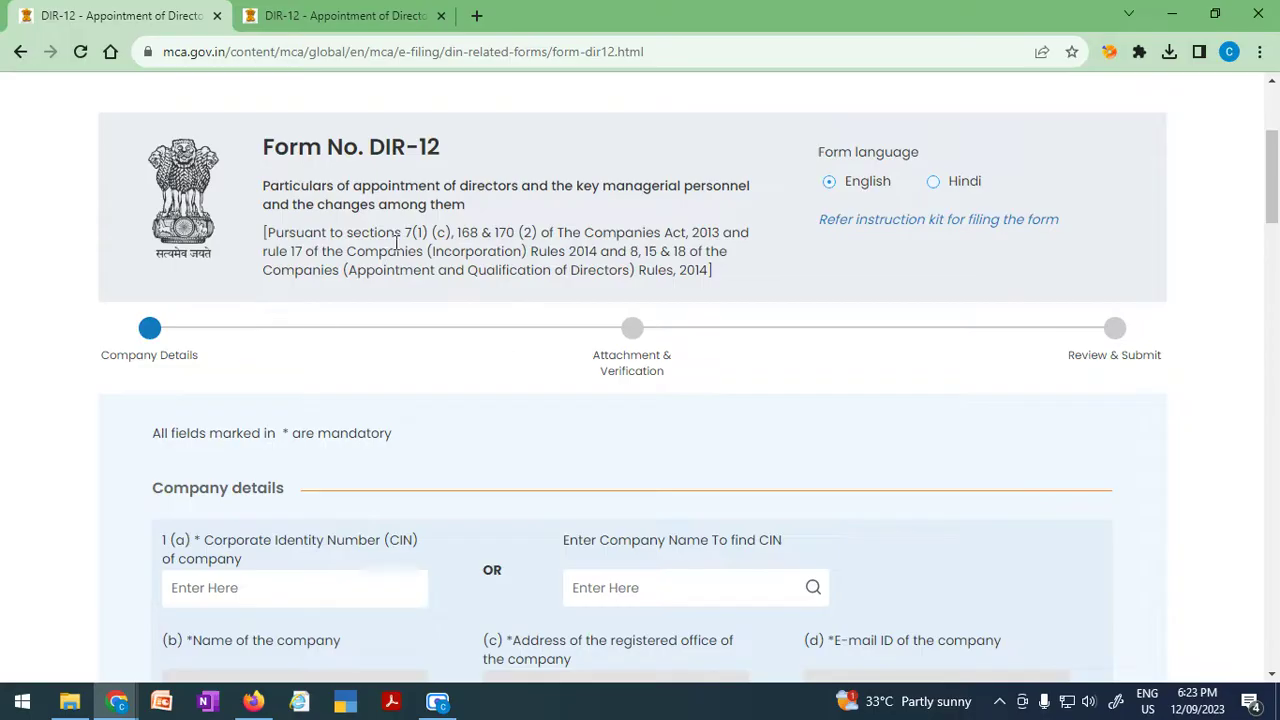
pyautogui.scroll(-2, 397, 243)
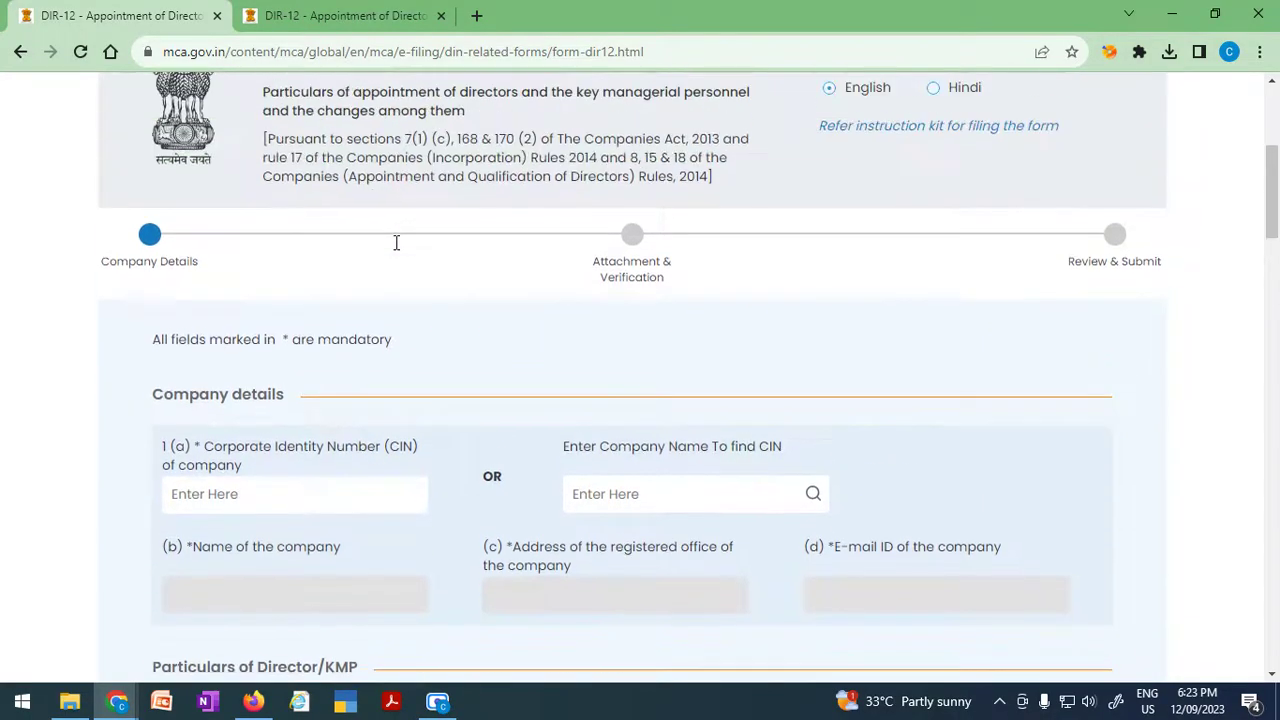
pyautogui.scroll(-2, 397, 250)
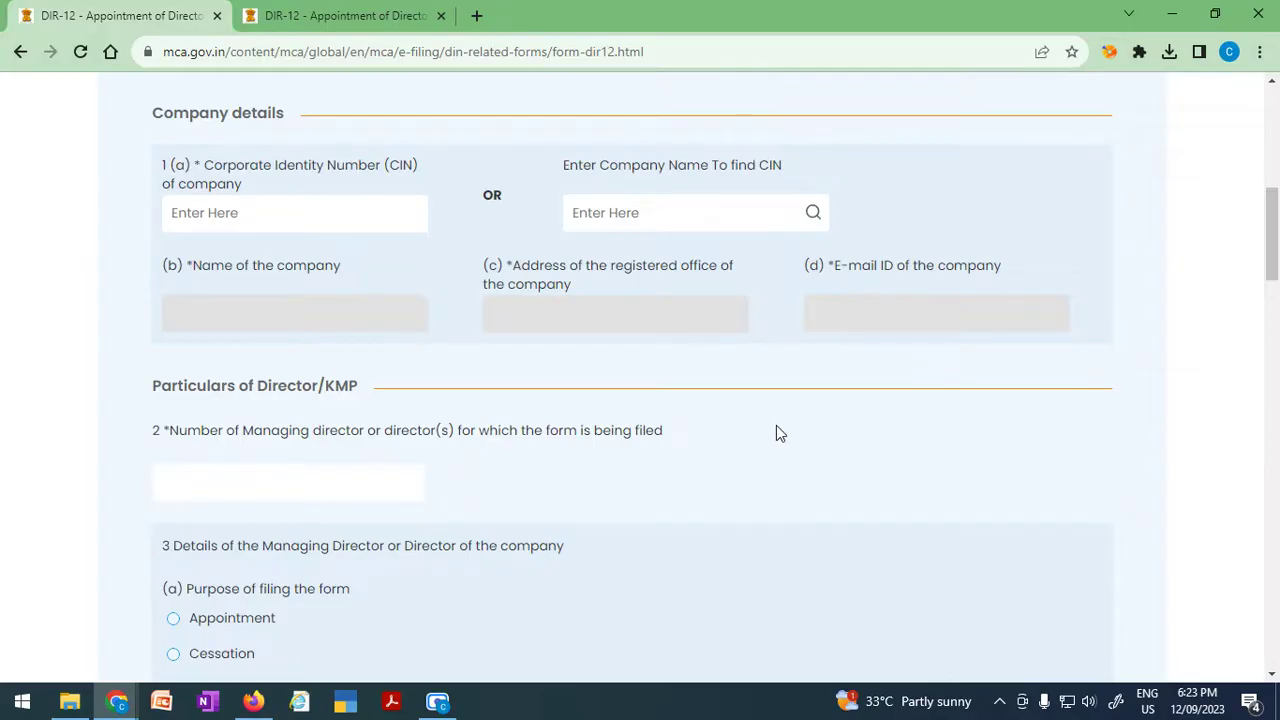
pyautogui.scroll(-2, 391, 577)
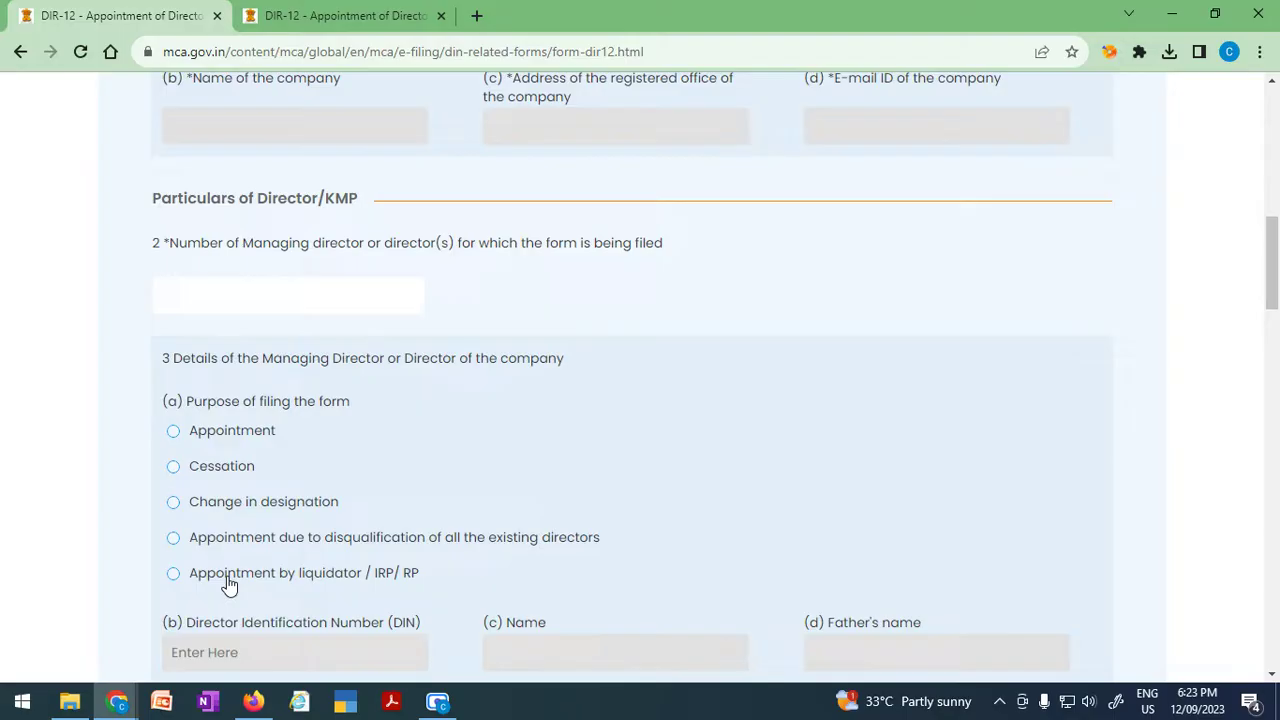
pyautogui.scroll(2, 945, 441)
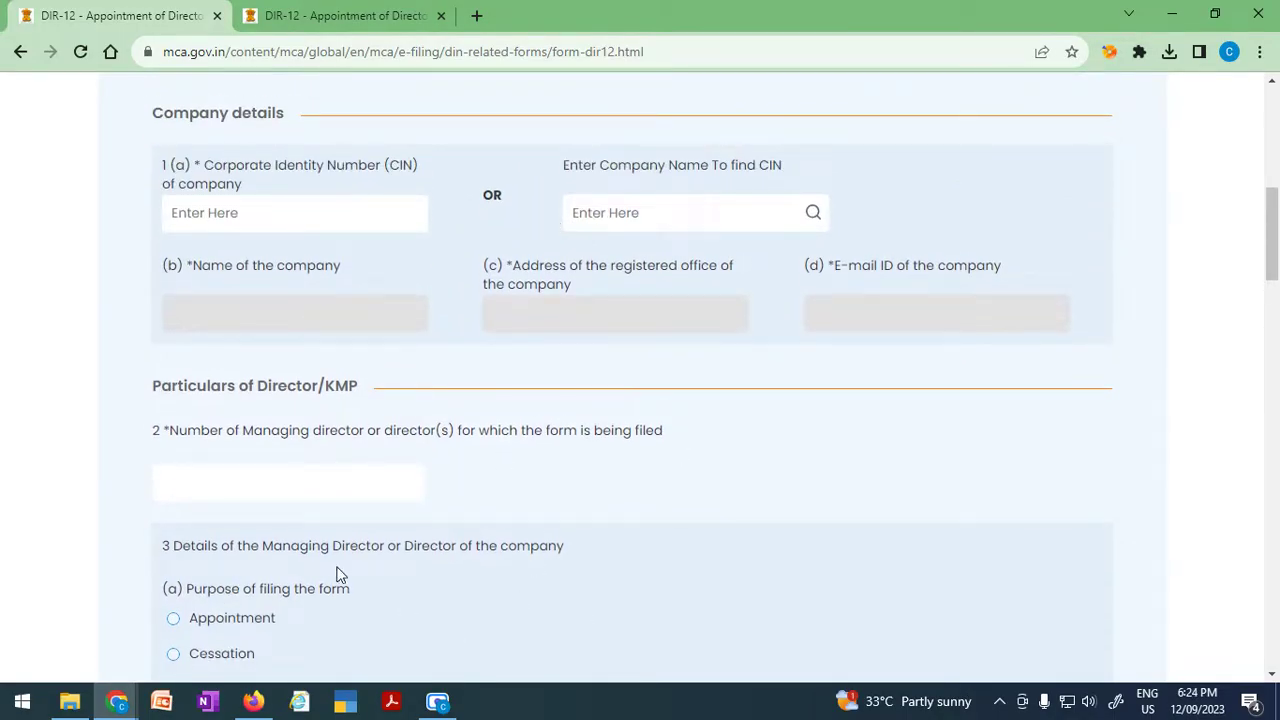
pyautogui.scroll(1, 337, 568)
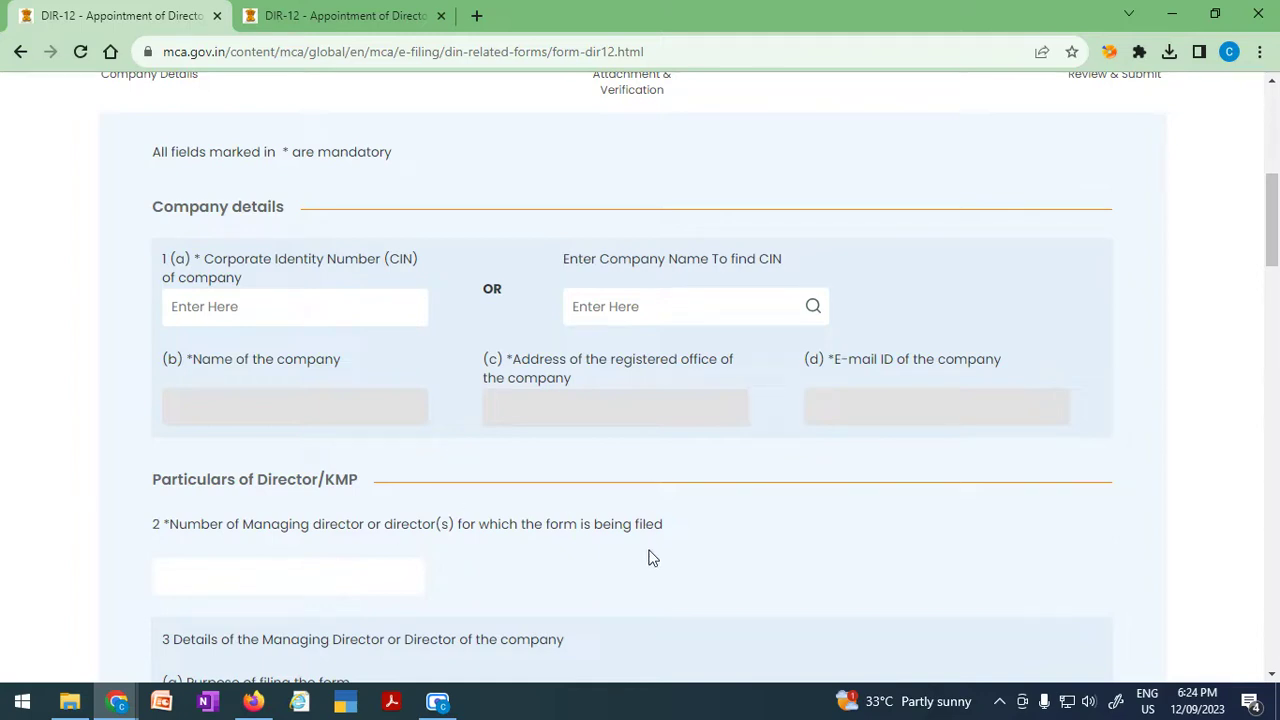
pyautogui.scroll(1, 650, 558)
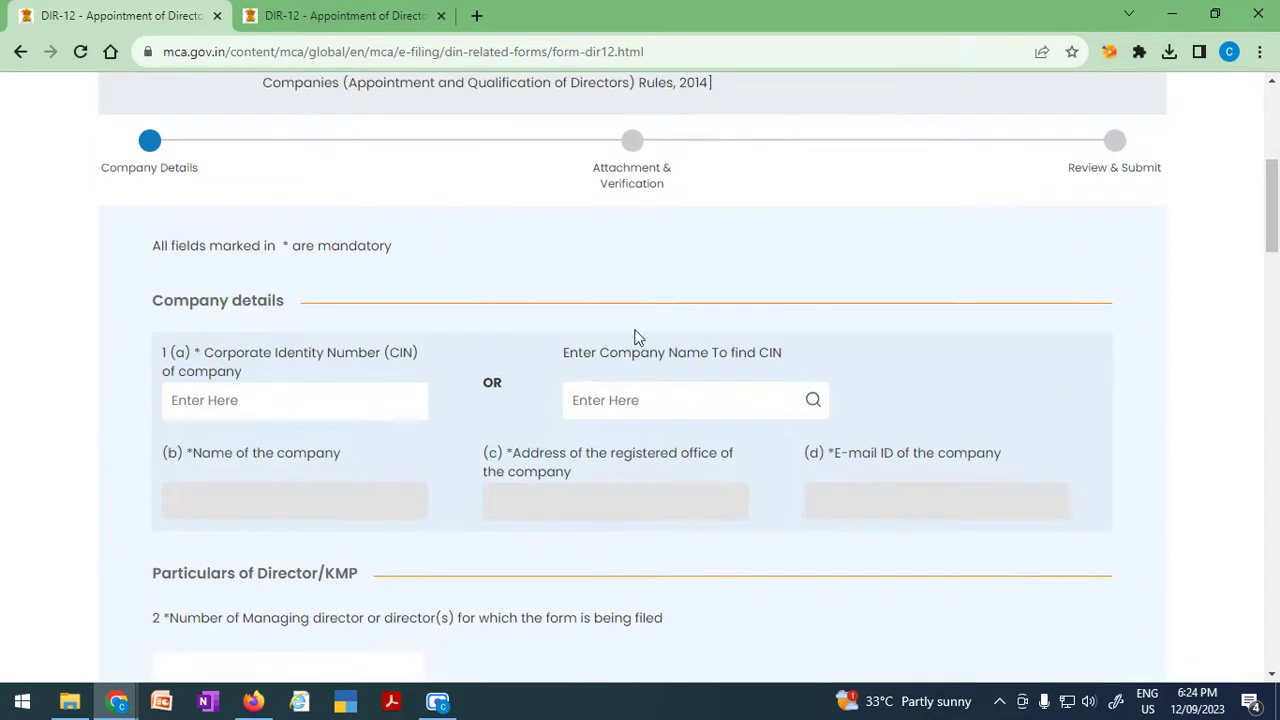
pyautogui.click(321, 403)
# Search for the company by name, trying 'jivdani' in the company-name search.
pyautogui.click(627, 401)
pyautogui.write('om')
pyautogui.press('BackSpace')
pyautogui.press('BackSpace')
pyautogui.press('BackSpace')
pyautogui.write('jivd')
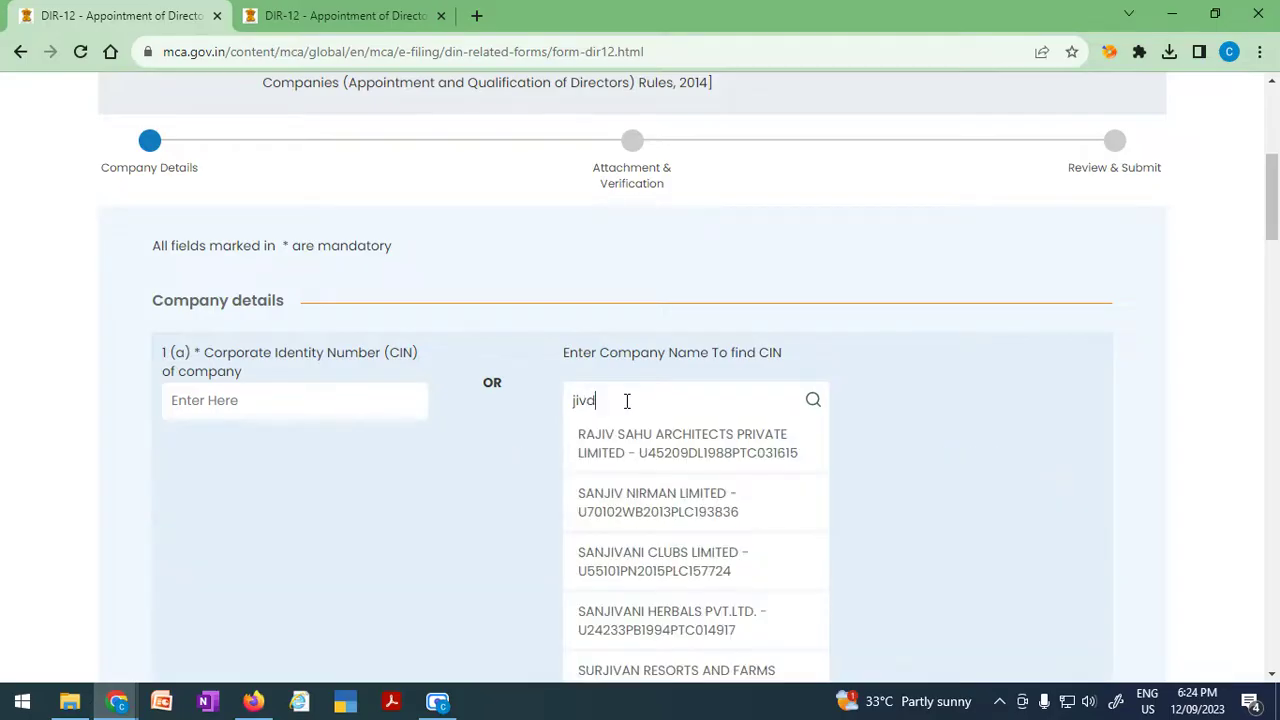
pyautogui.write('ani')
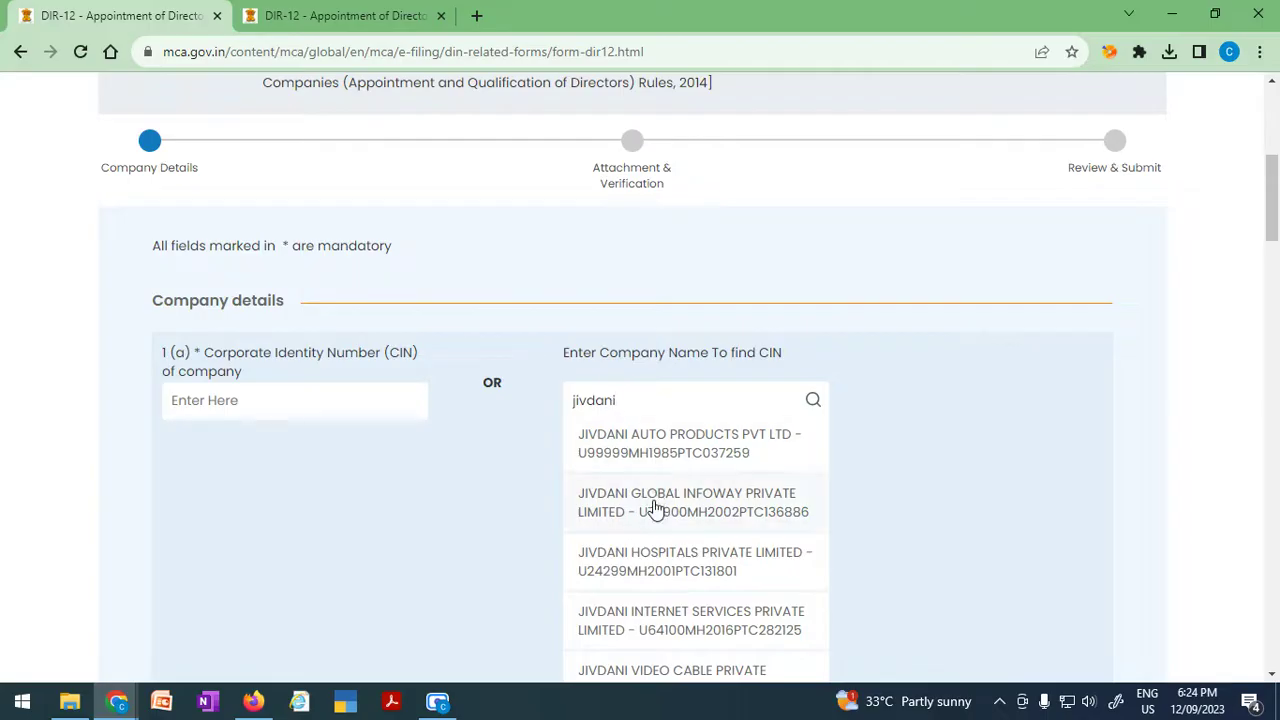
pyautogui.scroll(-2, 654, 510)
pyautogui.scroll(1, 656, 495)
# Search 'deepak', select DEEPAK COTEX LIMITED, and clear the leftover search text.
pyautogui.moveTo(646, 307); pyautogui.dragTo(553, 313)
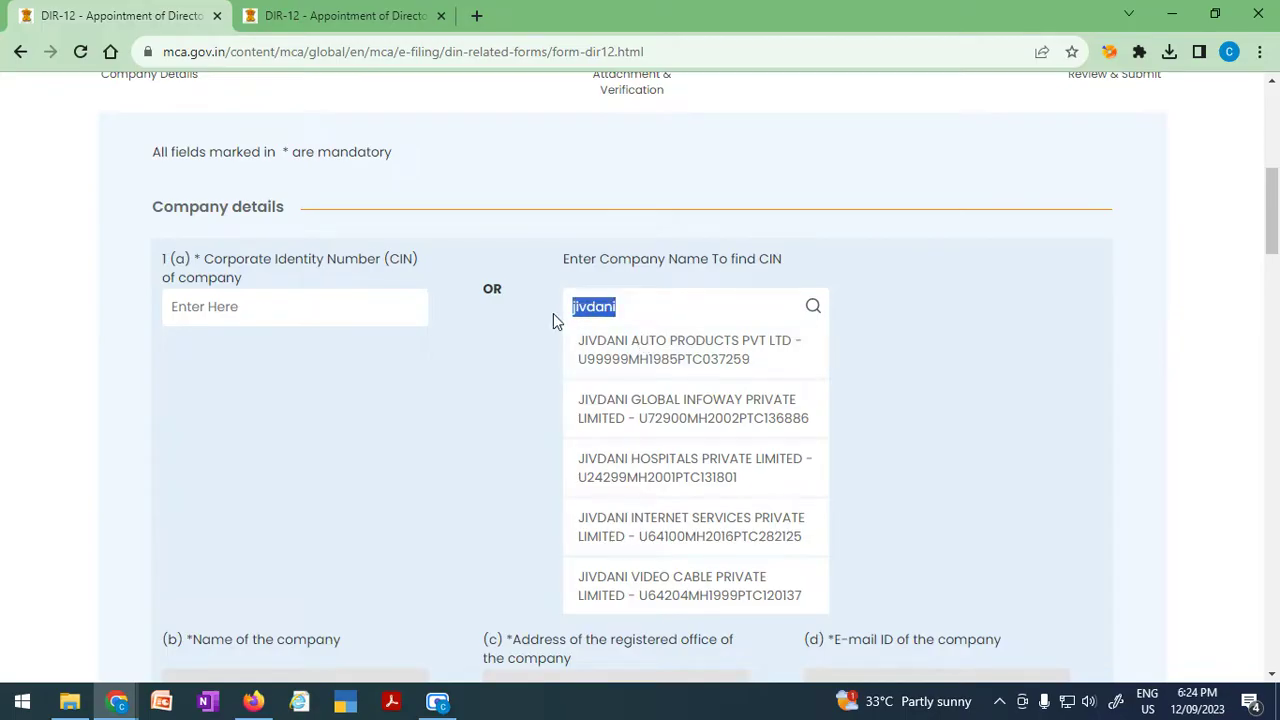
pyautogui.write('a')
pyautogui.press('BackSpace')
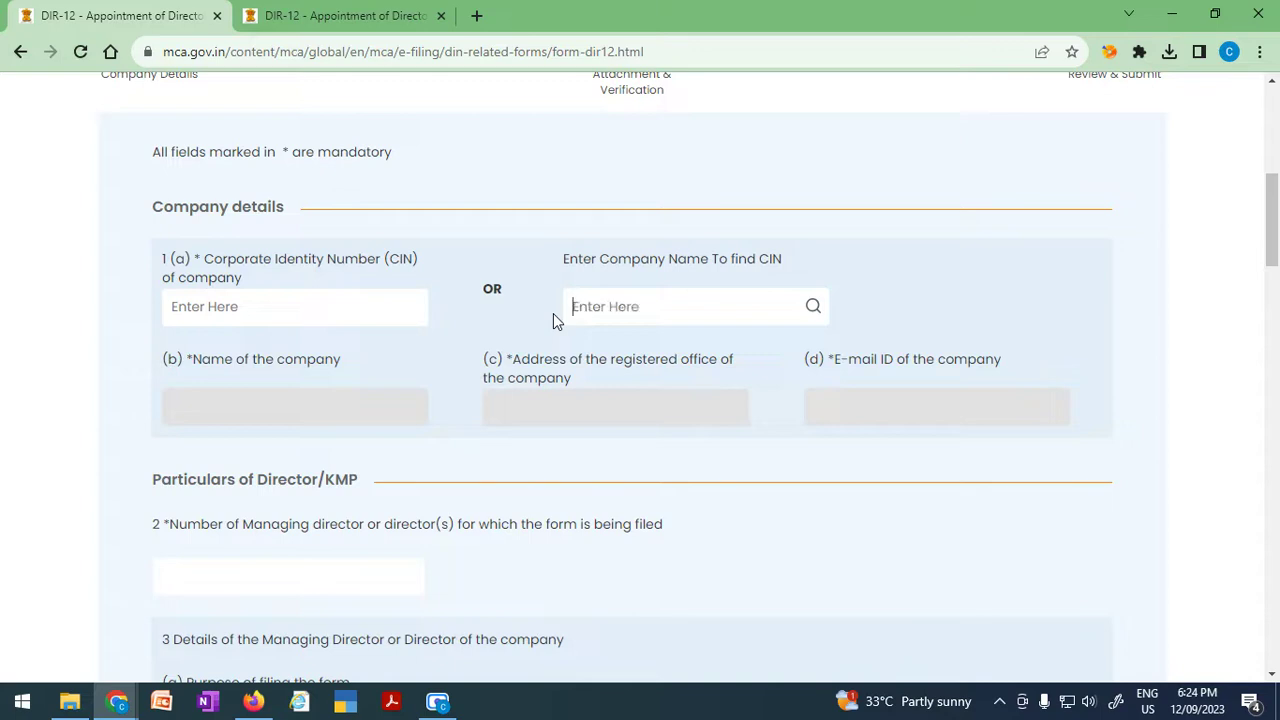
pyautogui.write('deepak')
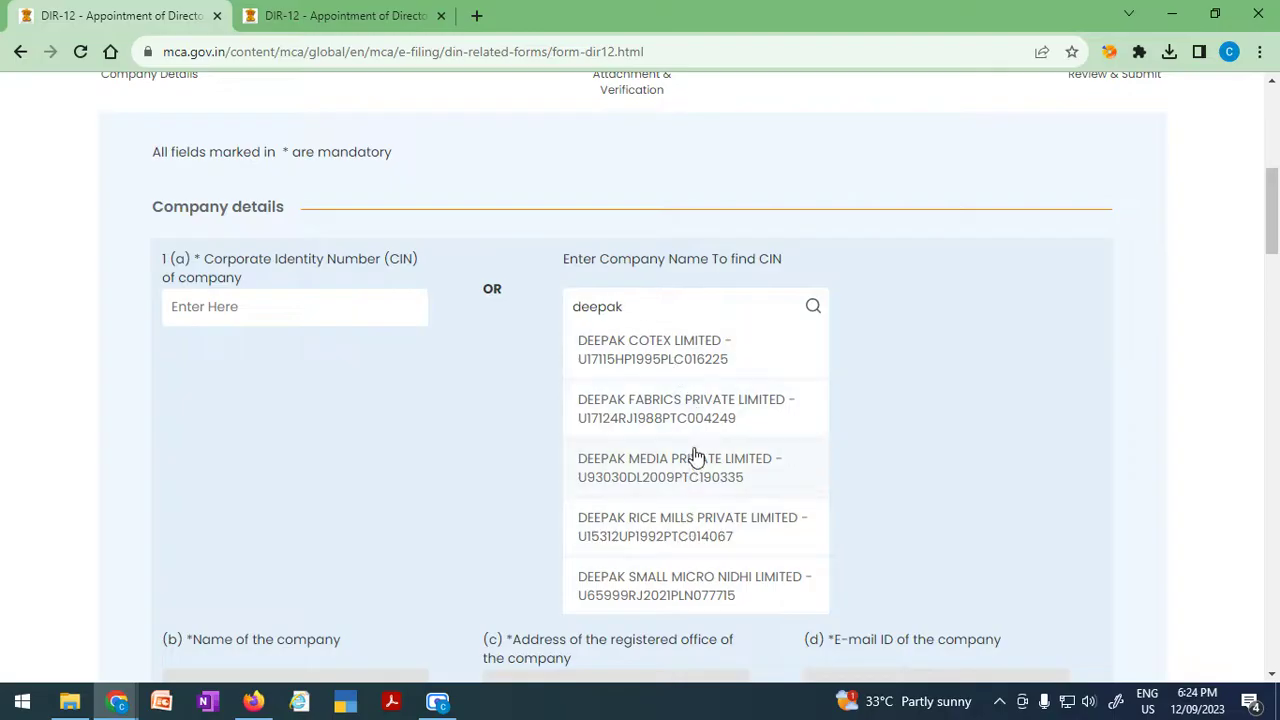
pyautogui.click(703, 358)
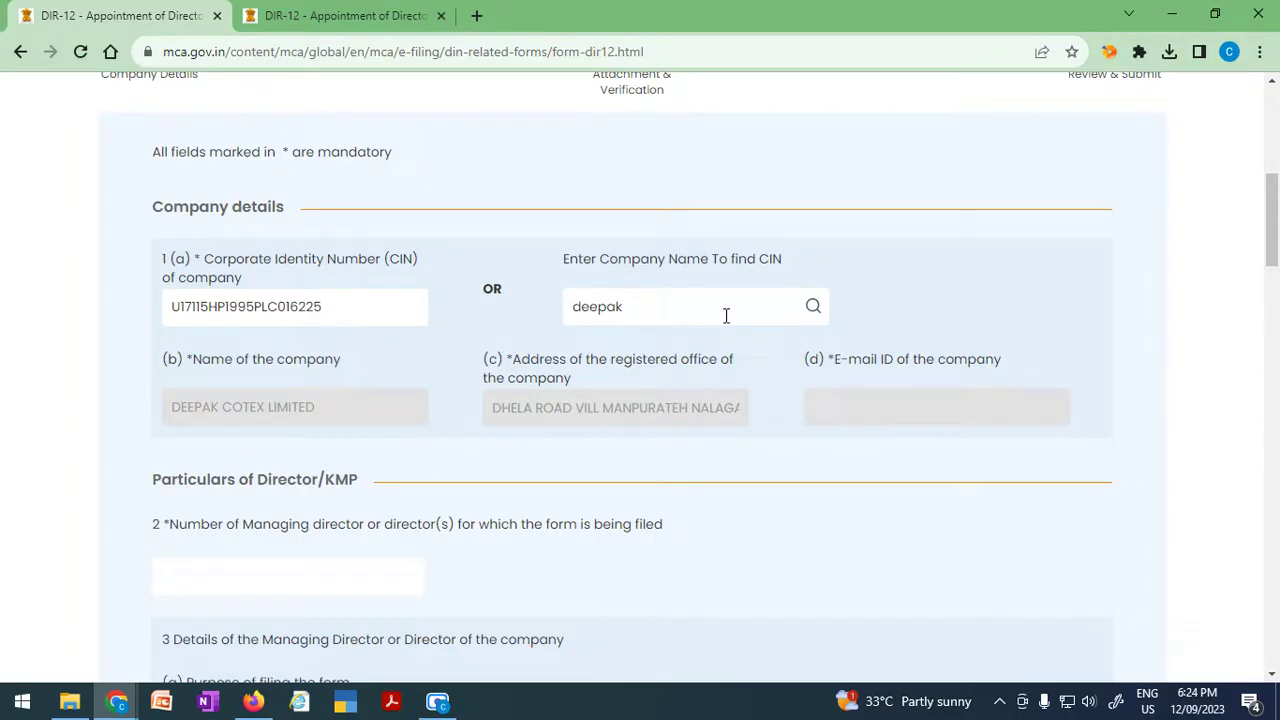
pyautogui.moveTo(726, 315); pyautogui.dragTo(560, 323)
pyautogui.press('BackSpace')
# Change the number of directors in field 2 from 2 to 4.
pyautogui.scroll(-4, 461, 527)
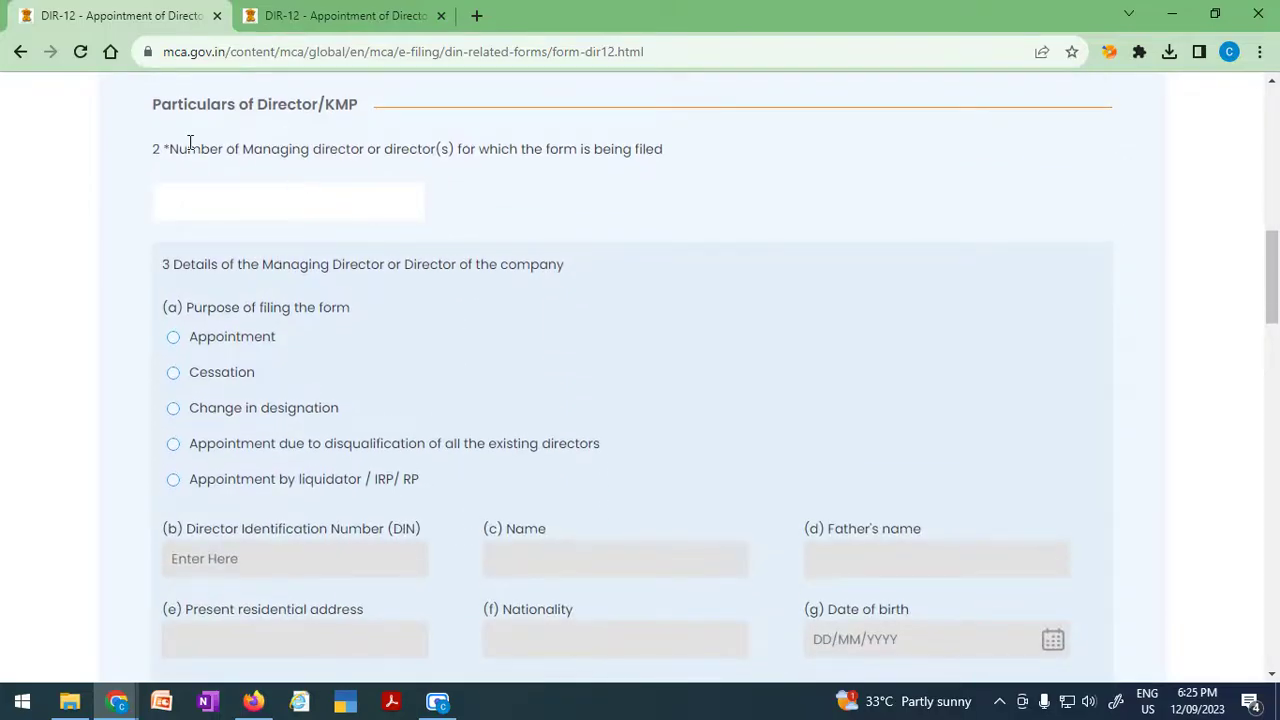
pyautogui.moveTo(186, 149); pyautogui.dragTo(422, 148)
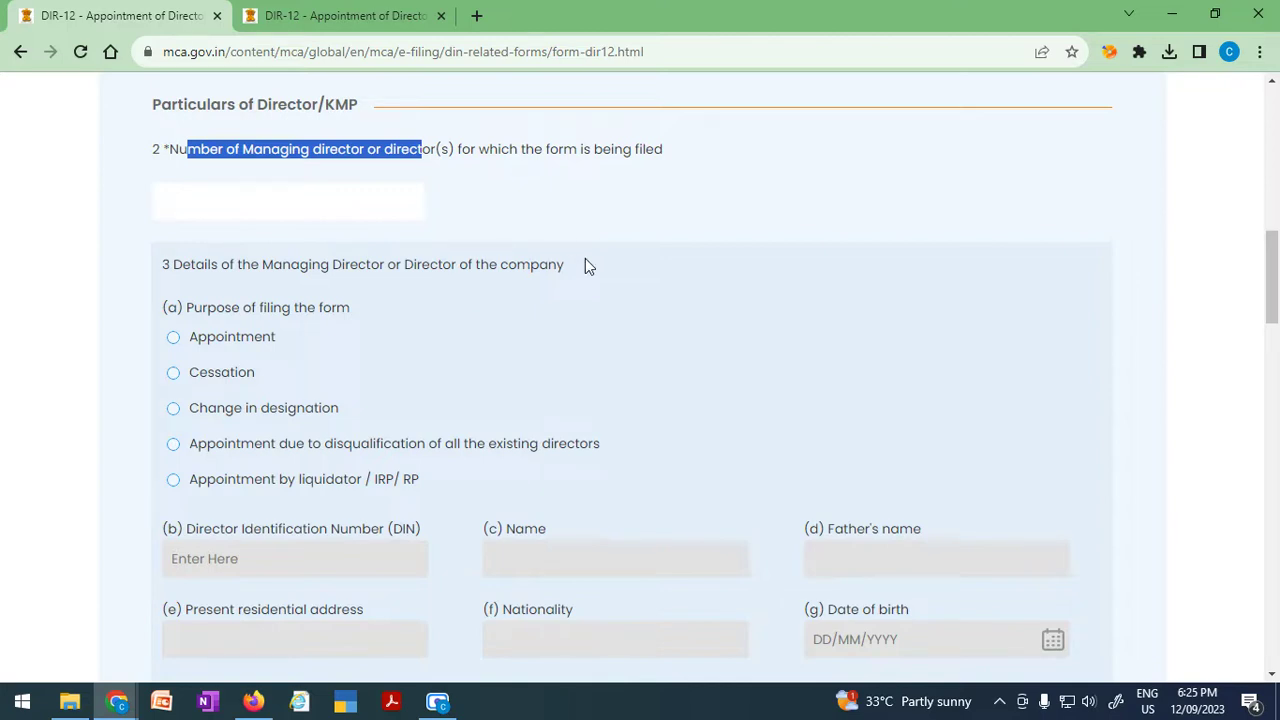
pyautogui.click(281, 200)
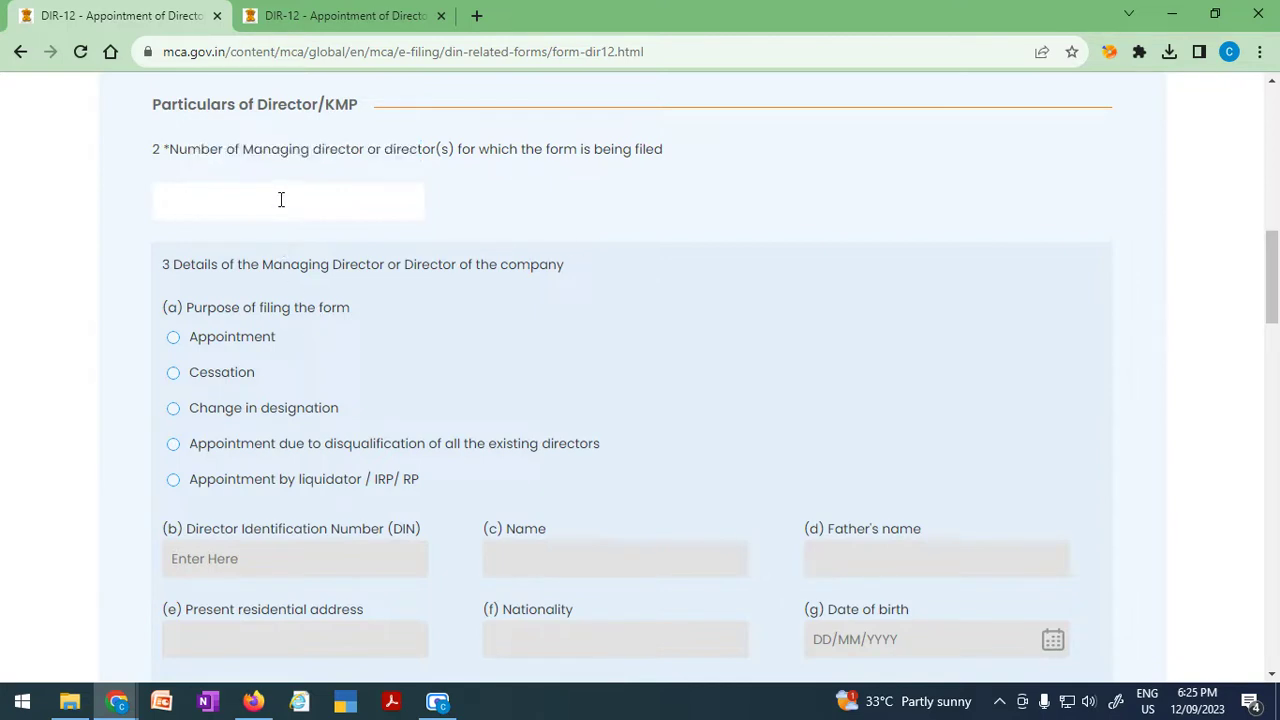
pyautogui.scroll(-5, 386, 397)
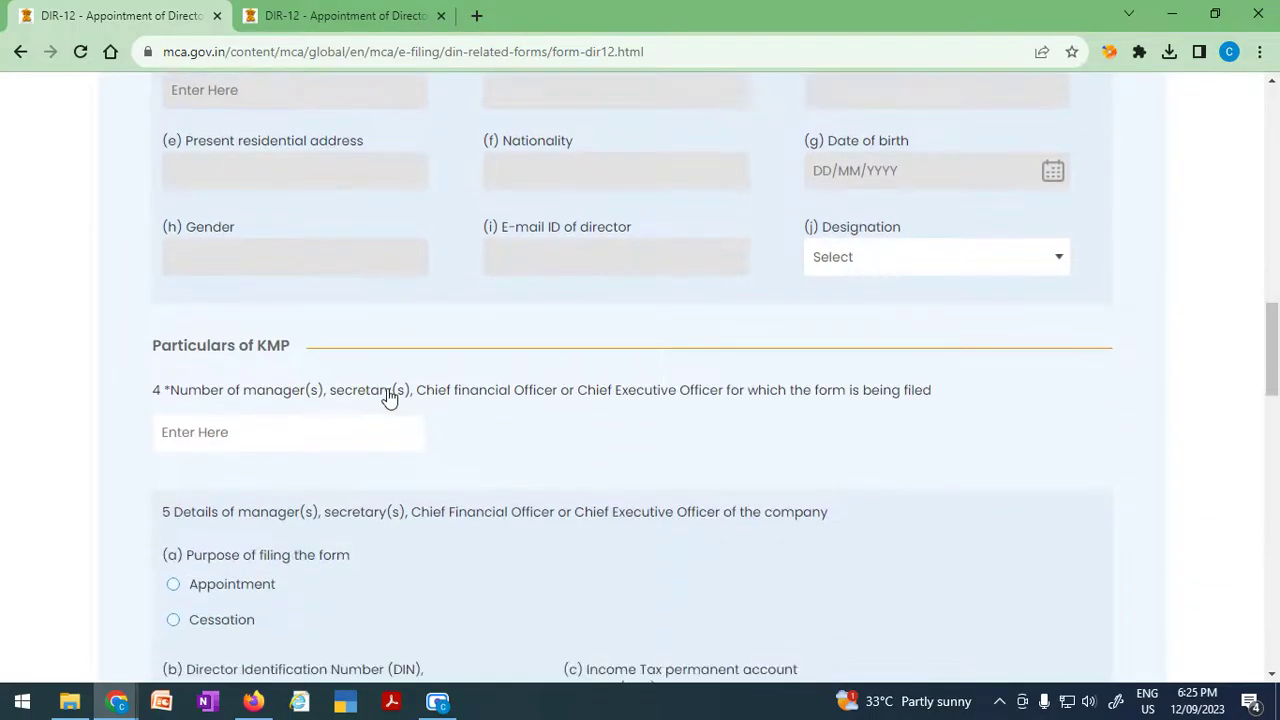
pyautogui.scroll(3, 389, 397)
pyautogui.scroll(1, 505, 401)
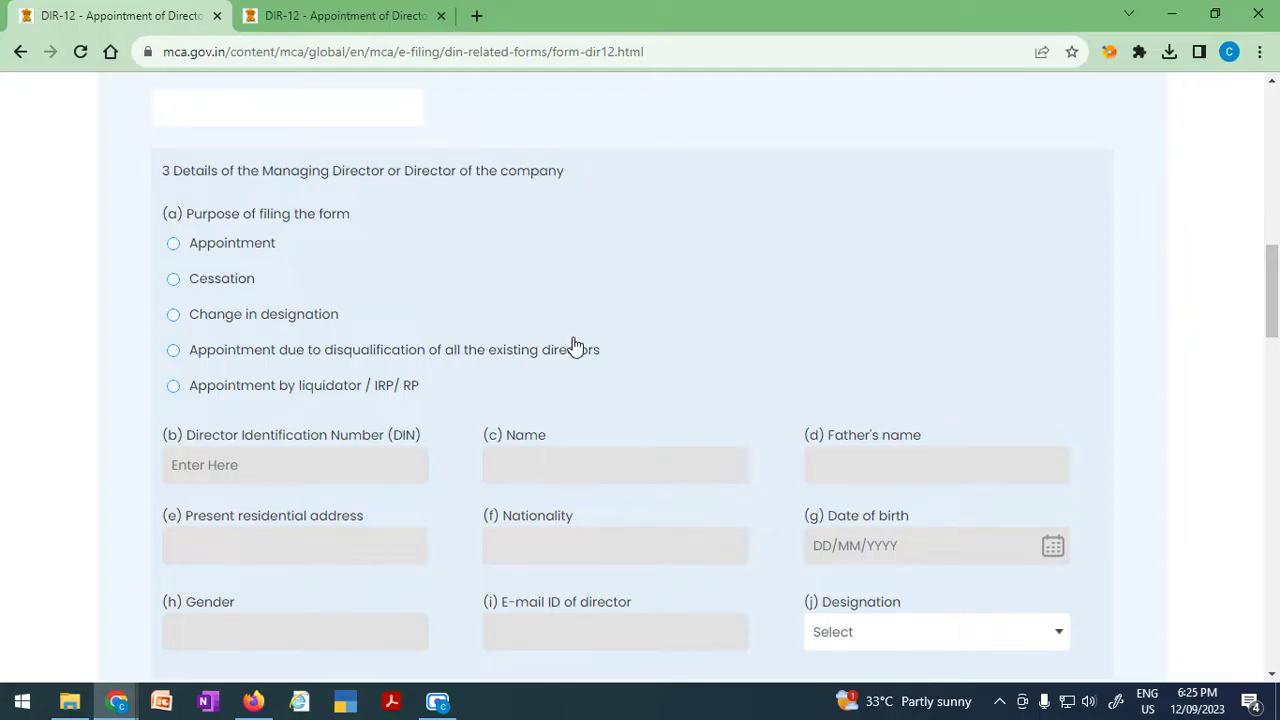
pyautogui.scroll(1, 575, 346)
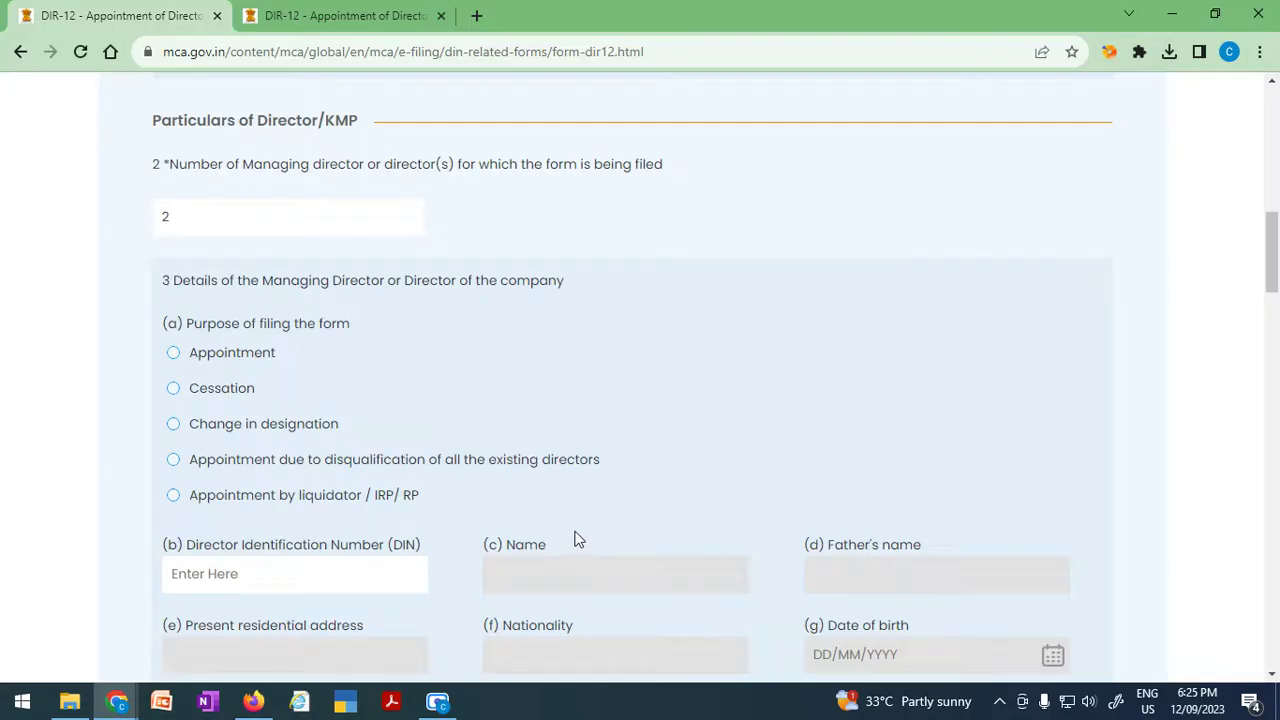
pyautogui.scroll(-5, 575, 538)
pyautogui.scroll(-2, 575, 538)
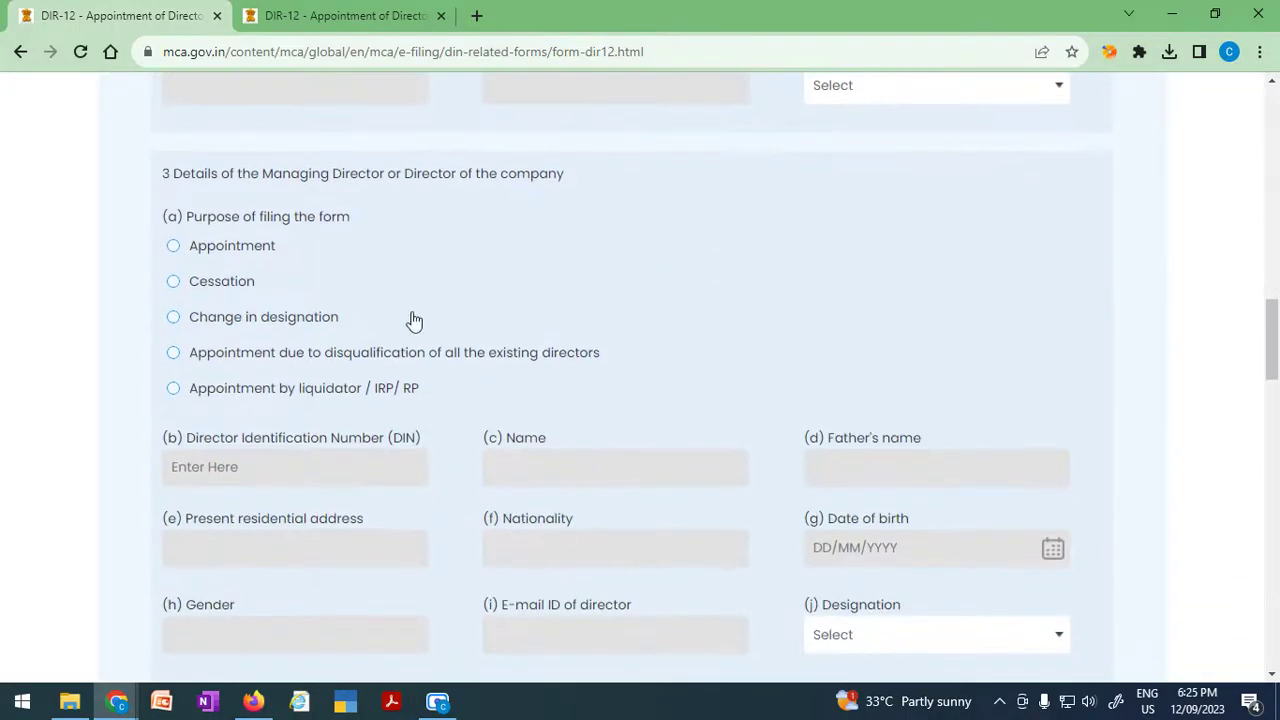
pyautogui.scroll(-1, 300, 608)
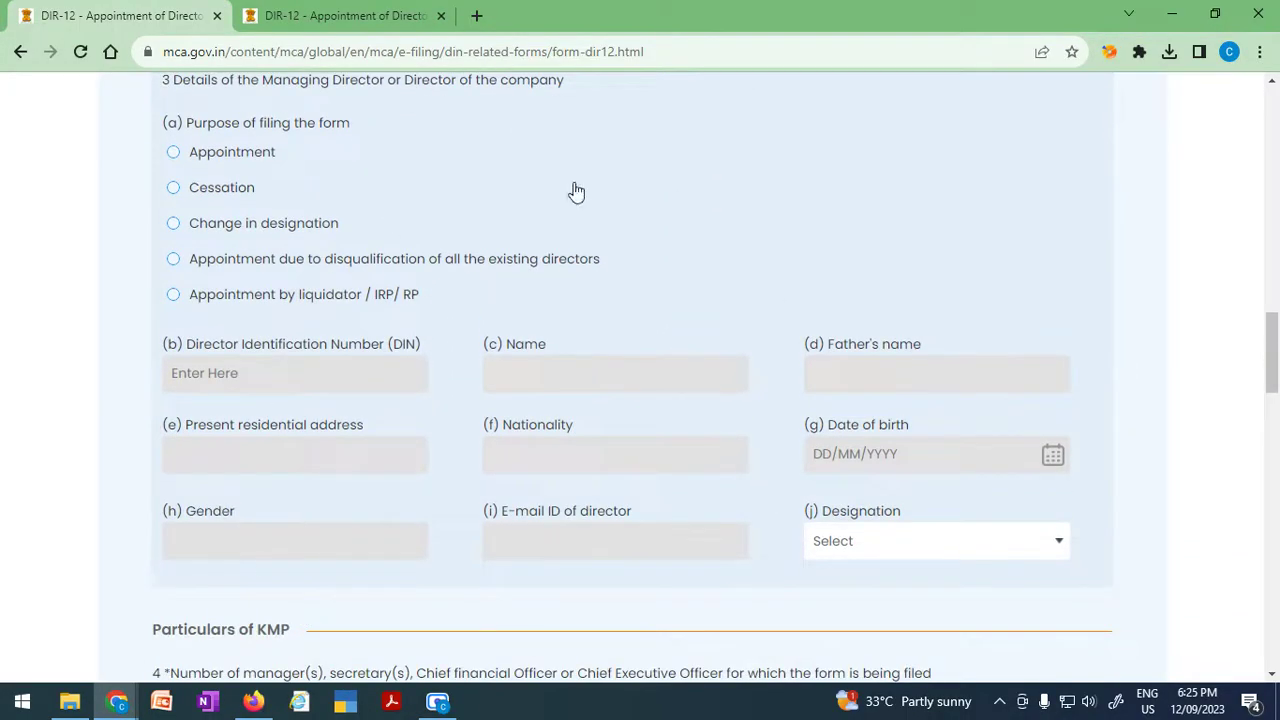
pyautogui.scroll(1, 343, 451)
pyautogui.scroll(7, 363, 563)
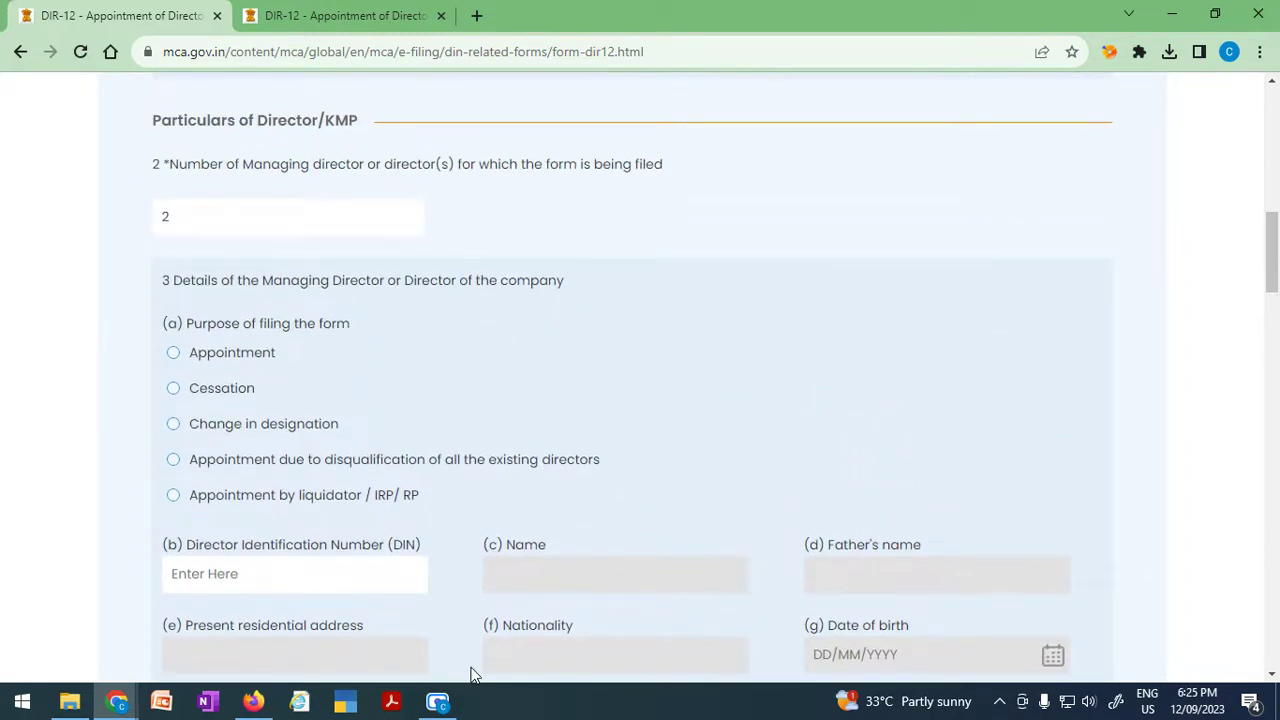
pyautogui.scroll(-5, 472, 673)
pyautogui.scroll(-4, 470, 673)
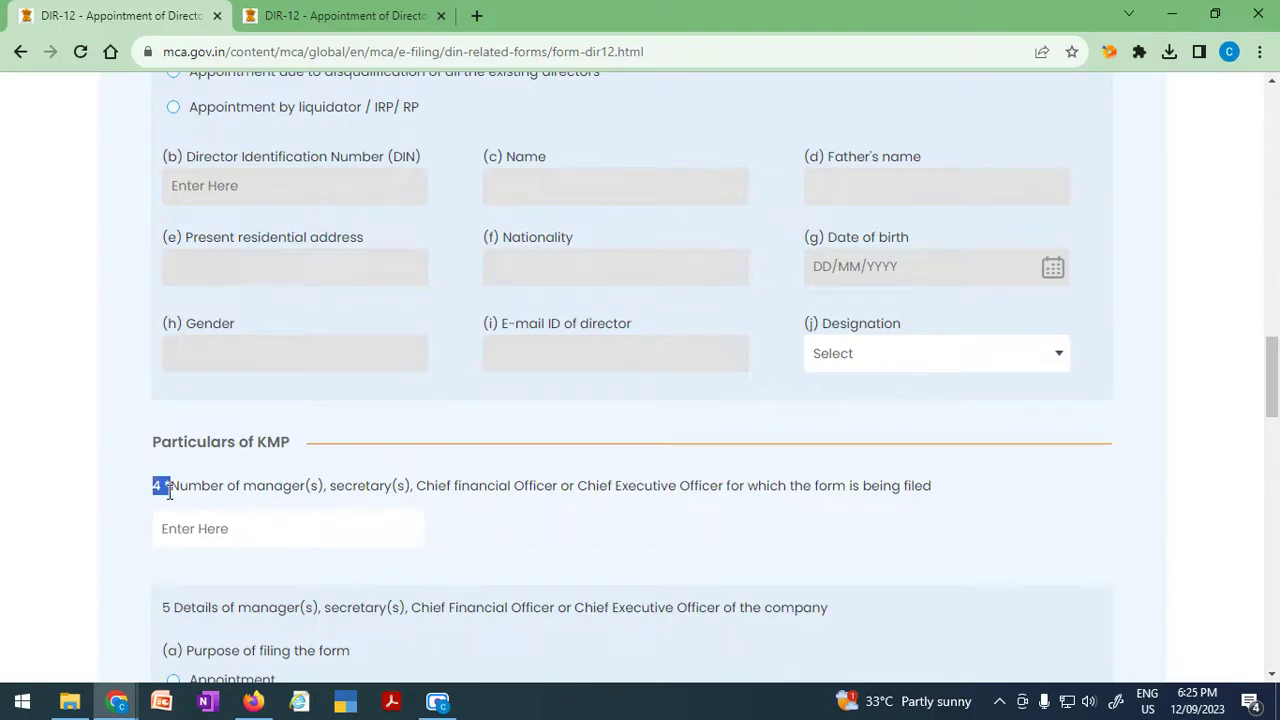
pyautogui.scroll(3, 620, 598)
pyautogui.scroll(5, 620, 598)
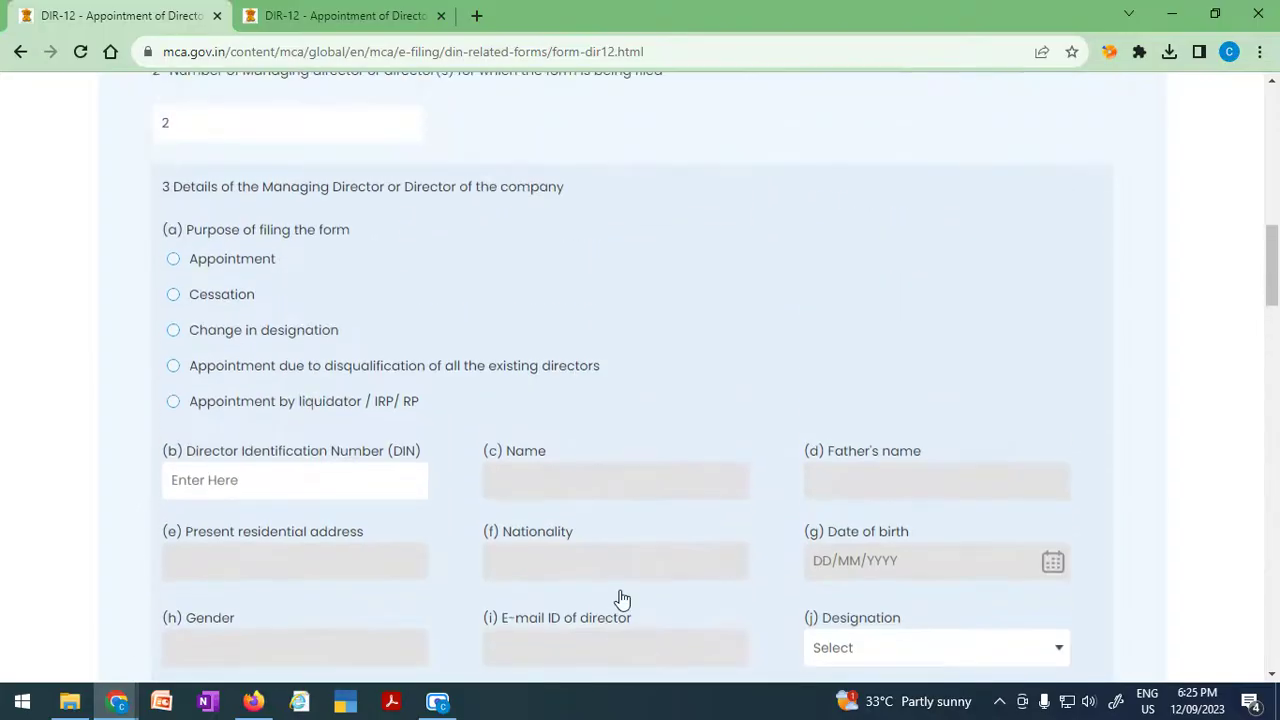
pyautogui.scroll(-5, 397, 626)
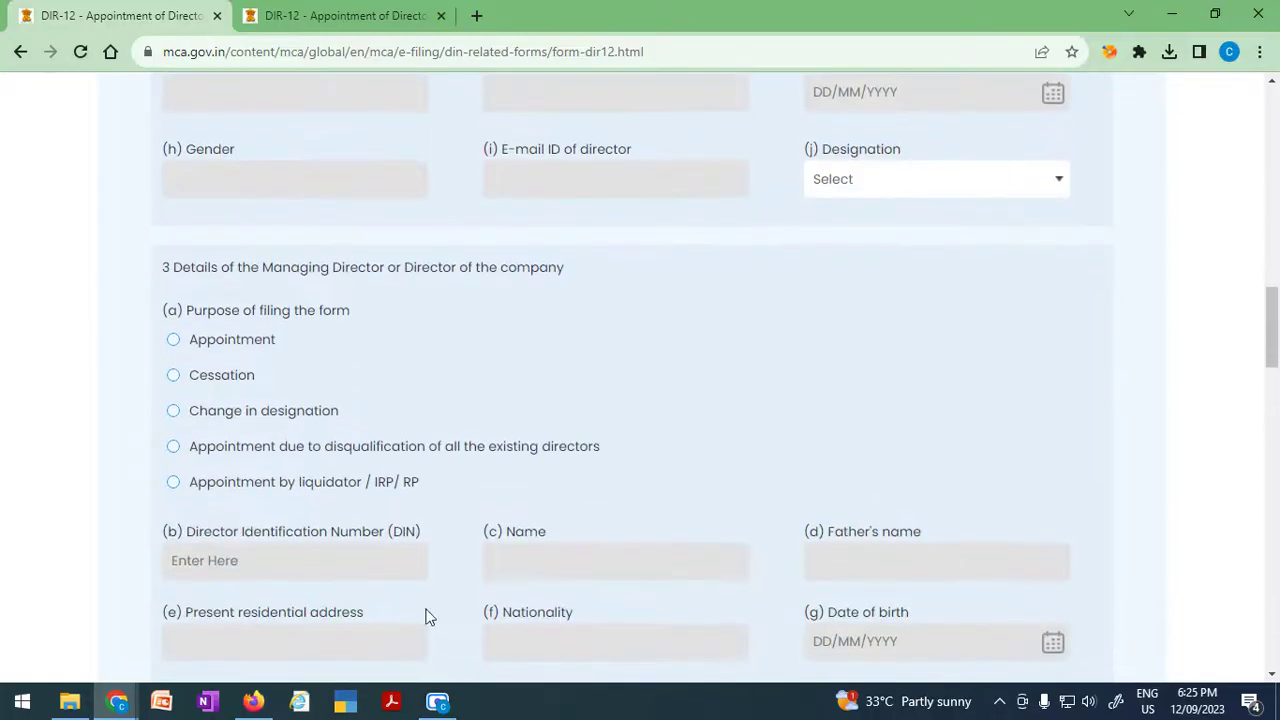
pyautogui.scroll(6, 385, 446)
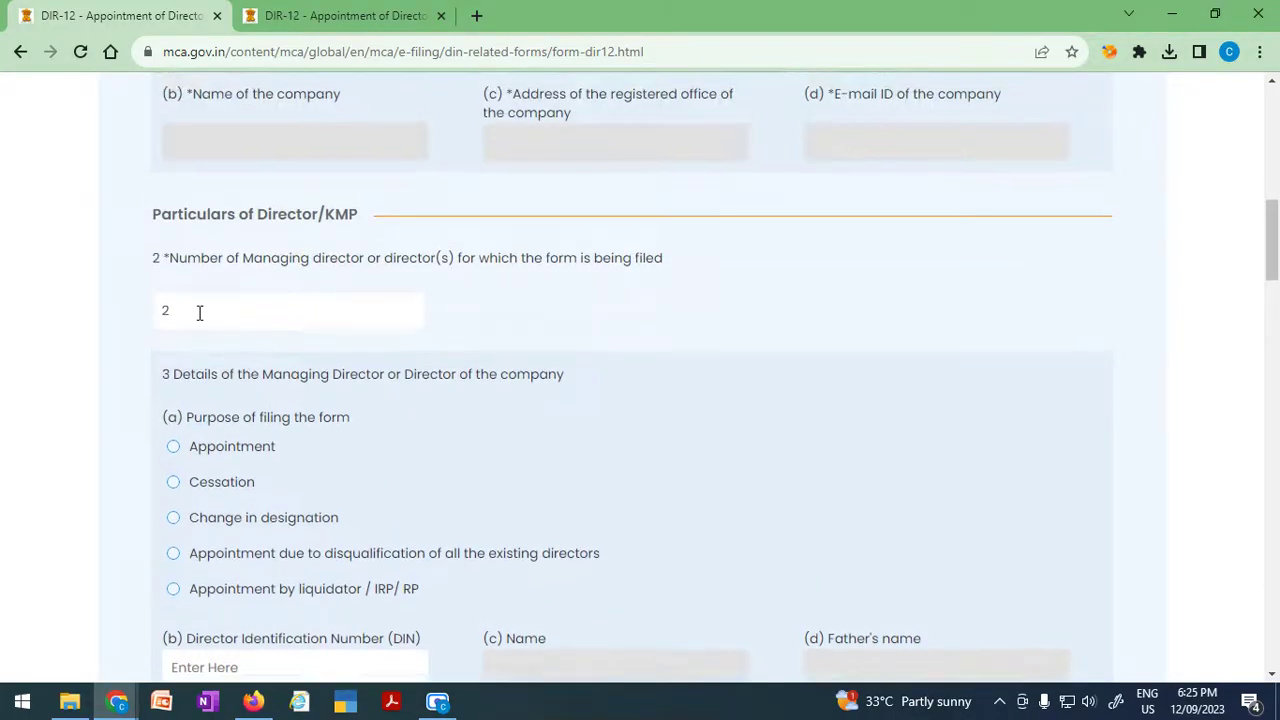
pyautogui.moveTo(200, 313); pyautogui.dragTo(151, 320)
pyautogui.write('4')
pyautogui.click(668, 303)
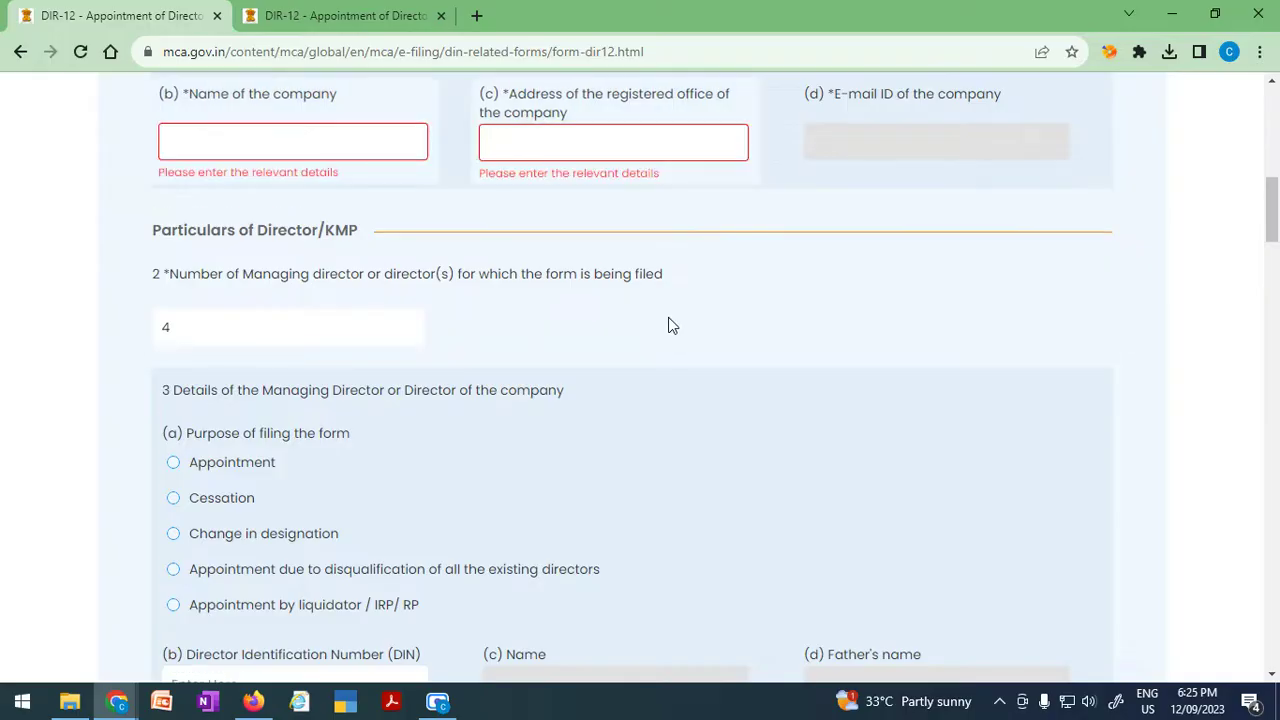
# Try the Appointment and then Cessation filing-purpose options in the director blocks.
pyautogui.scroll(-3, 686, 420)
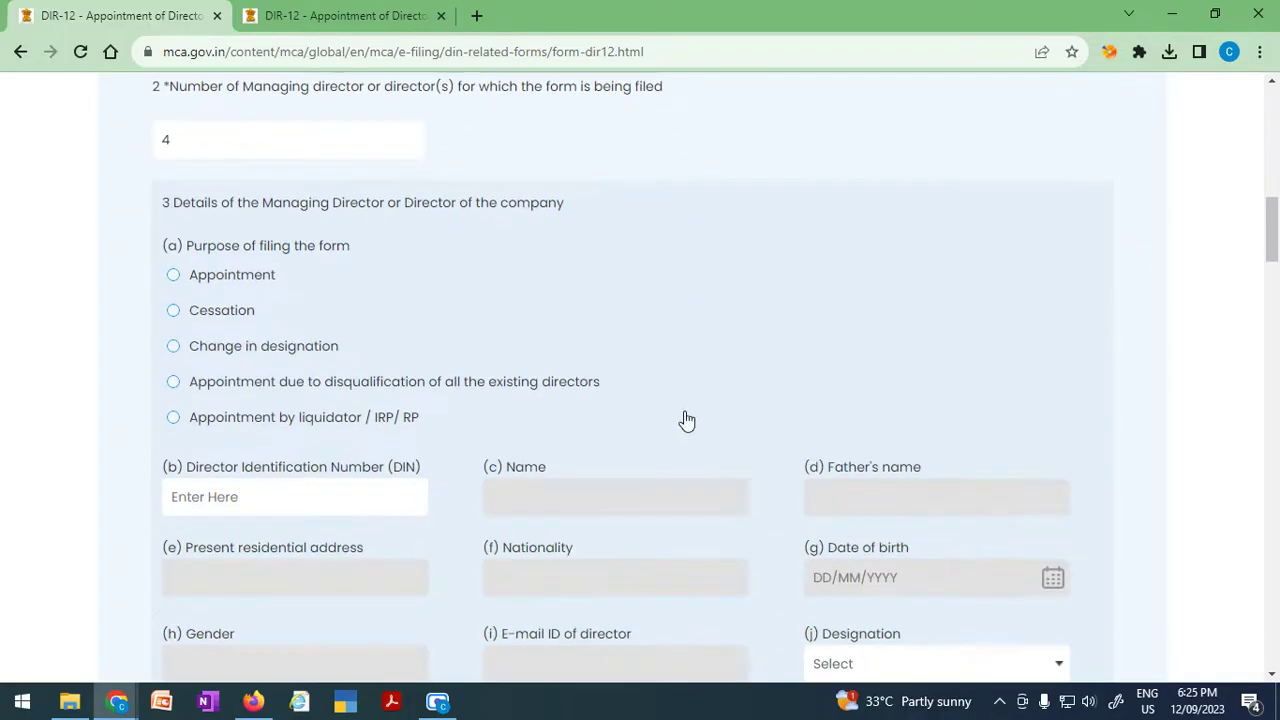
pyautogui.scroll(1, 680, 426)
pyautogui.scroll(-3, 240, 558)
pyautogui.scroll(-2, 240, 558)
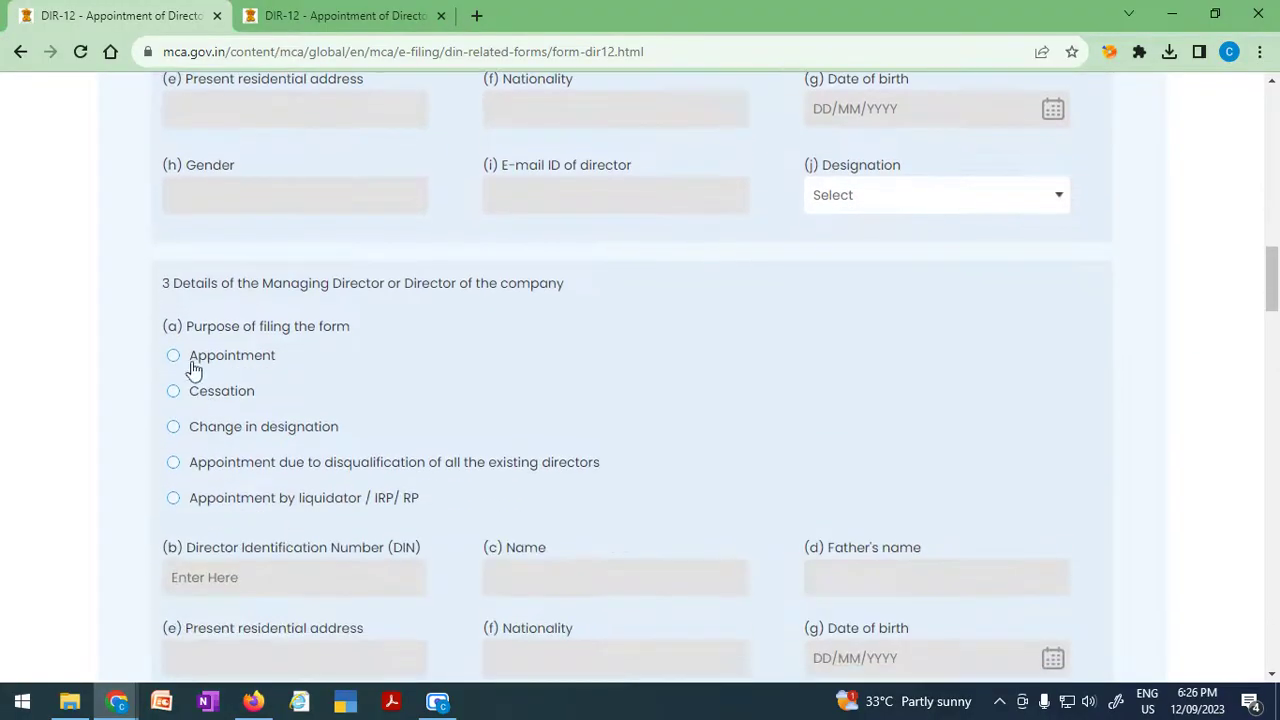
pyautogui.scroll(3, 246, 543)
pyautogui.scroll(-1, 274, 554)
pyautogui.scroll(-3, 205, 457)
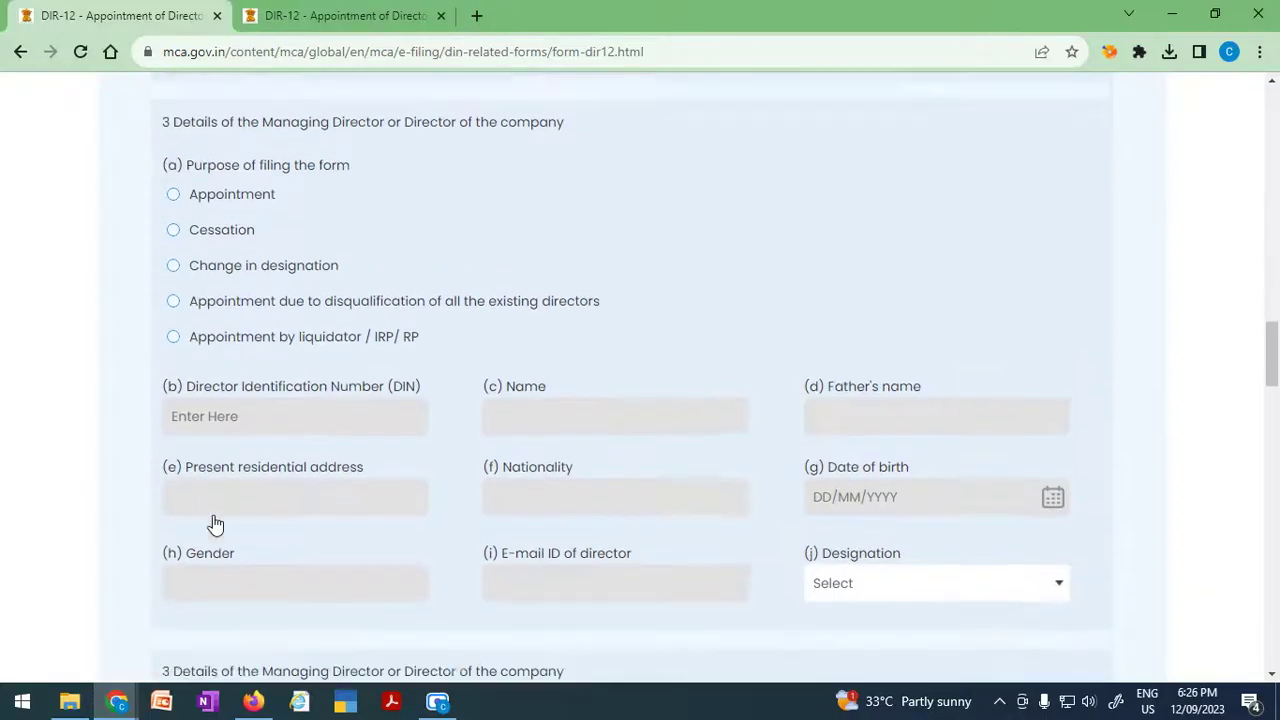
pyautogui.scroll(3, 214, 523)
pyautogui.scroll(-3, 195, 500)
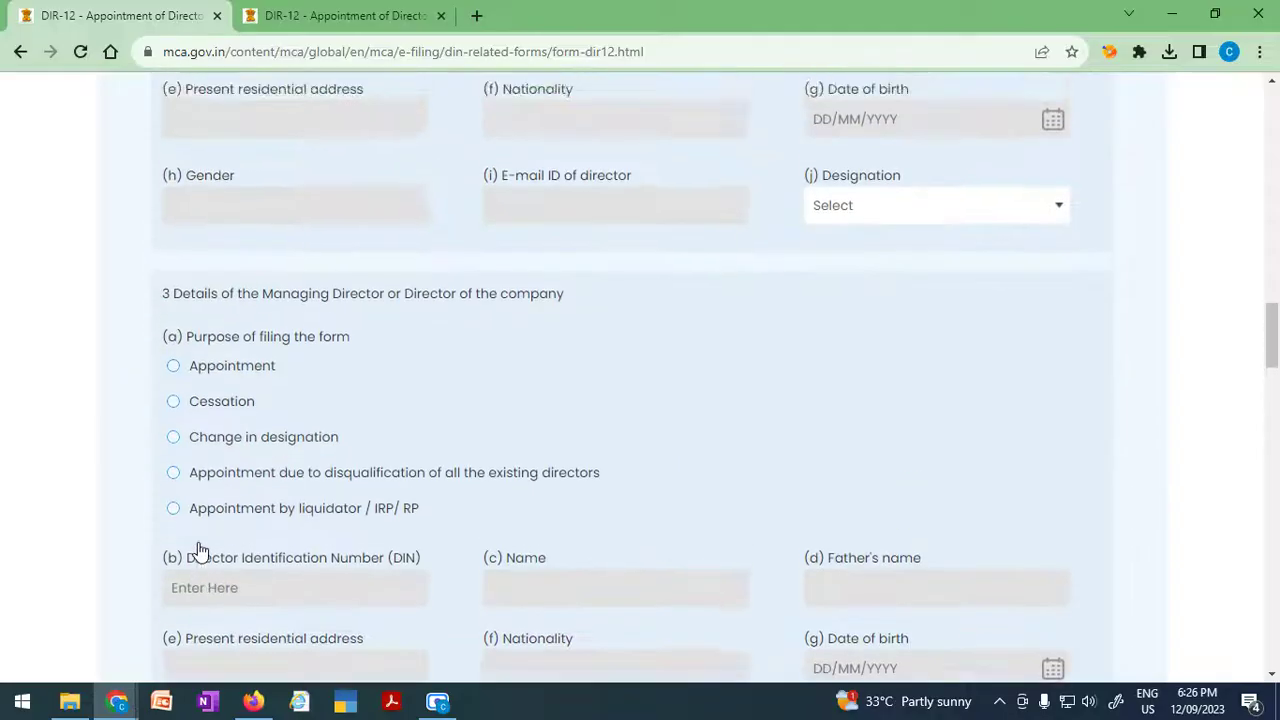
pyautogui.scroll(1, 190, 470)
pyautogui.click(173, 357)
pyautogui.scroll(-7, 240, 557)
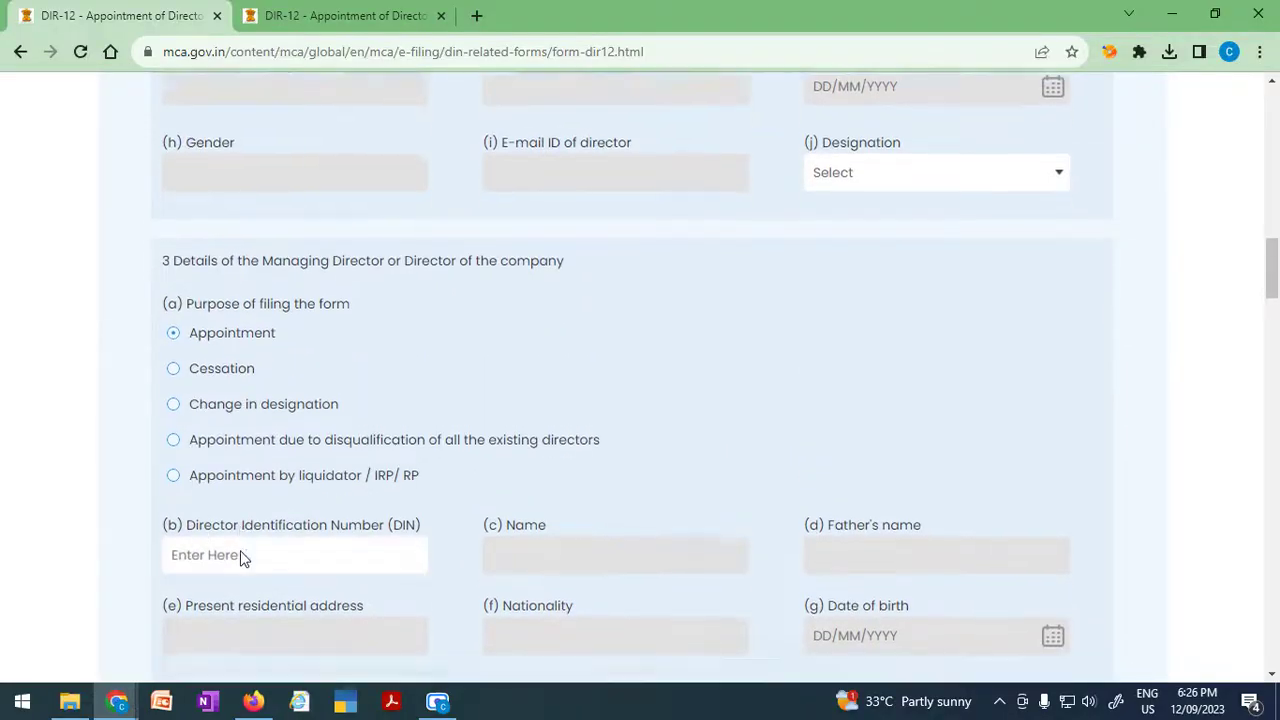
pyautogui.scroll(-3, 187, 512)
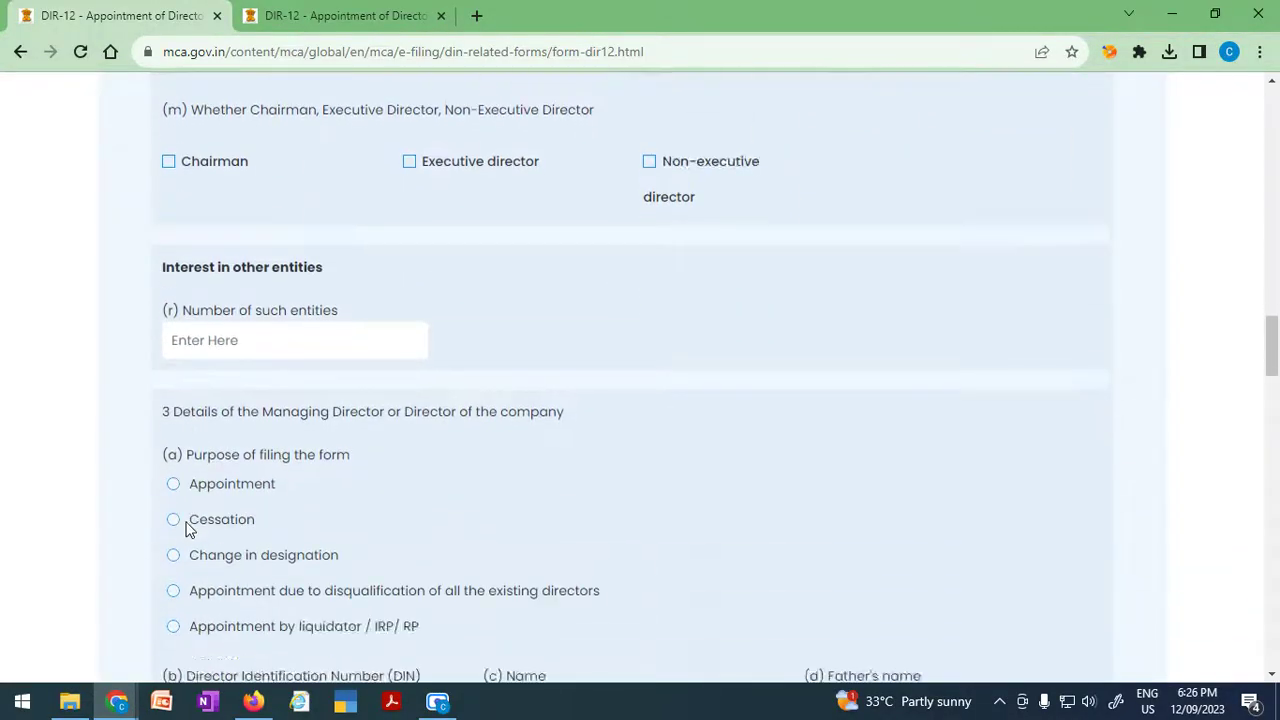
pyautogui.scroll(4, 272, 546)
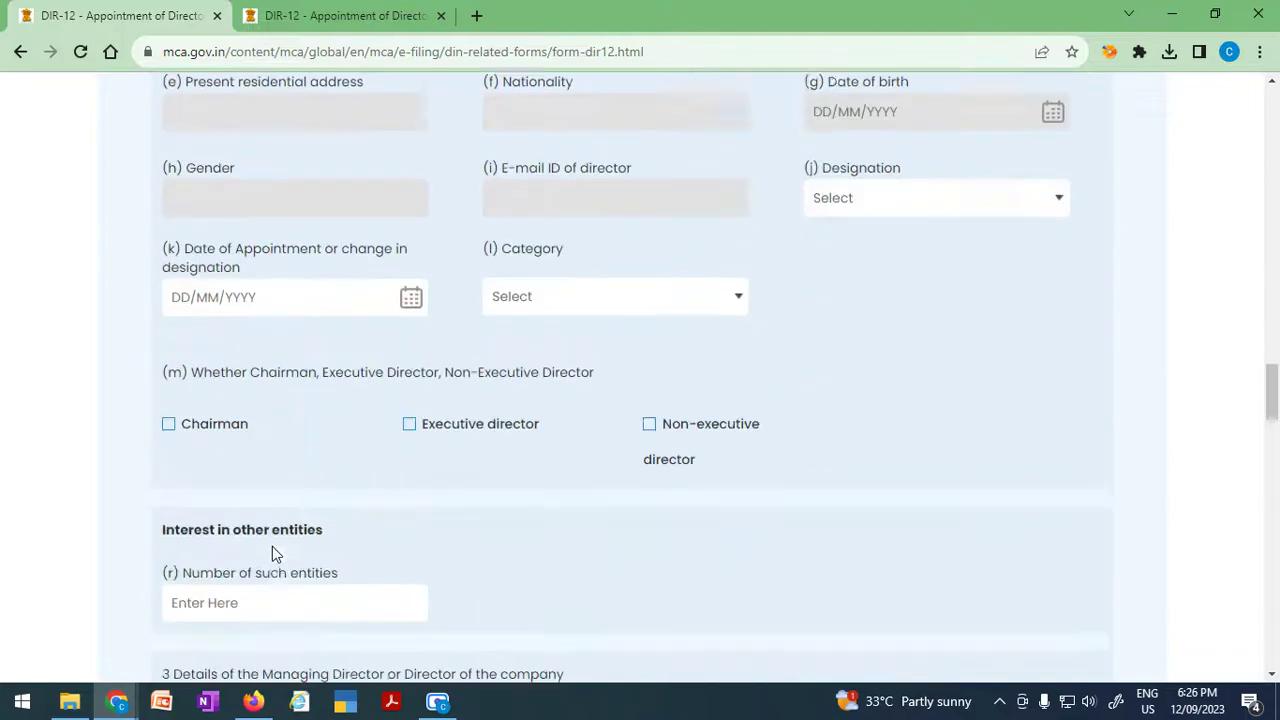
pyautogui.scroll(-4, 272, 551)
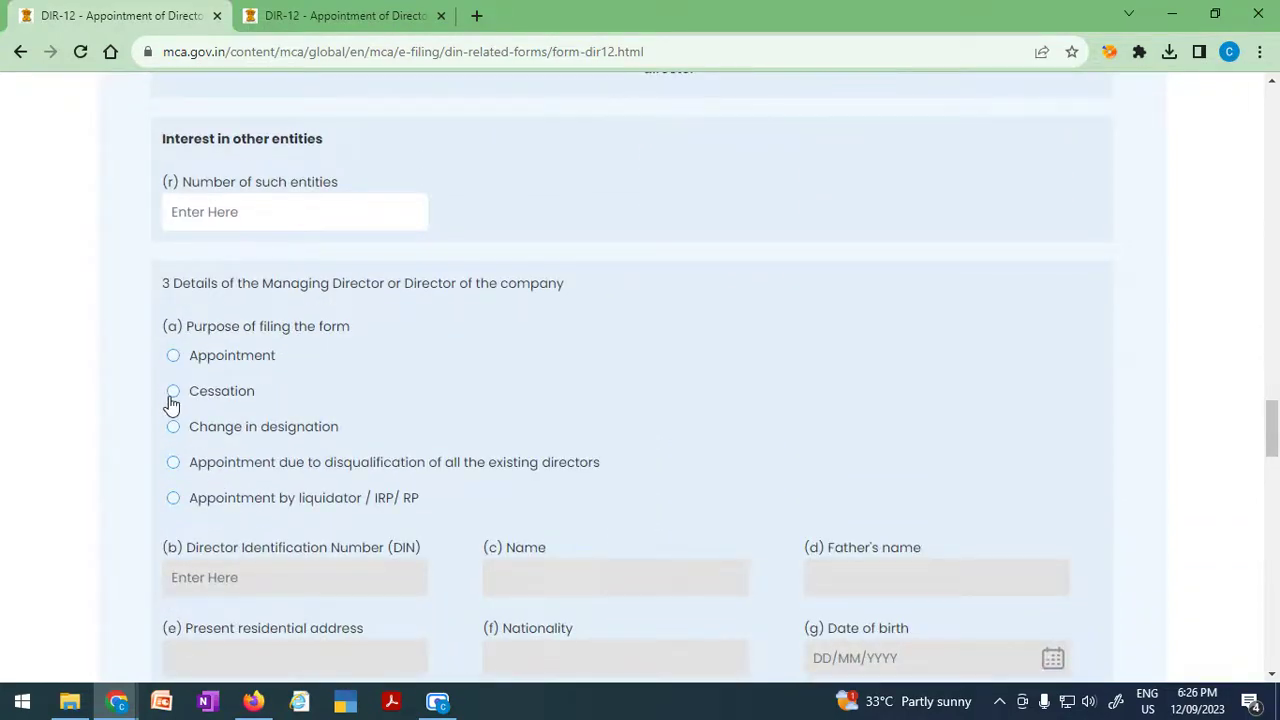
pyautogui.click(173, 393)
pyautogui.scroll(-4, 262, 571)
pyautogui.scroll(-4, 262, 571)
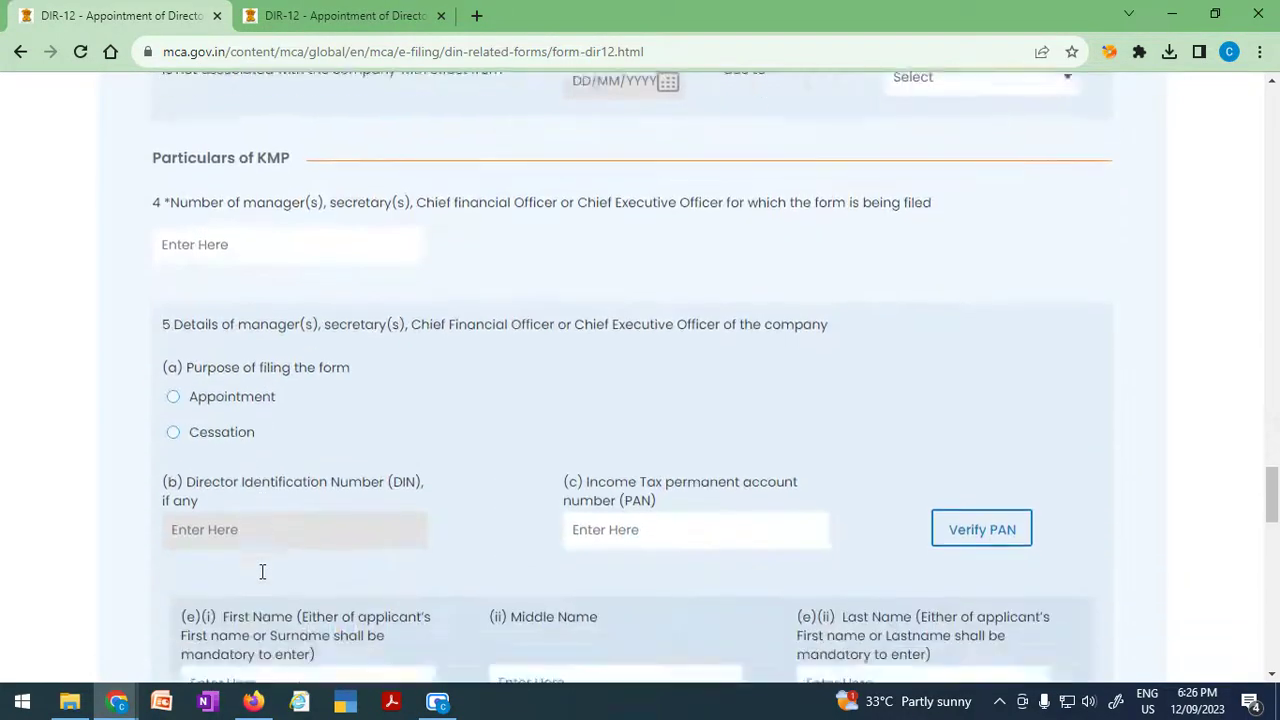
pyautogui.scroll(5, 220, 491)
pyautogui.scroll(3, 216, 493)
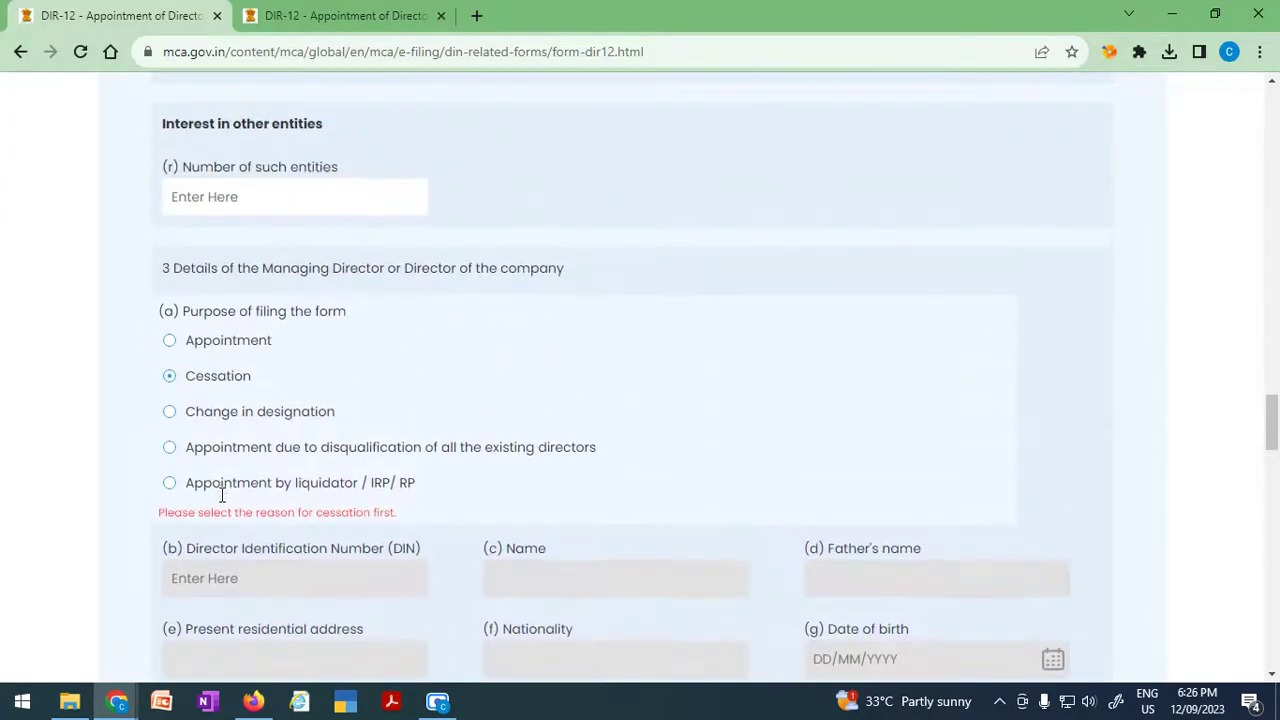
pyautogui.scroll(6, 217, 499)
pyautogui.scroll(3, 223, 500)
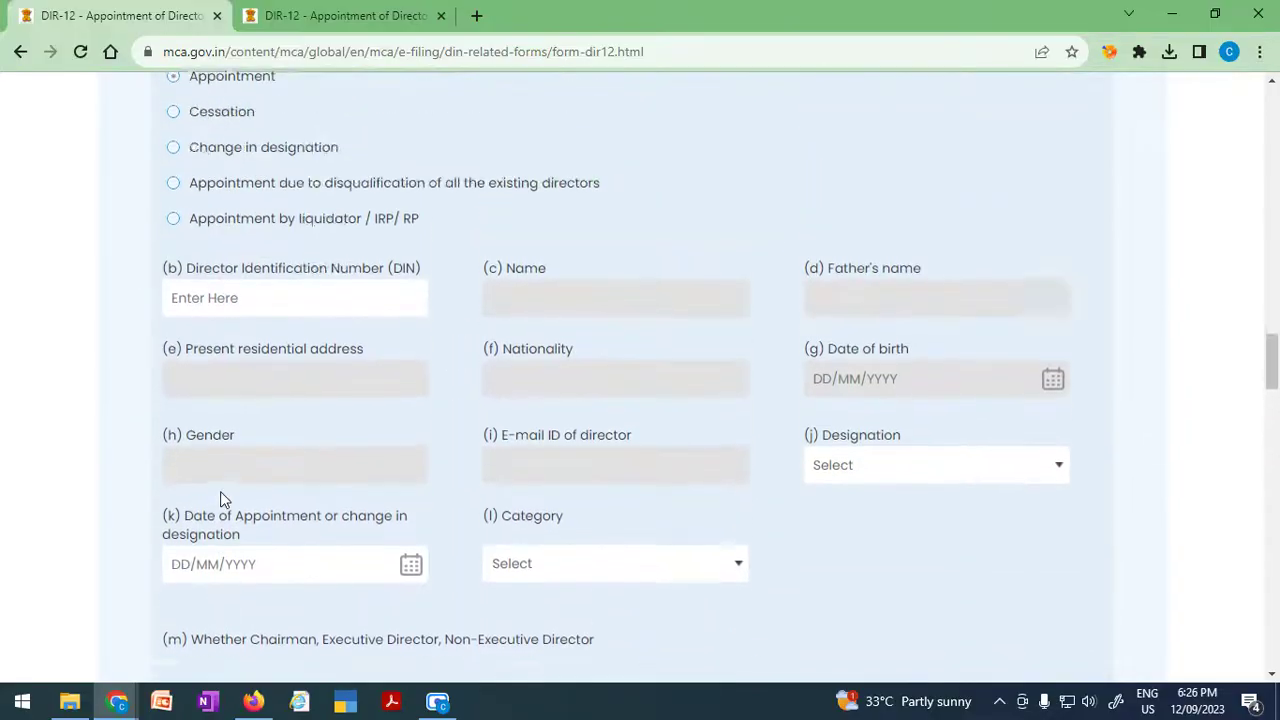
pyautogui.click(174, 287)
pyautogui.scroll(5, 251, 486)
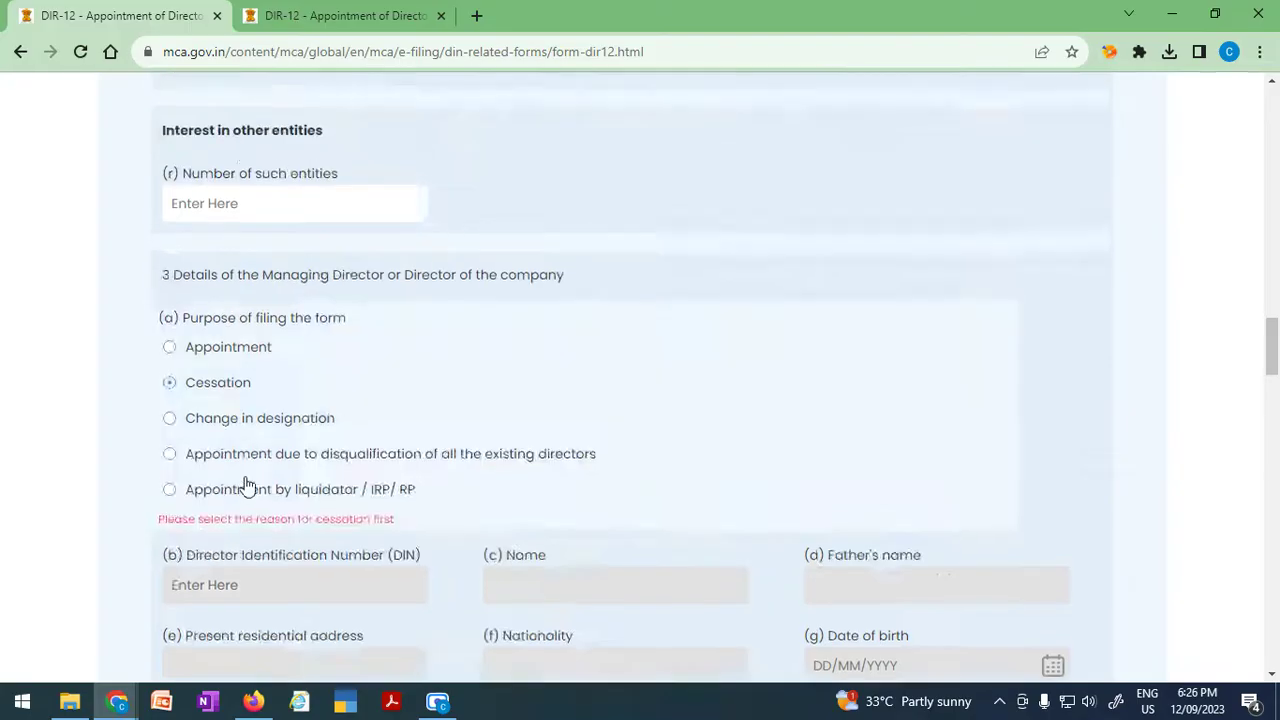
pyautogui.scroll(3, 247, 490)
pyautogui.scroll(7, 247, 492)
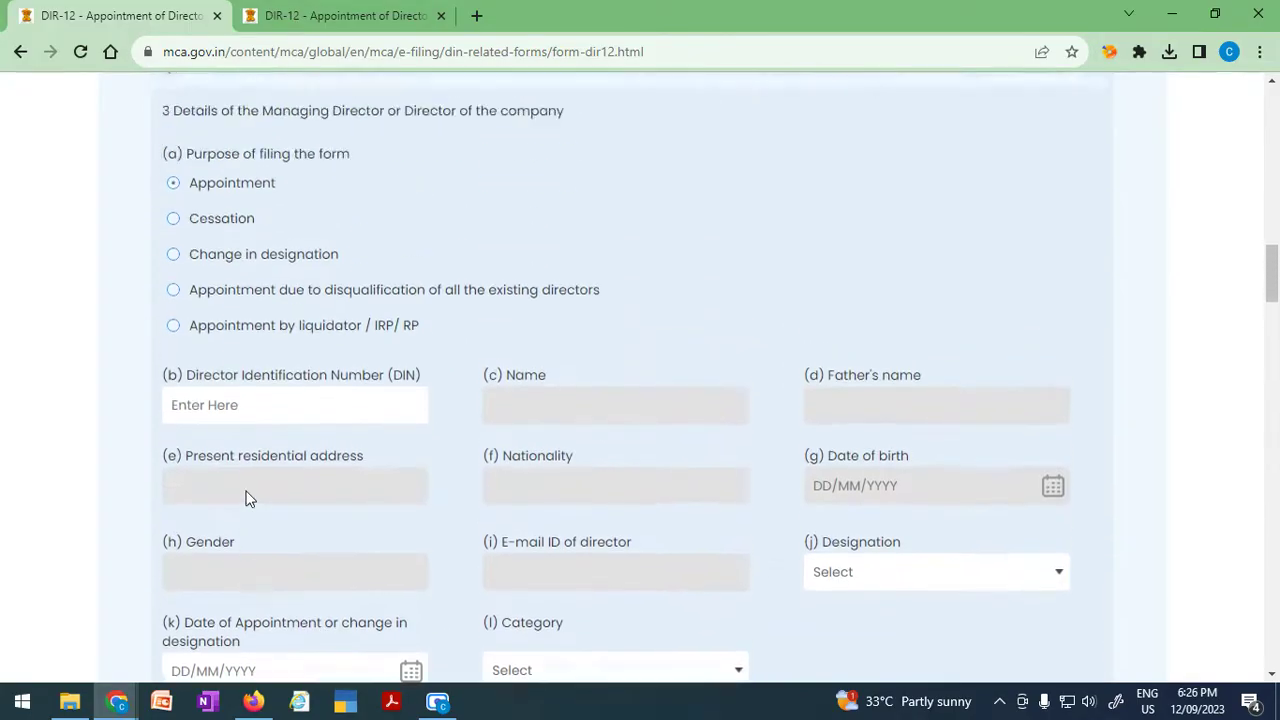
pyautogui.scroll(4, 247, 498)
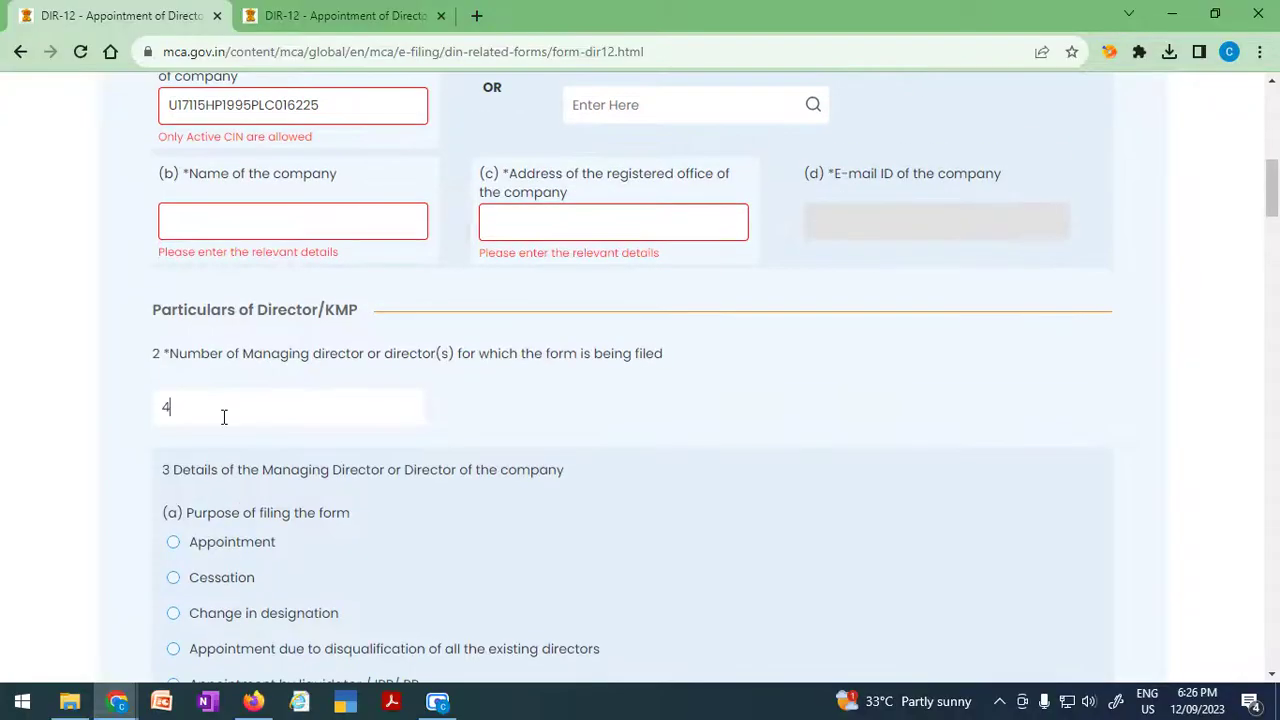
# Replace the director count 4 with 1 and mark the purpose as Appointment.
pyautogui.moveTo(211, 417); pyautogui.dragTo(137, 420)
pyautogui.write('1')
pyautogui.click(175, 542)
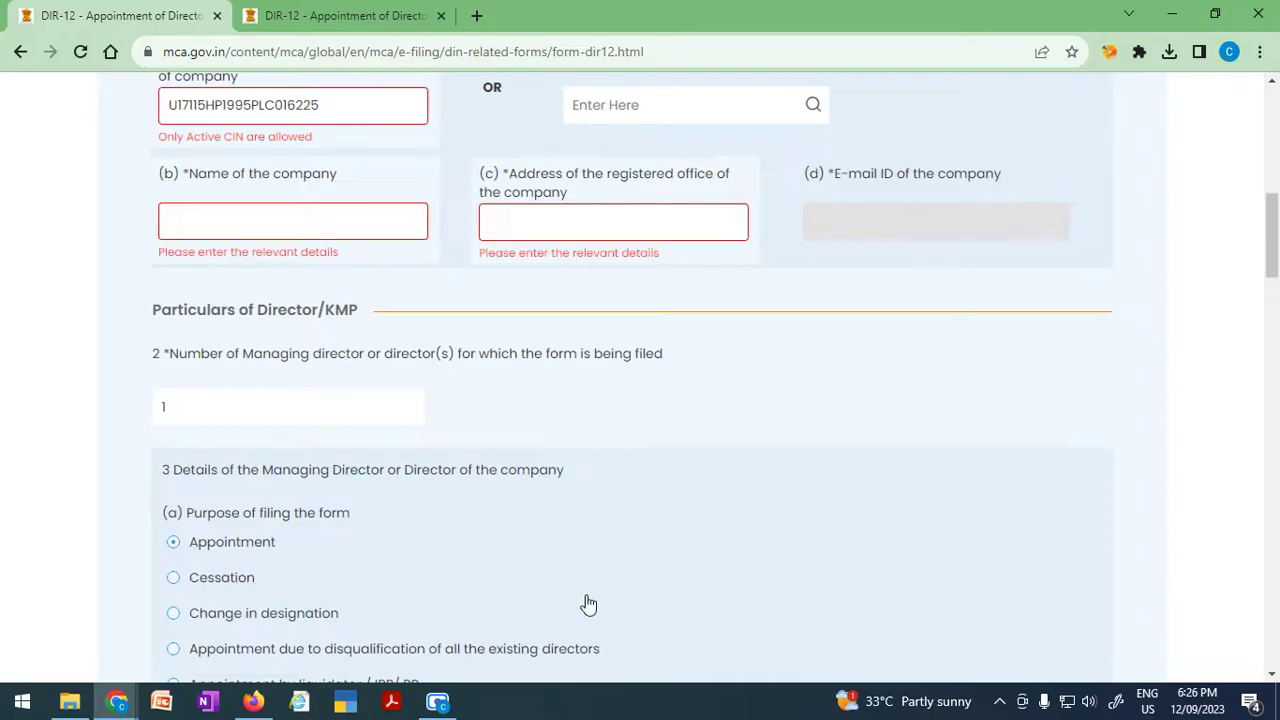
pyautogui.scroll(-1, 586, 603)
pyautogui.scroll(-1, 588, 604)
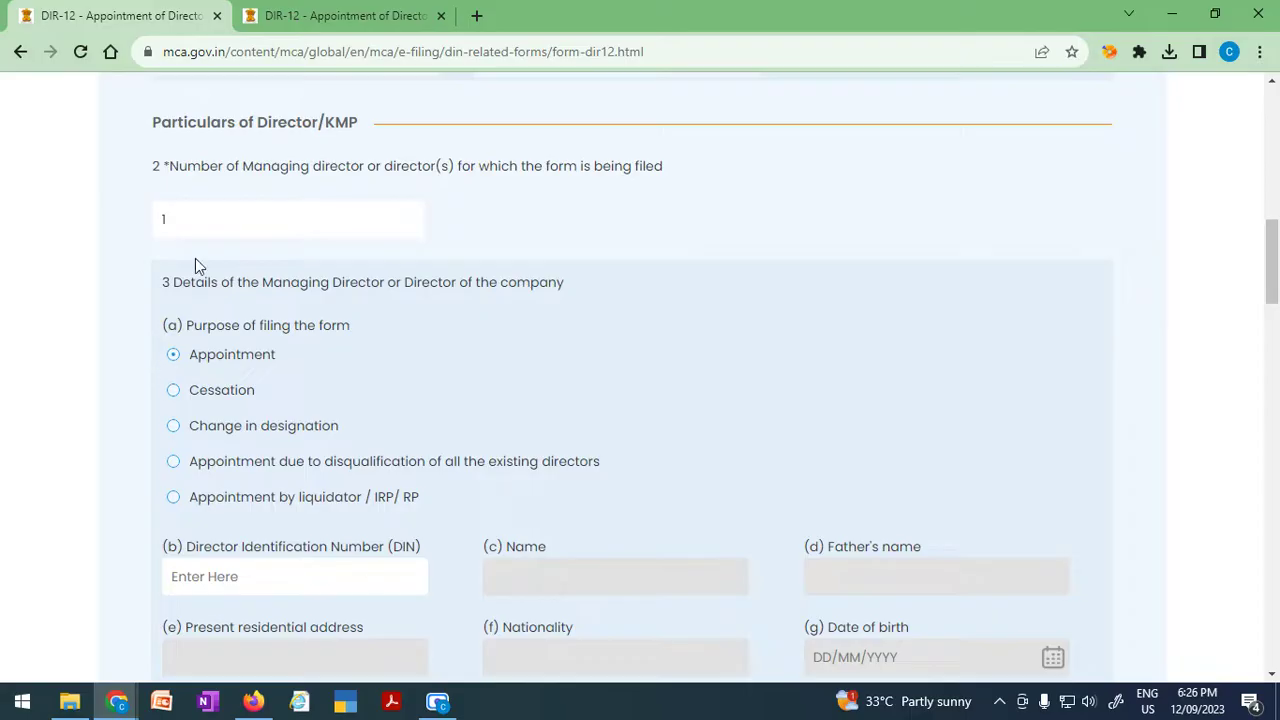
pyautogui.scroll(-5, 346, 516)
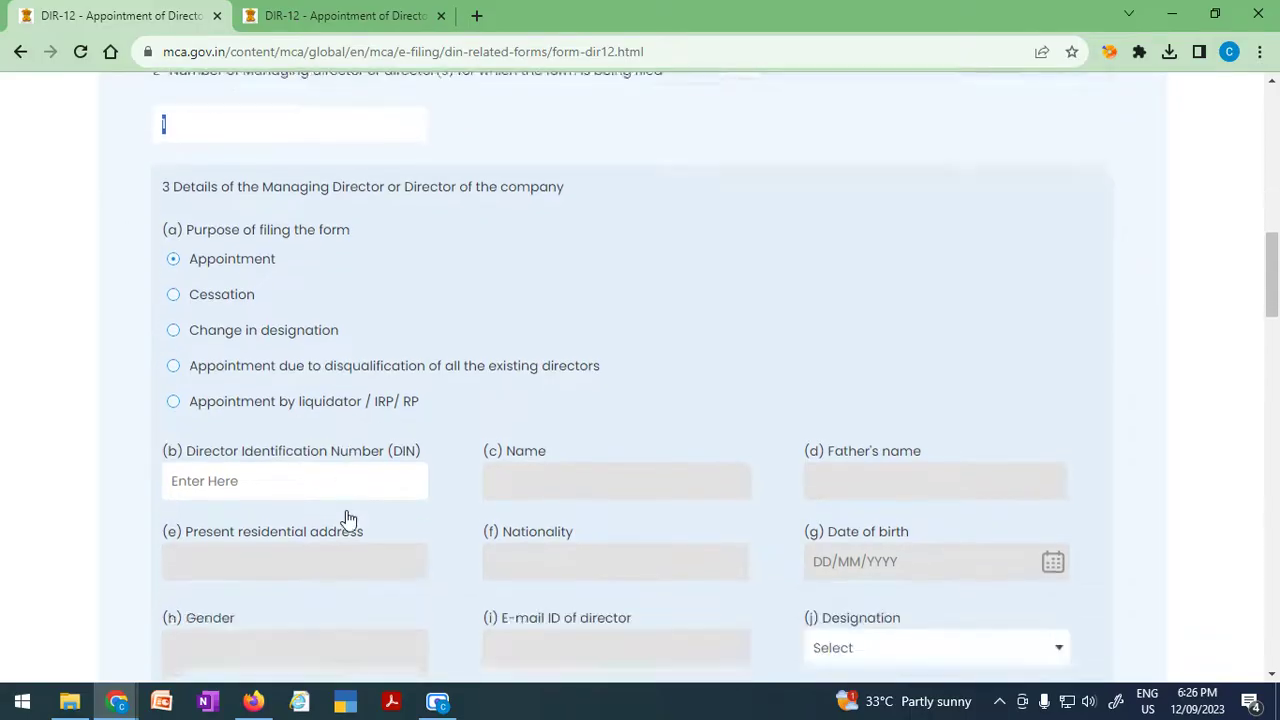
pyautogui.scroll(-1, 346, 516)
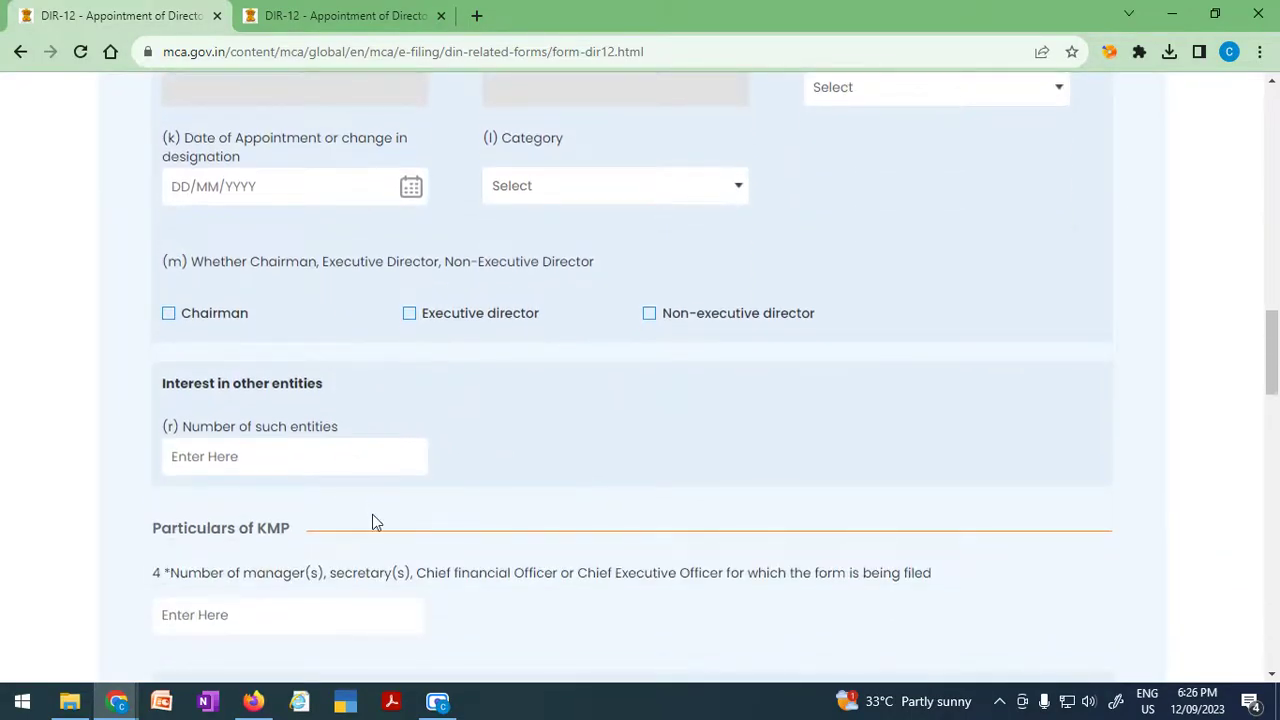
pyautogui.scroll(-2, 372, 520)
pyautogui.scroll(7, 372, 514)
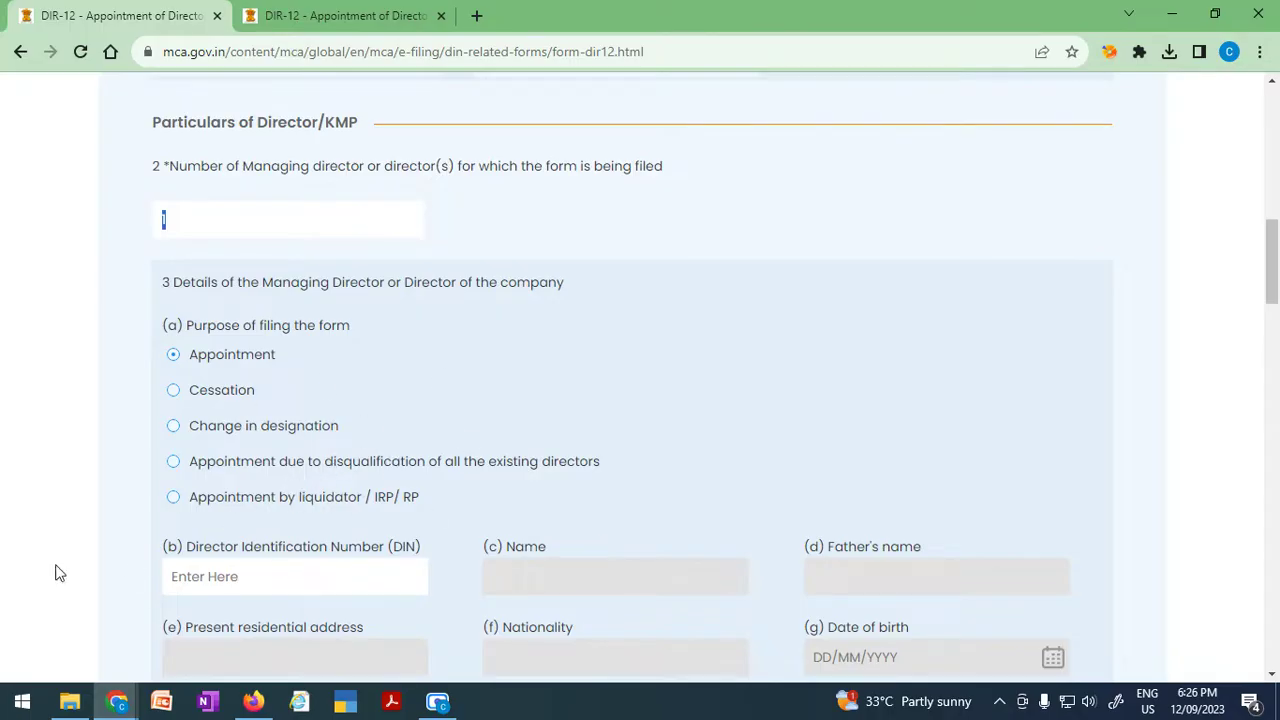
pyautogui.scroll(-1, 225, 563)
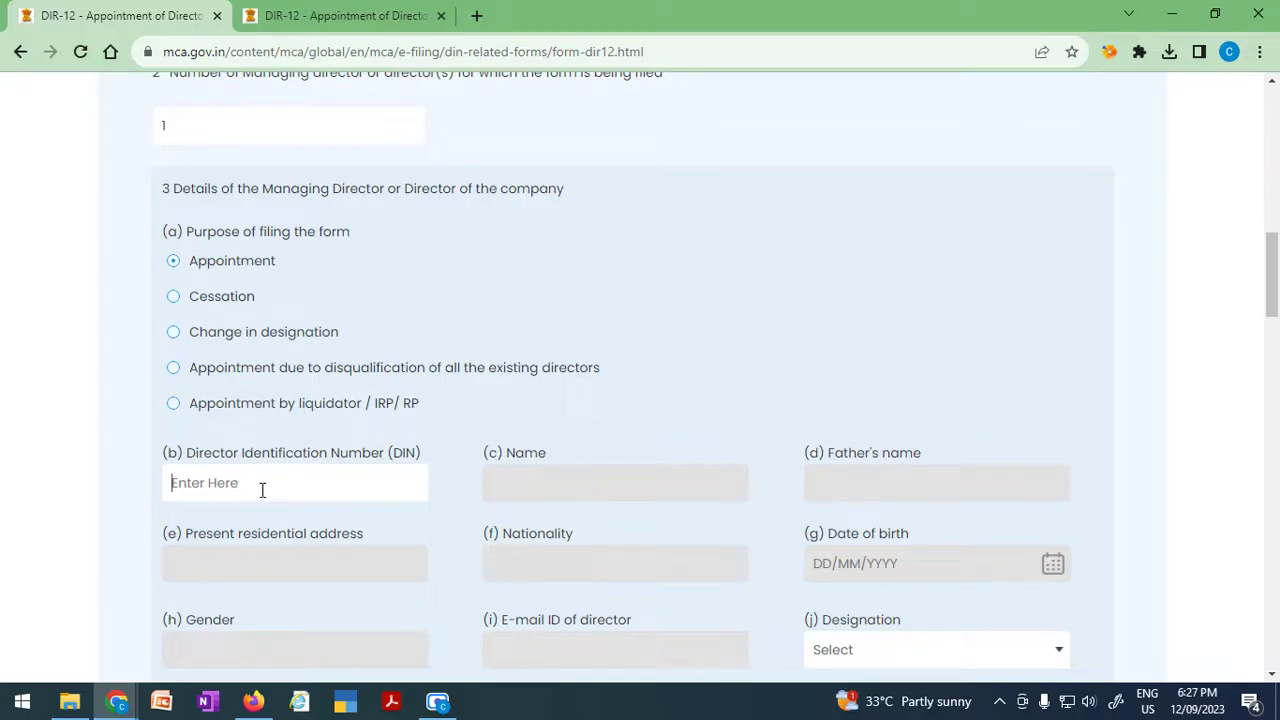
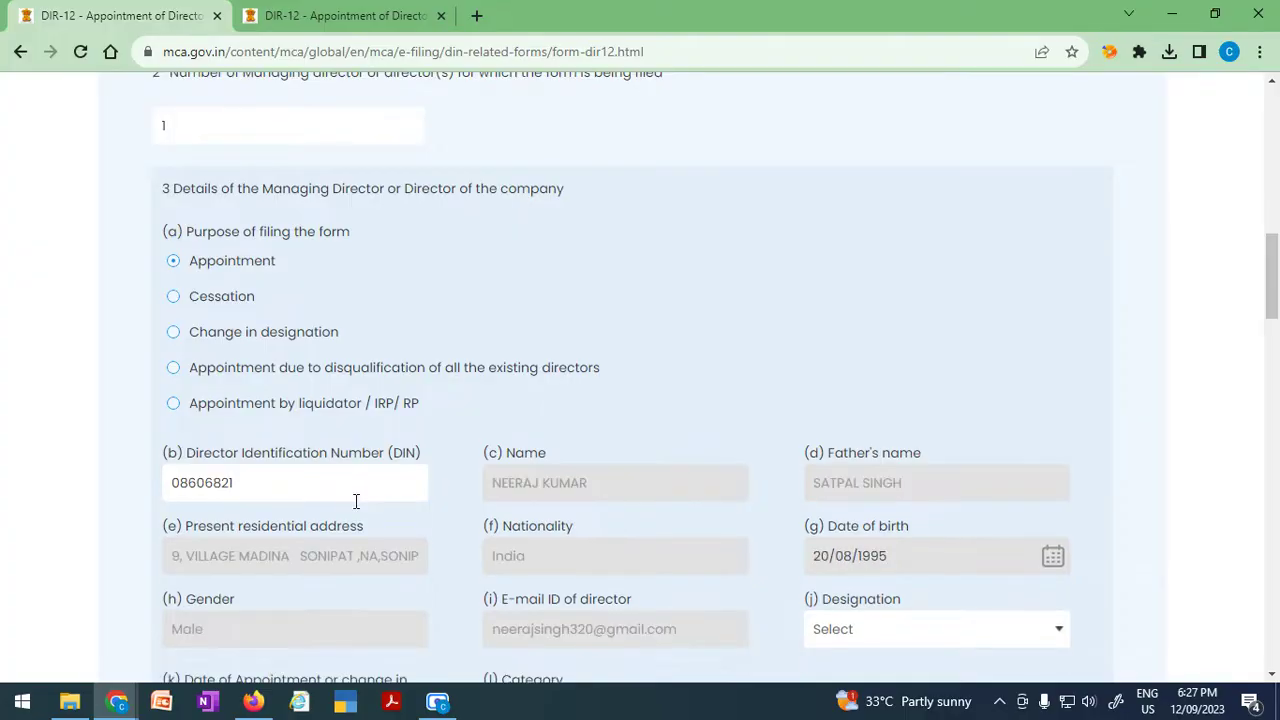
# Paste the director's DIN, re-entering it so their personal details auto-fill.
pyautogui.scroll(-2, 385, 549)
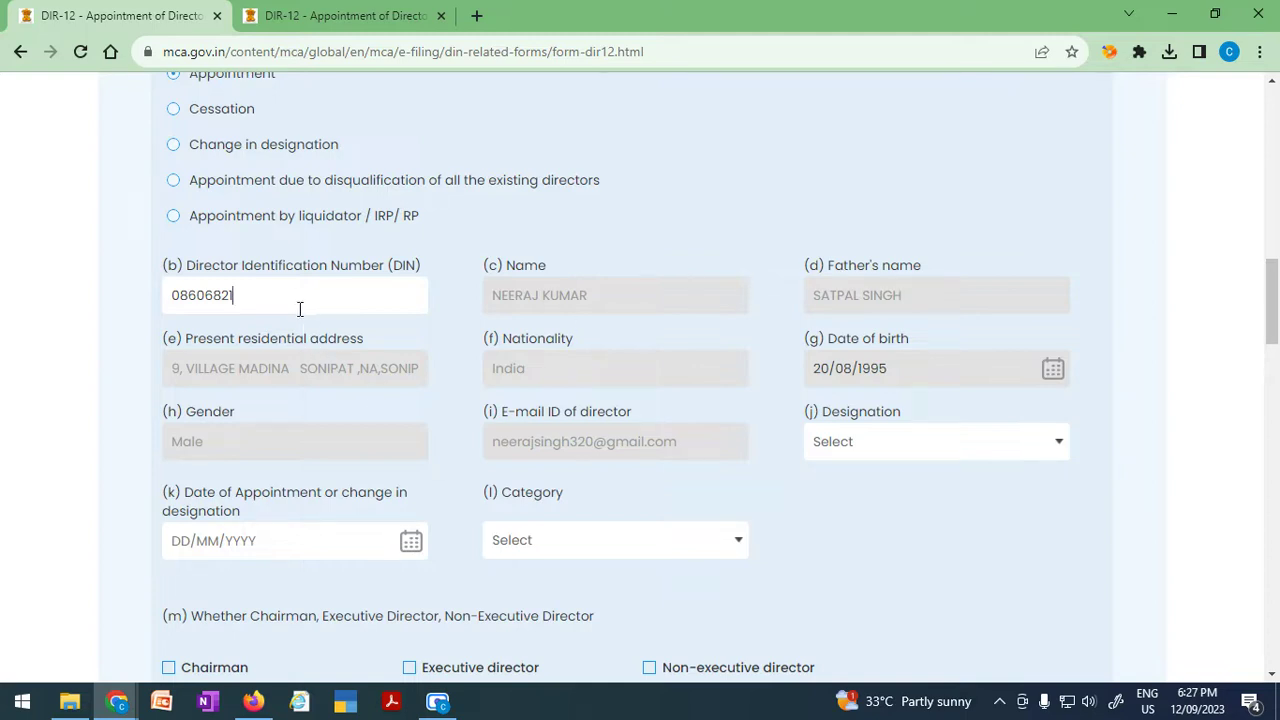
pyautogui.moveTo(299, 309); pyautogui.dragTo(144, 322)
pyautogui.hotkey('ctrl', 'c')
pyautogui.press('BackSpace')
pyautogui.click(455, 308)
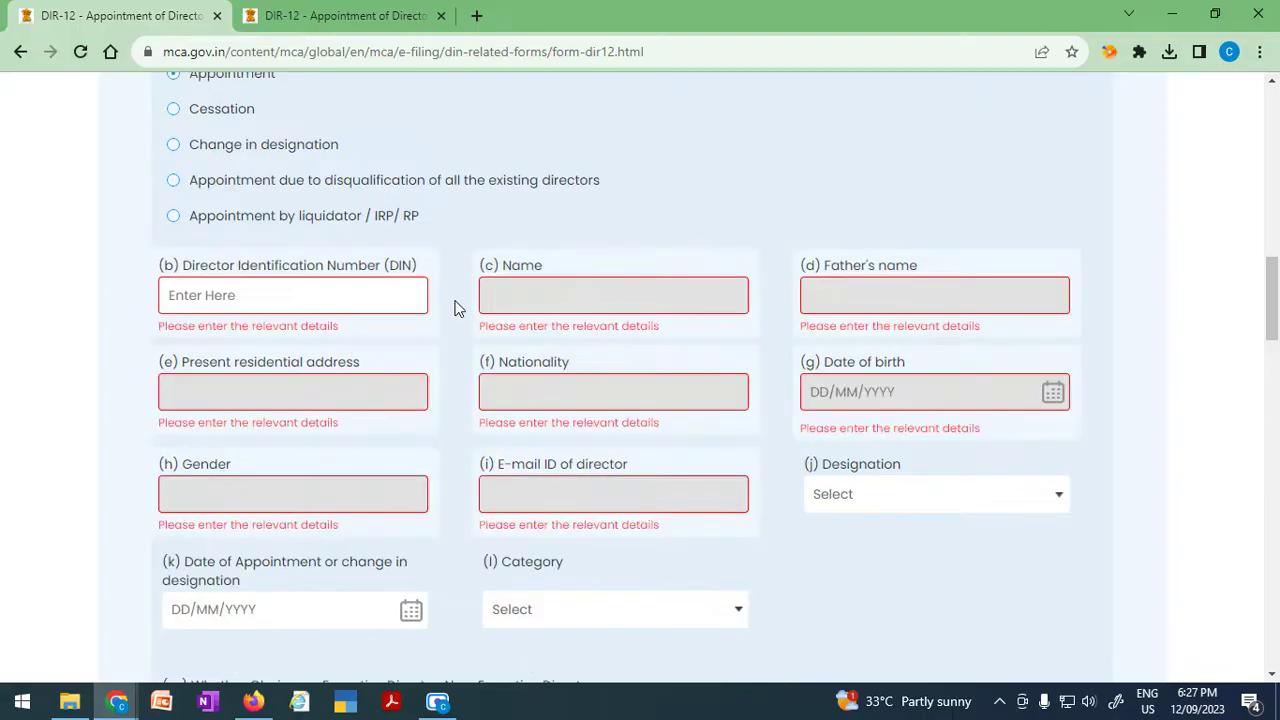
pyautogui.click(388, 310)
pyautogui.hotkey('ctrl', 'v')
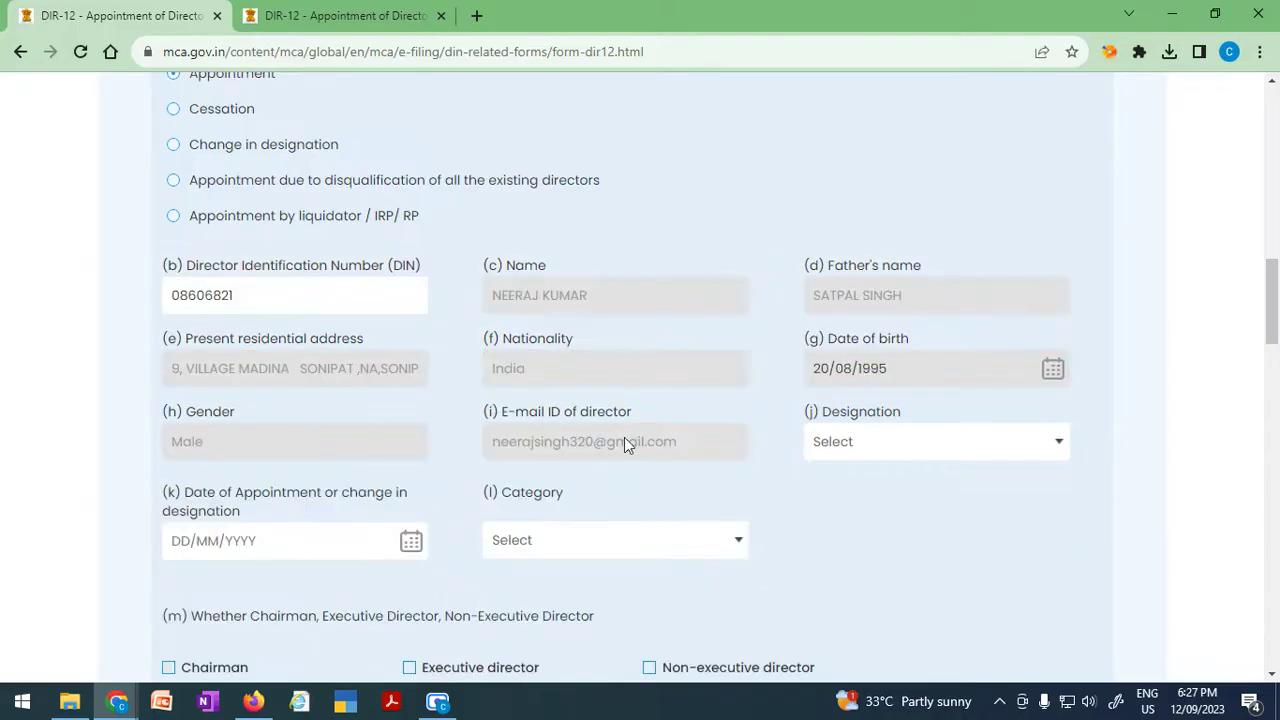
# Set the director's Designation to Director.
pyautogui.click(866, 448)
pyautogui.click(845, 492)
pyautogui.scroll(-1, 329, 520)
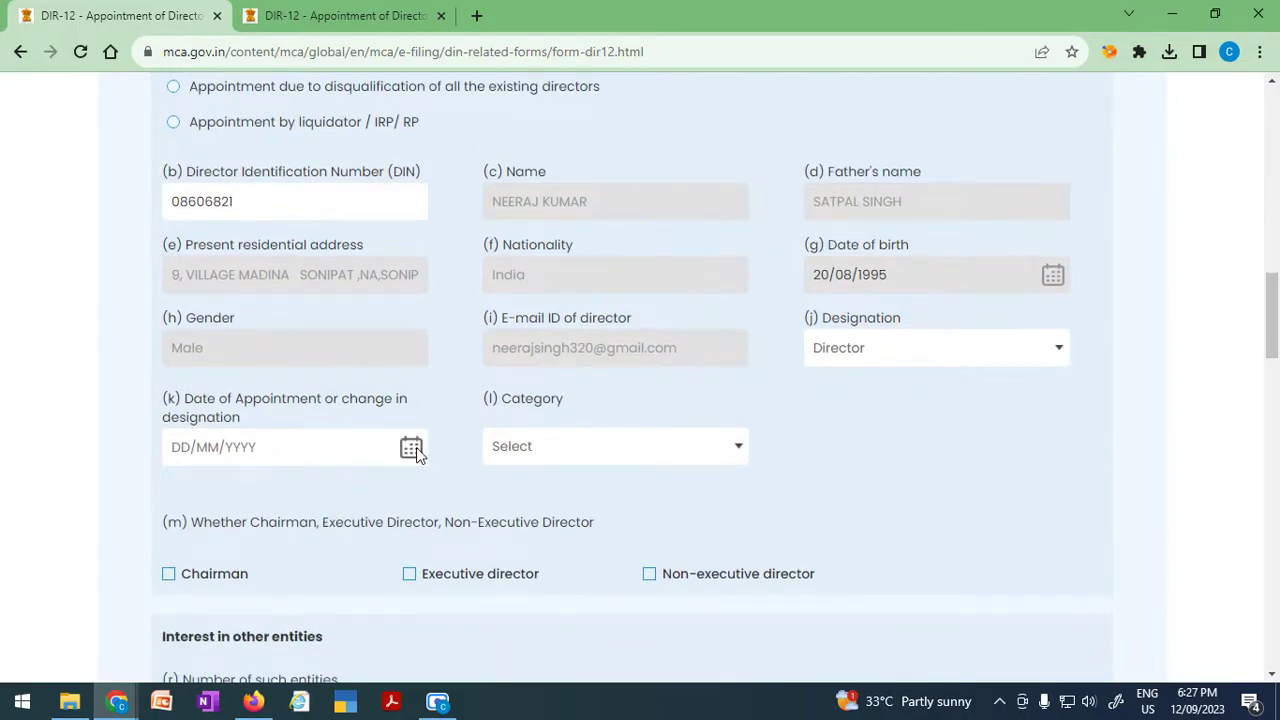
pyautogui.click(411, 448)
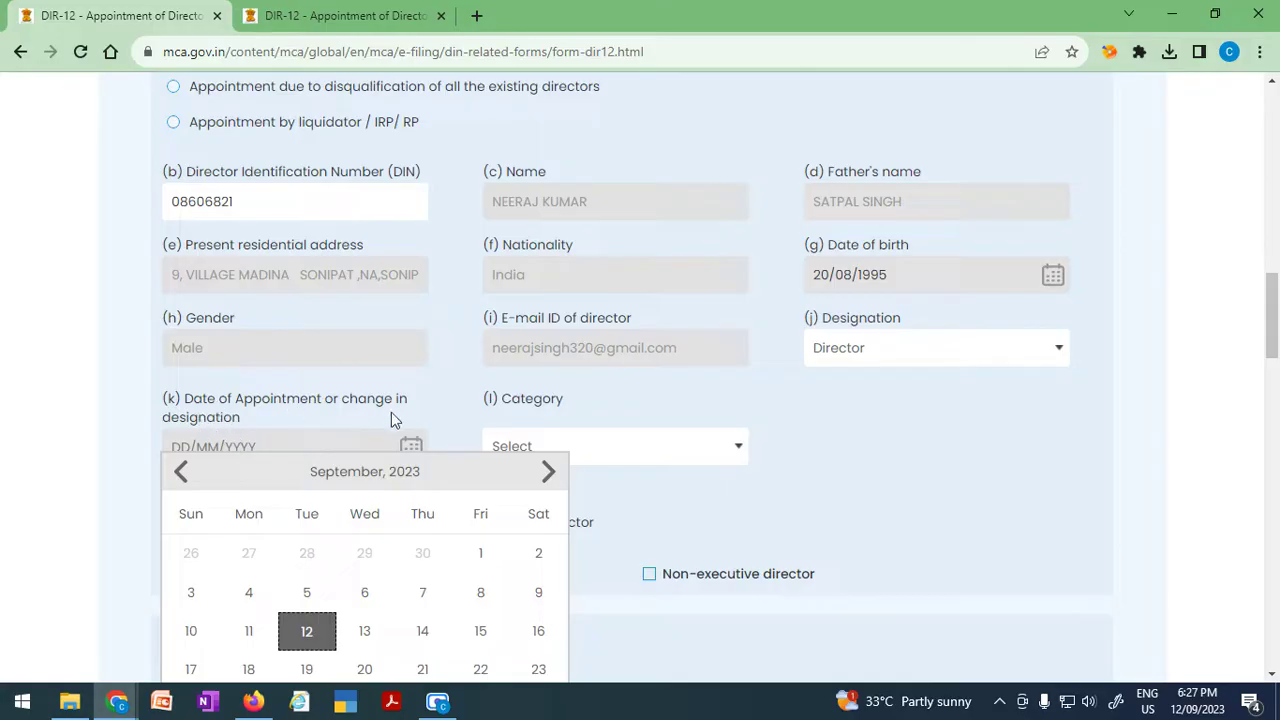
pyautogui.click(397, 416)
pyautogui.moveTo(205, 405); pyautogui.dragTo(337, 433)
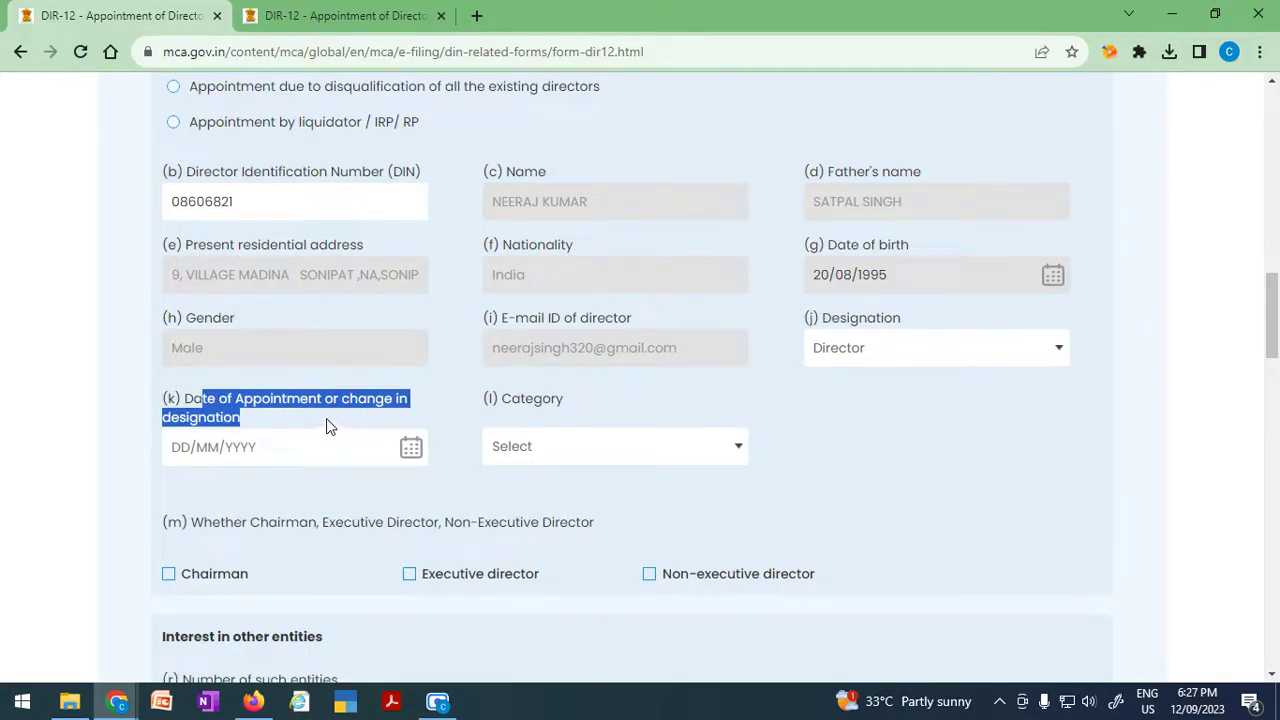
pyautogui.click(327, 434)
pyautogui.click(585, 446)
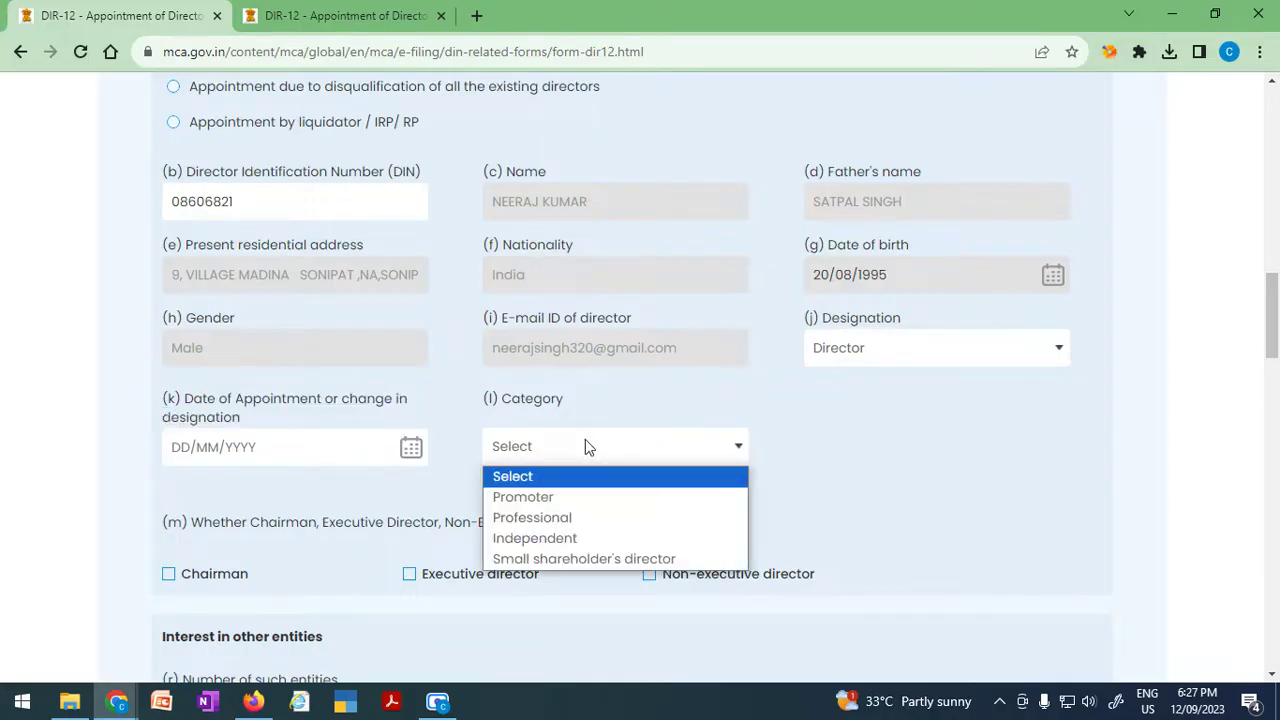
pyautogui.scroll(-2, 585, 446)
pyautogui.click(578, 270)
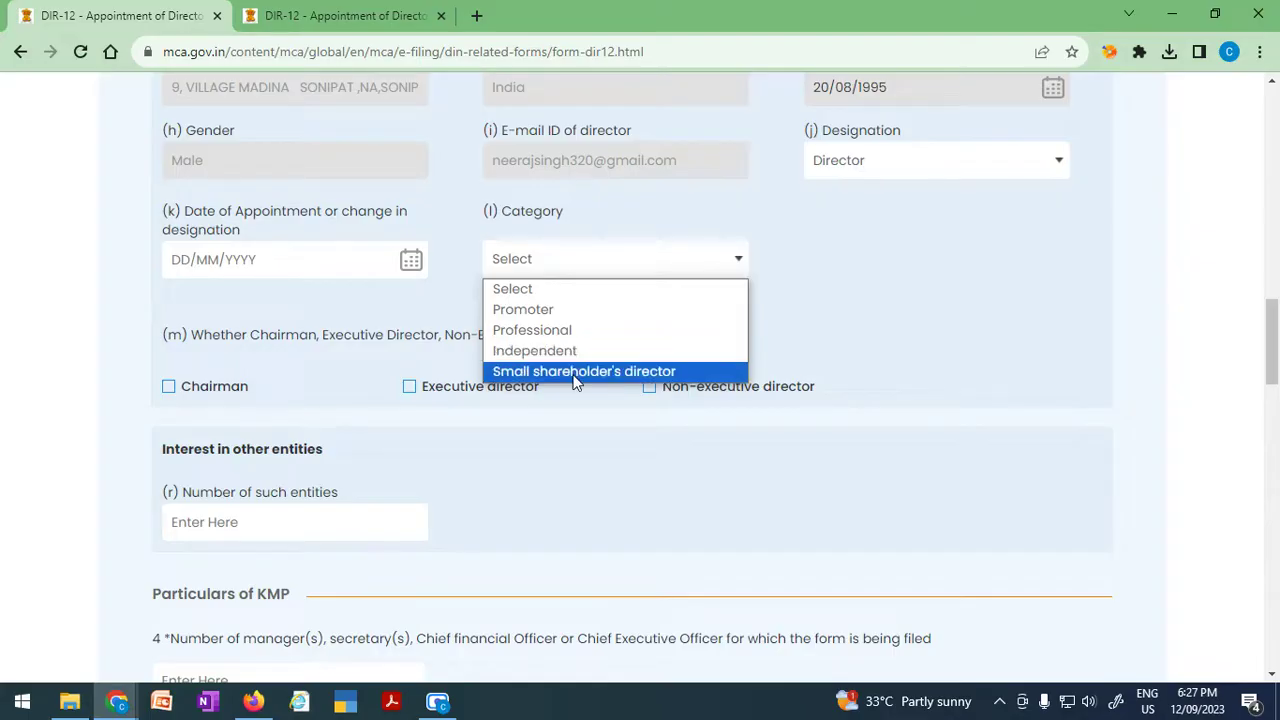
pyautogui.click(359, 361)
pyautogui.moveTo(200, 335); pyautogui.dragTo(420, 340)
pyautogui.click(428, 340)
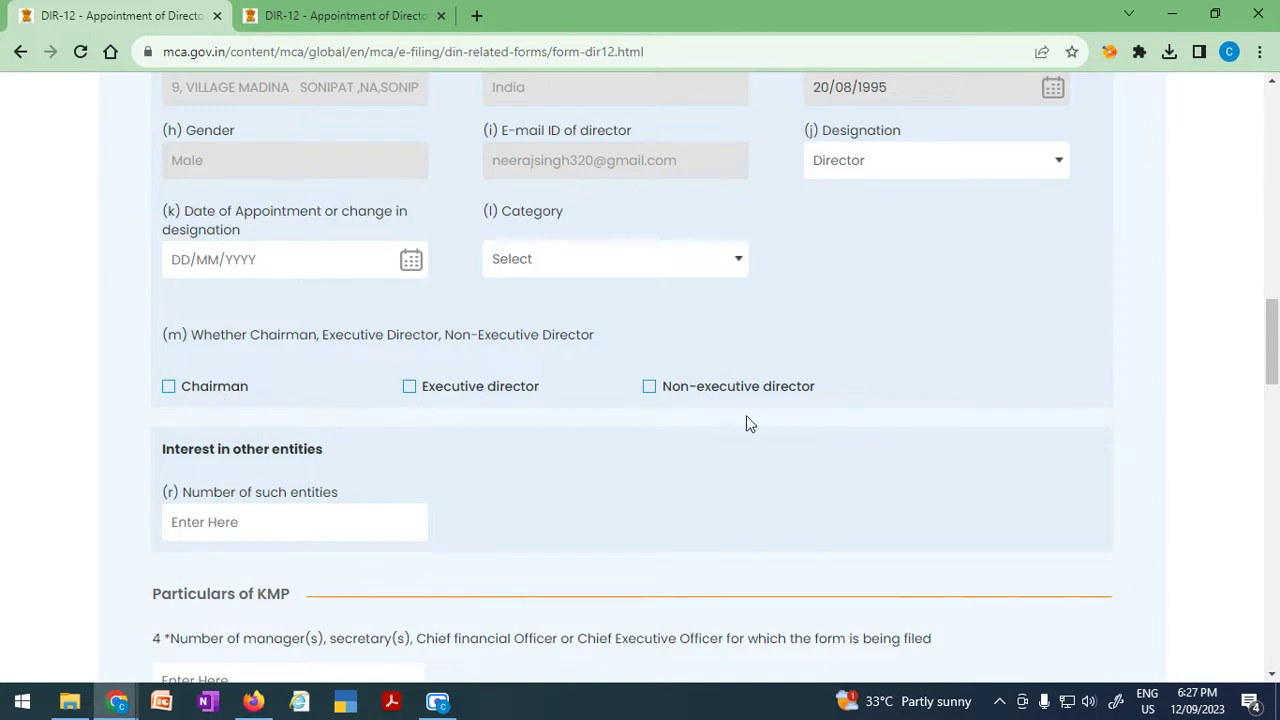
pyautogui.scroll(-2, 741, 426)
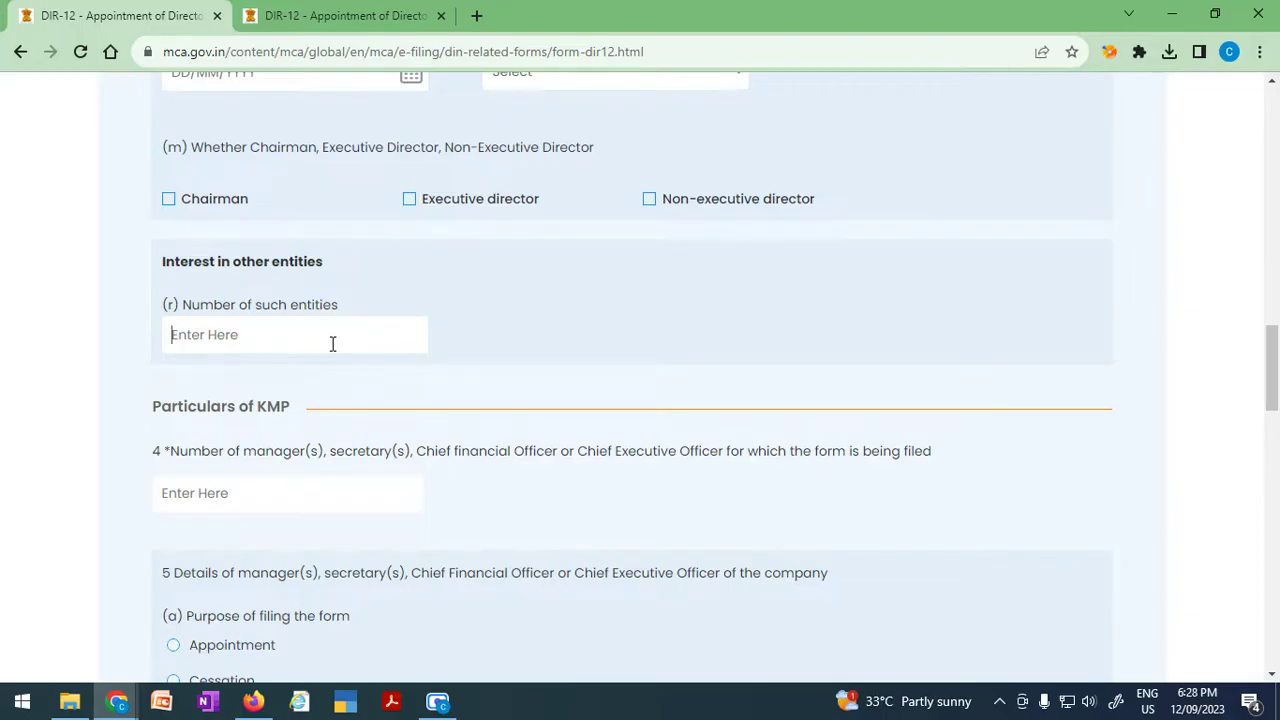
# Set Number of such entities to 0 after briefly entering 1, removing the entity rows.
pyautogui.write('1')
pyautogui.click(533, 305)
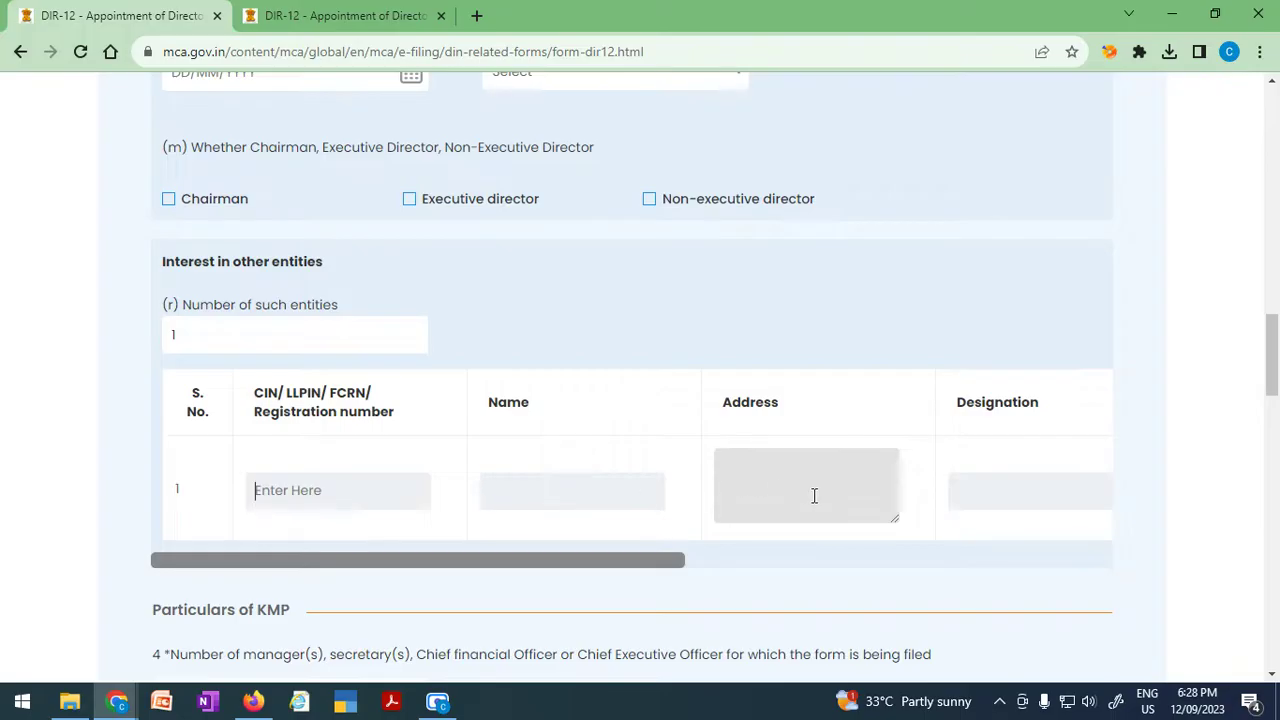
pyautogui.click(989, 487)
pyautogui.moveTo(203, 342); pyautogui.dragTo(110, 350)
pyautogui.write('0')
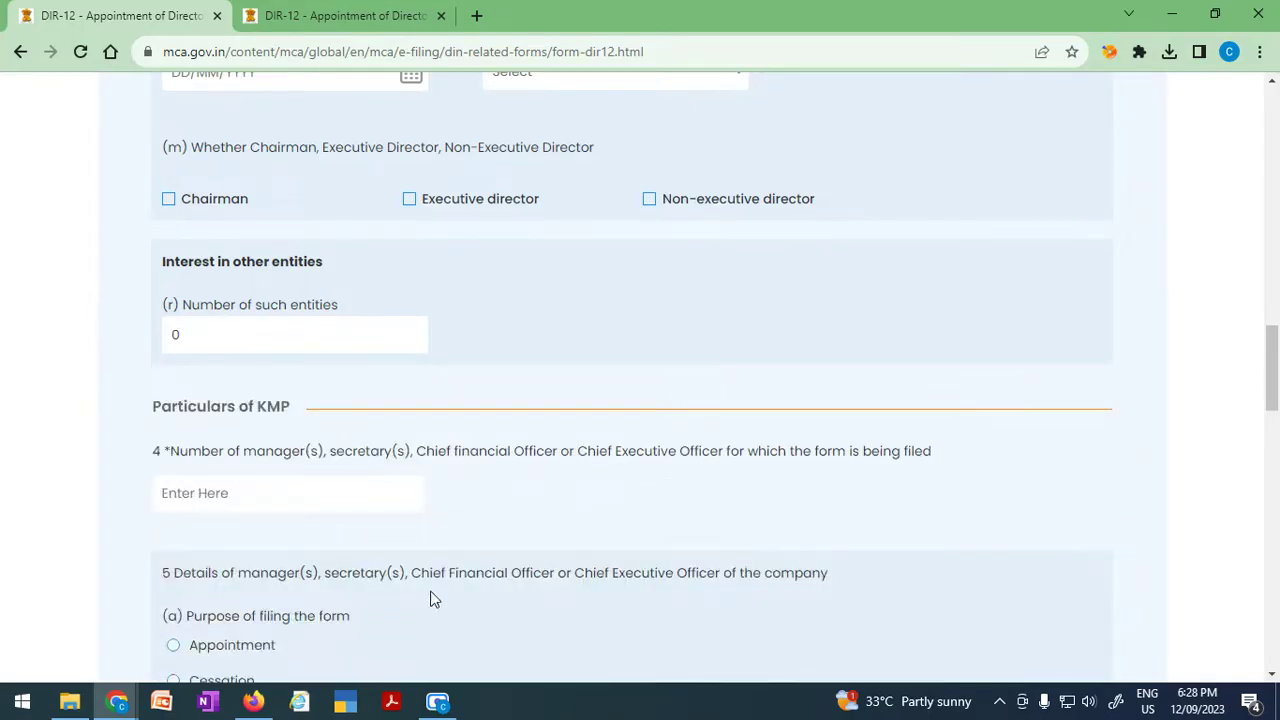
pyautogui.scroll(3, 450, 566)
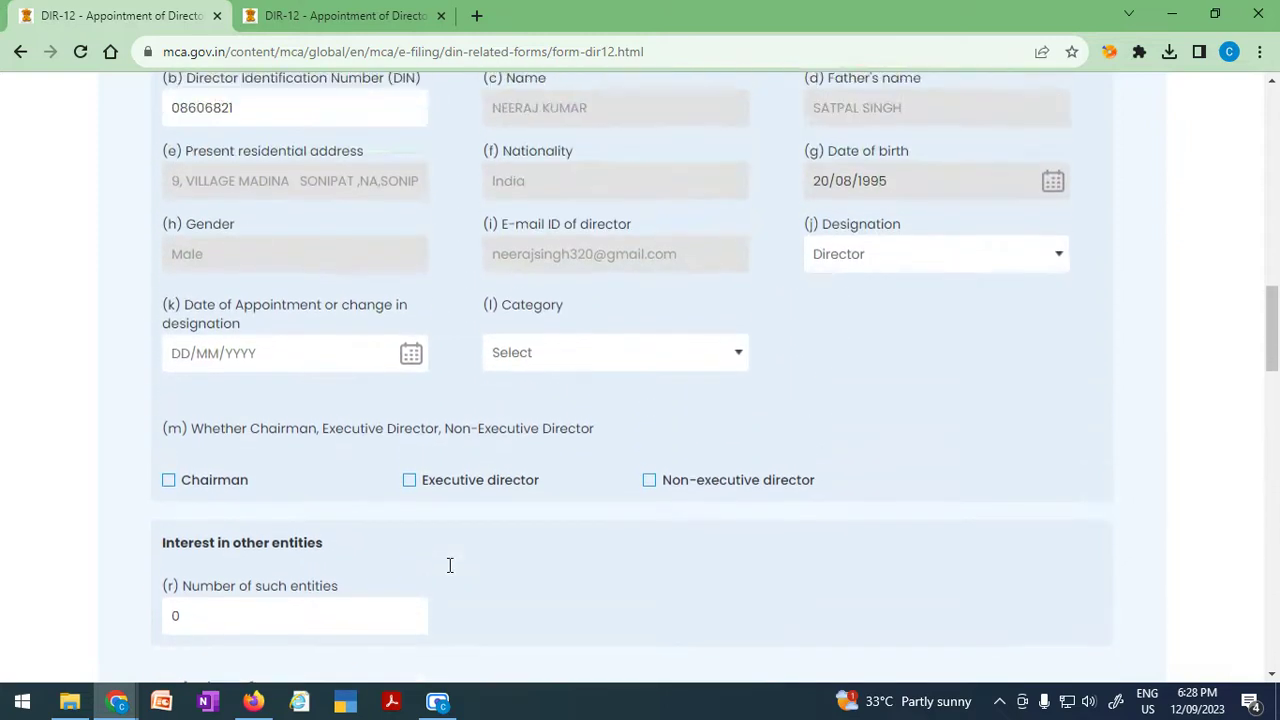
pyautogui.scroll(3, 448, 572)
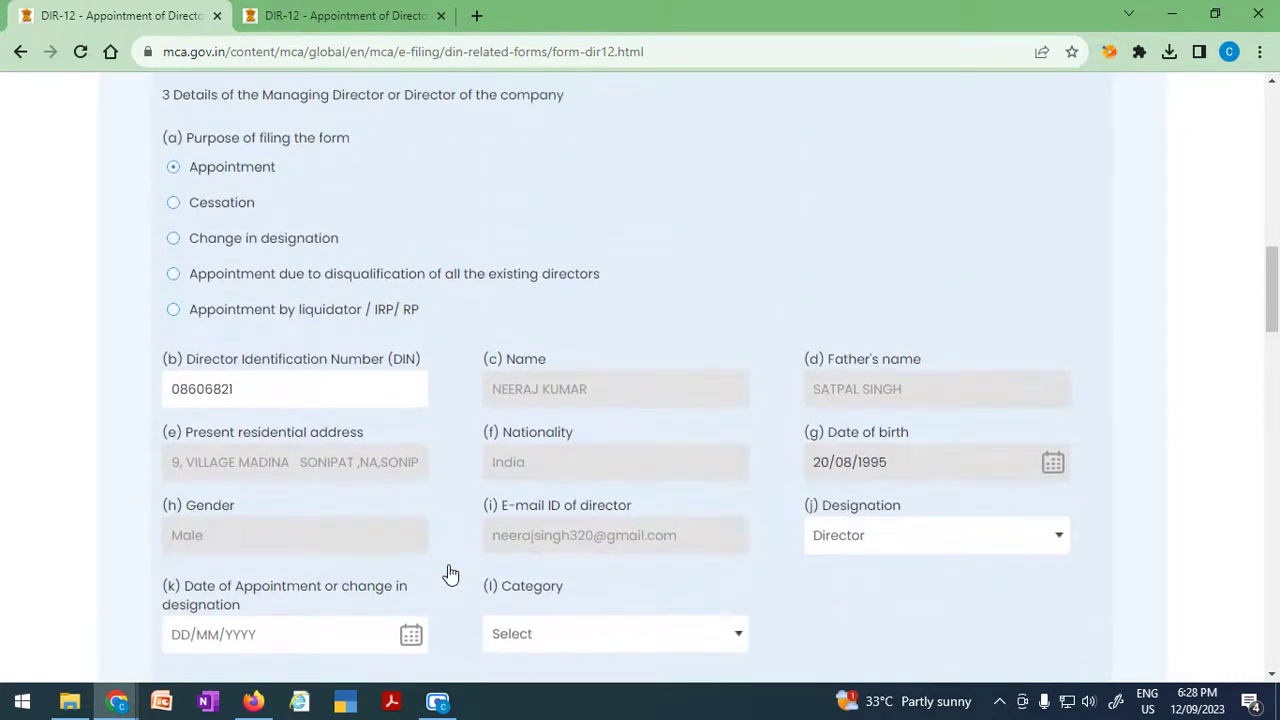
pyautogui.scroll(2, 446, 568)
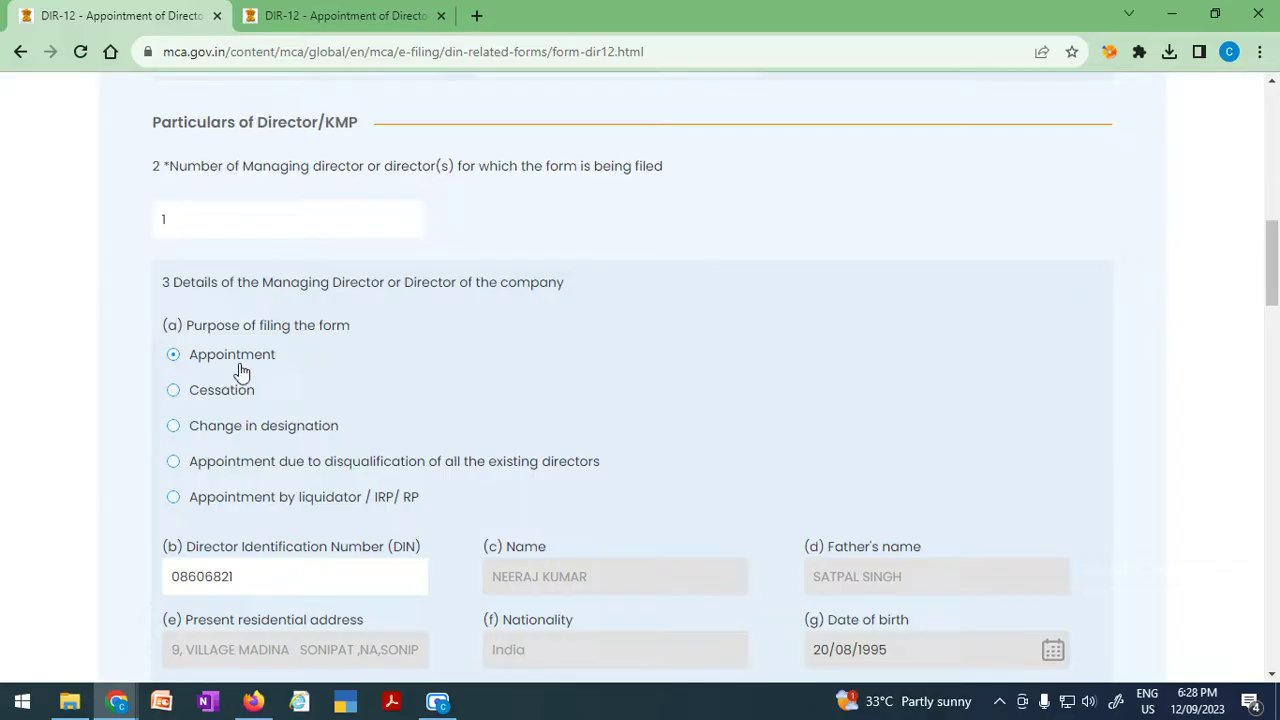
# Re-enter the director count and select Cessation as the filing purpose.
pyautogui.click(175, 393)
pyautogui.scroll(-2, 455, 530)
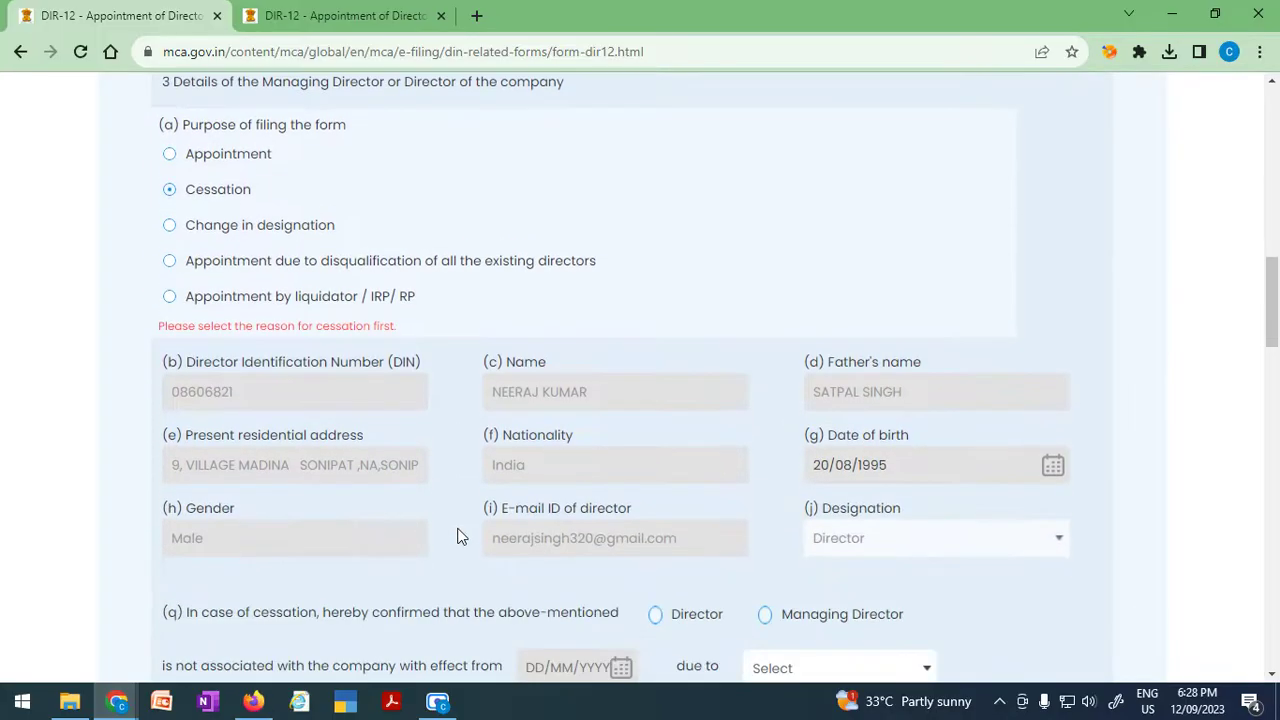
pyautogui.scroll(3, 457, 537)
pyautogui.click(205, 312)
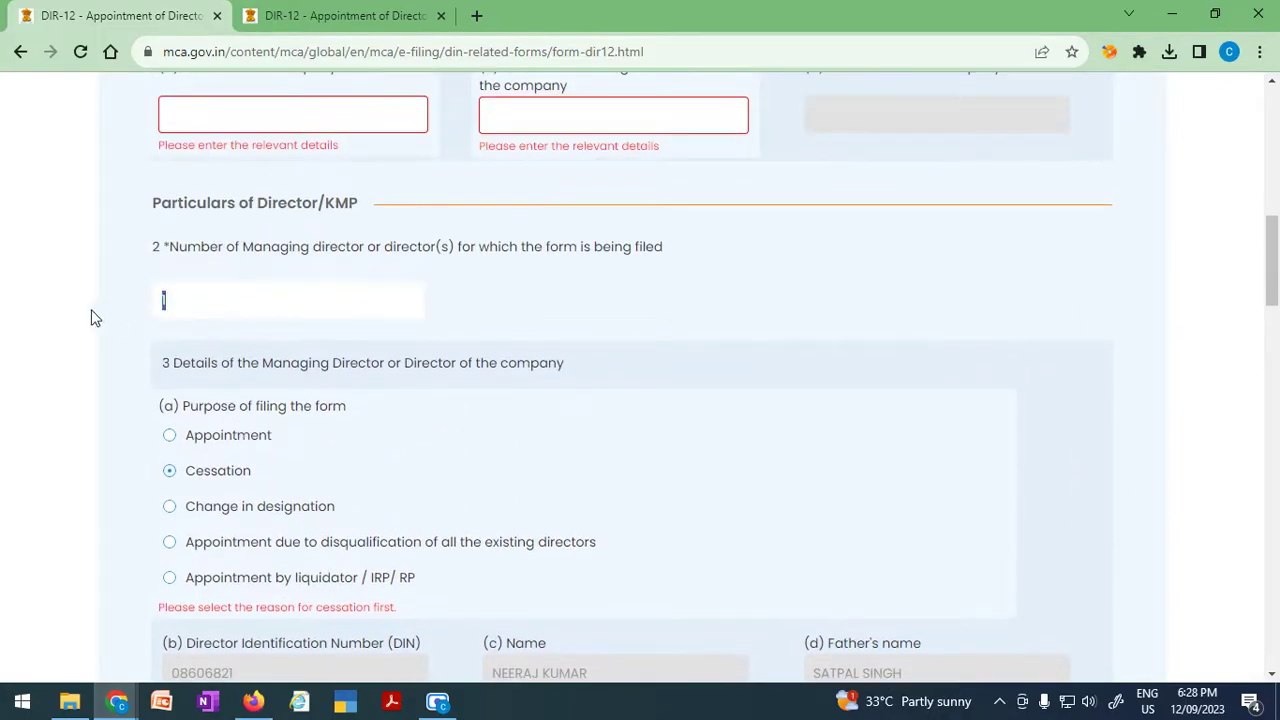
pyautogui.write('0')
pyautogui.scroll(-1, 468, 577)
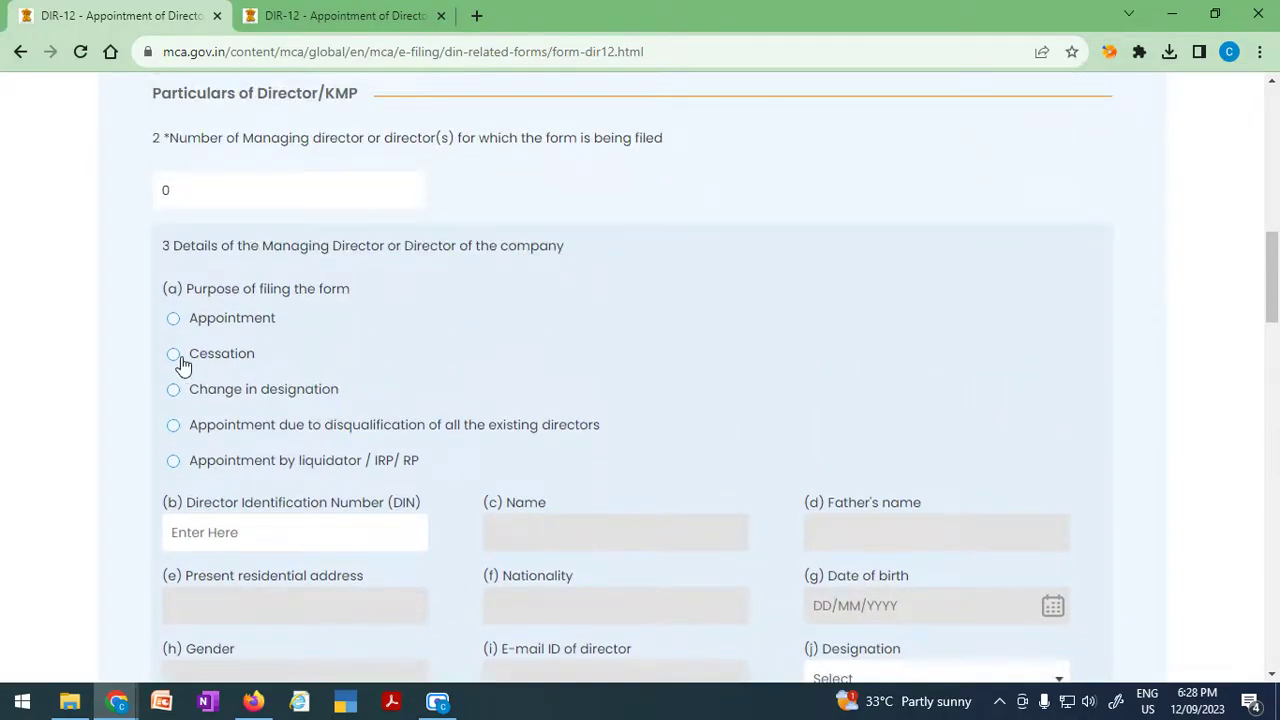
pyautogui.write('1')
pyautogui.click(174, 356)
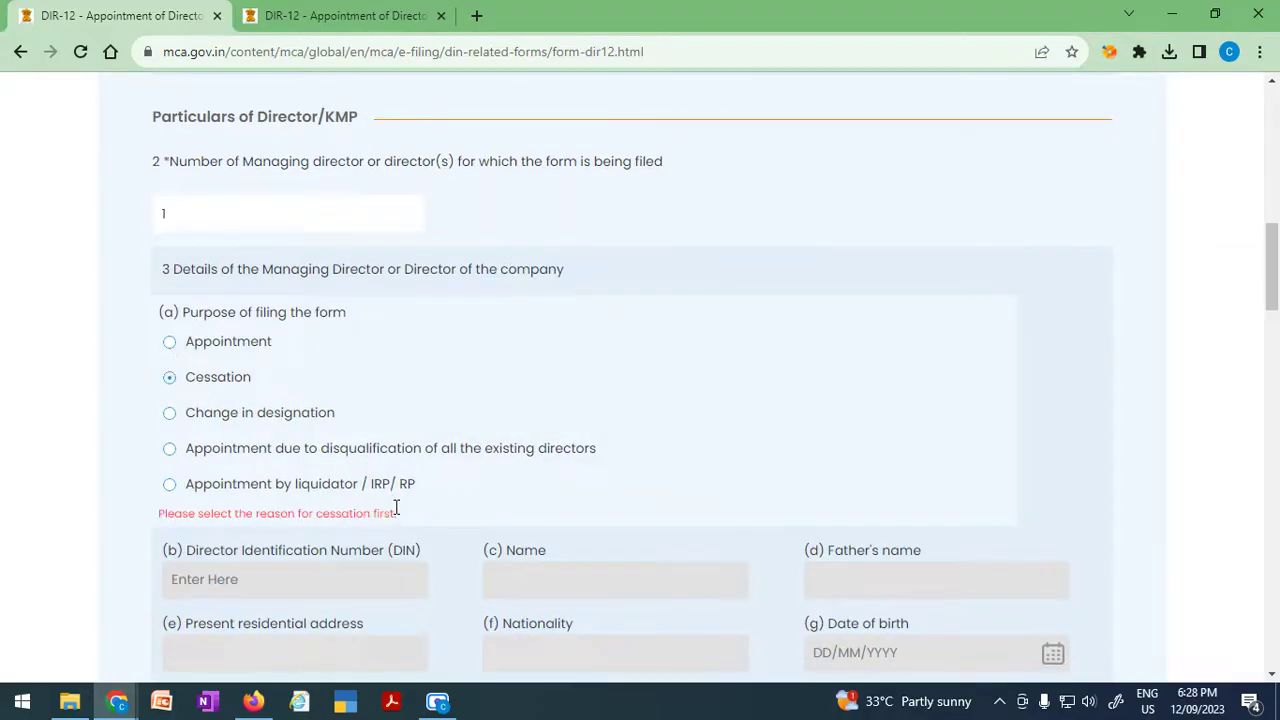
pyautogui.scroll(-2, 396, 510)
pyautogui.scroll(-2, 396, 517)
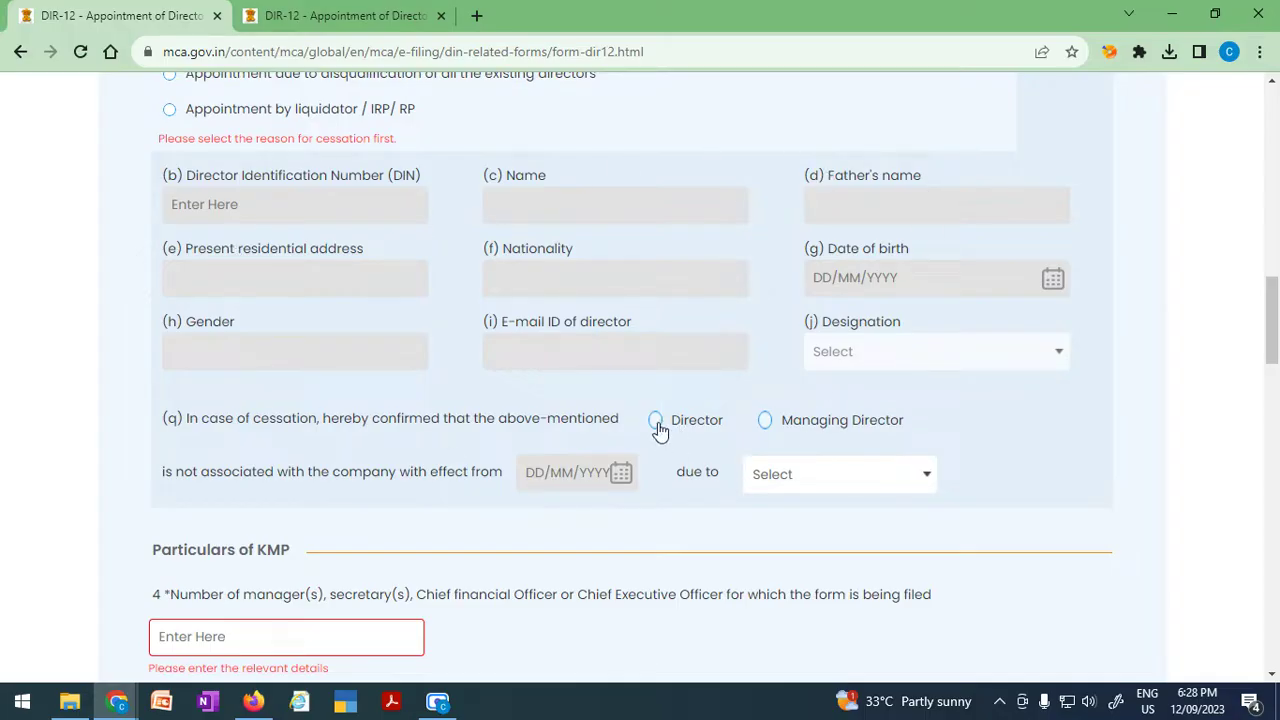
pyautogui.scroll(-1, 929, 553)
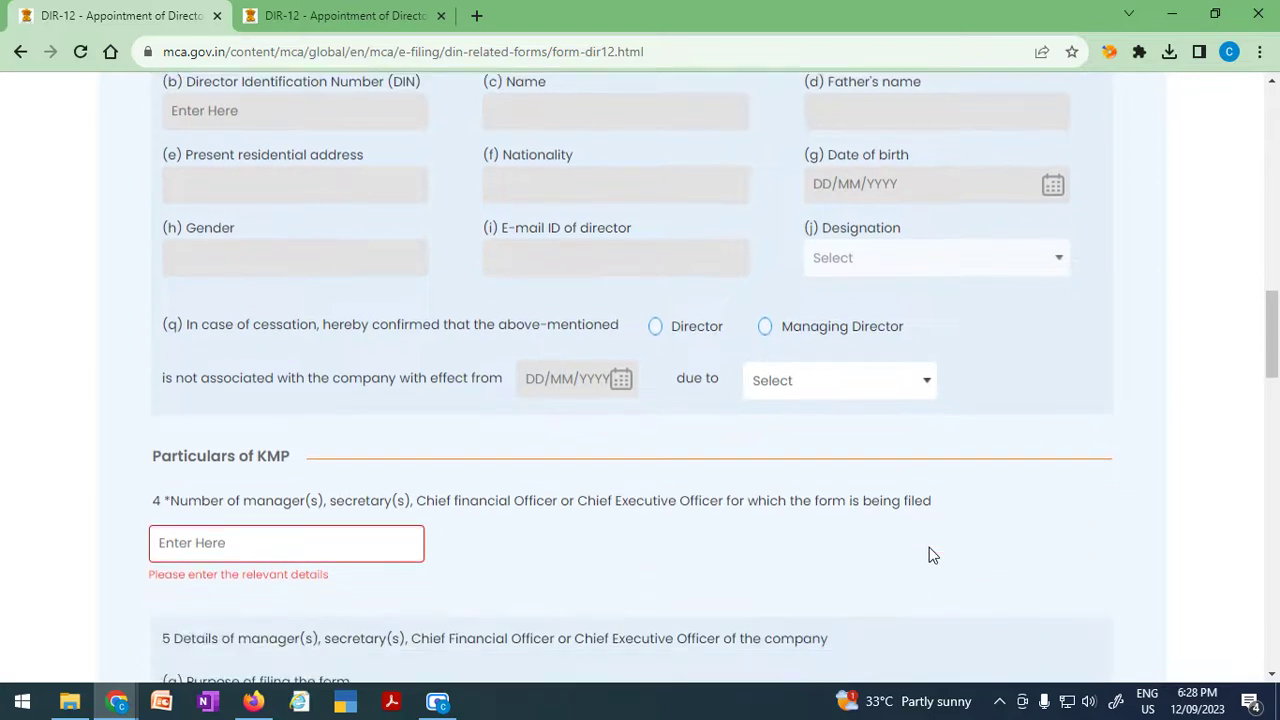
# Choose Resignation u/s 168 as the reason for cessation.
pyautogui.click(928, 386)
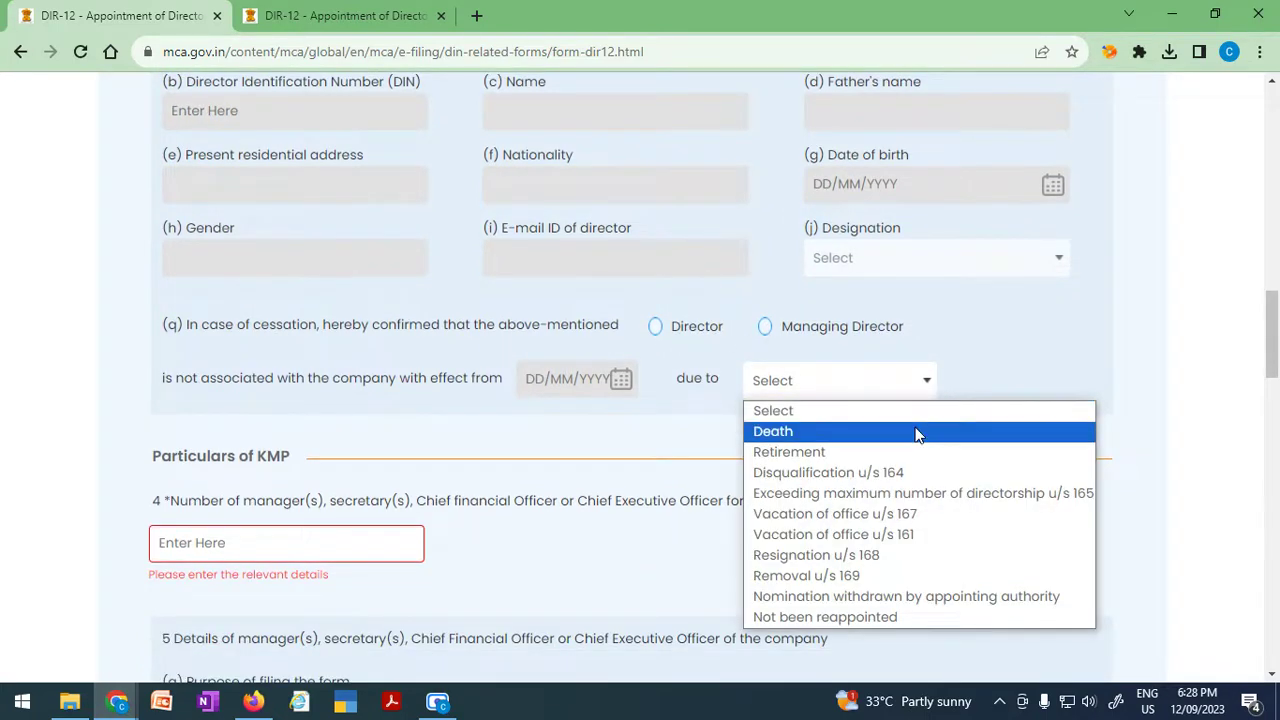
pyautogui.click(917, 431)
pyautogui.click(886, 363)
pyautogui.click(883, 433)
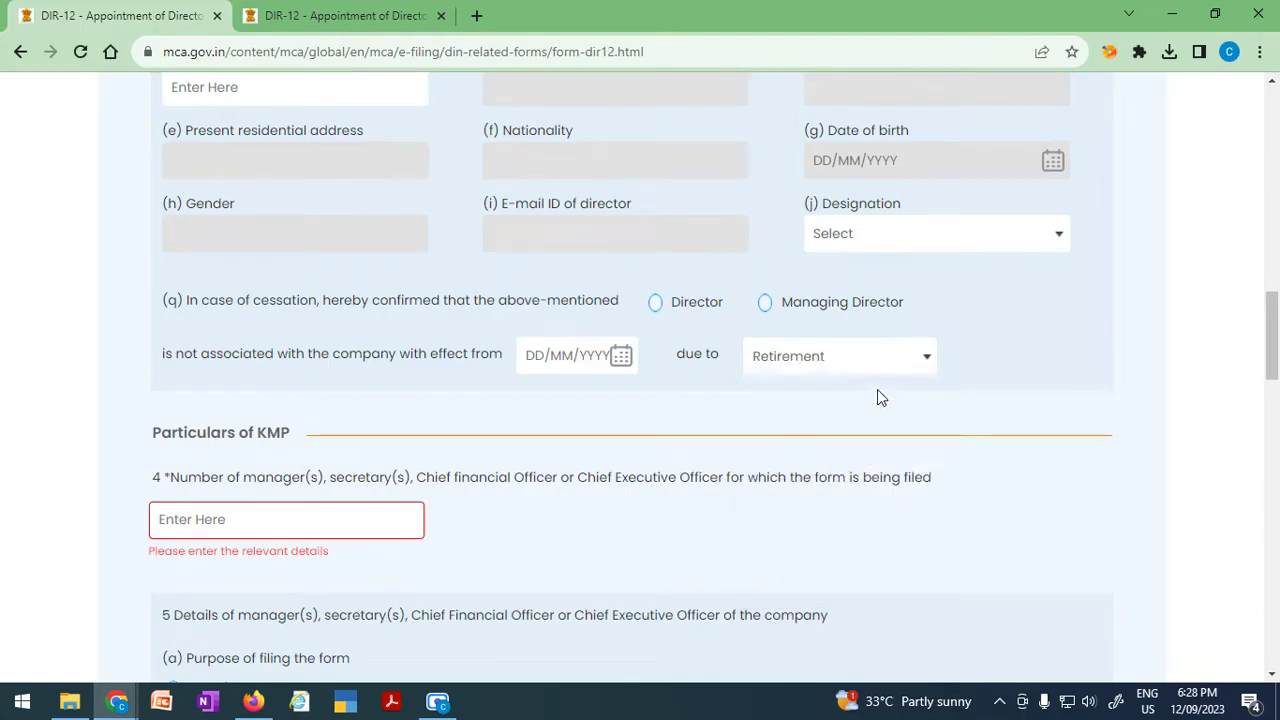
pyautogui.click(882, 358)
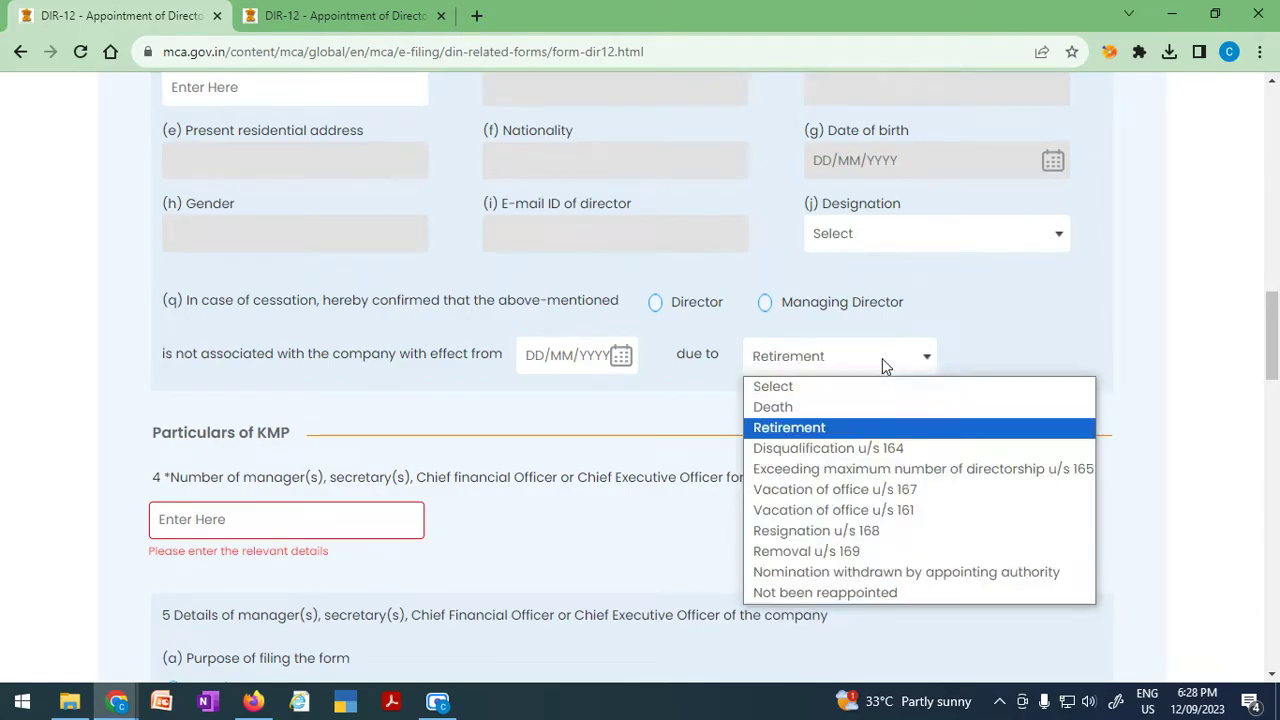
pyautogui.click(884, 531)
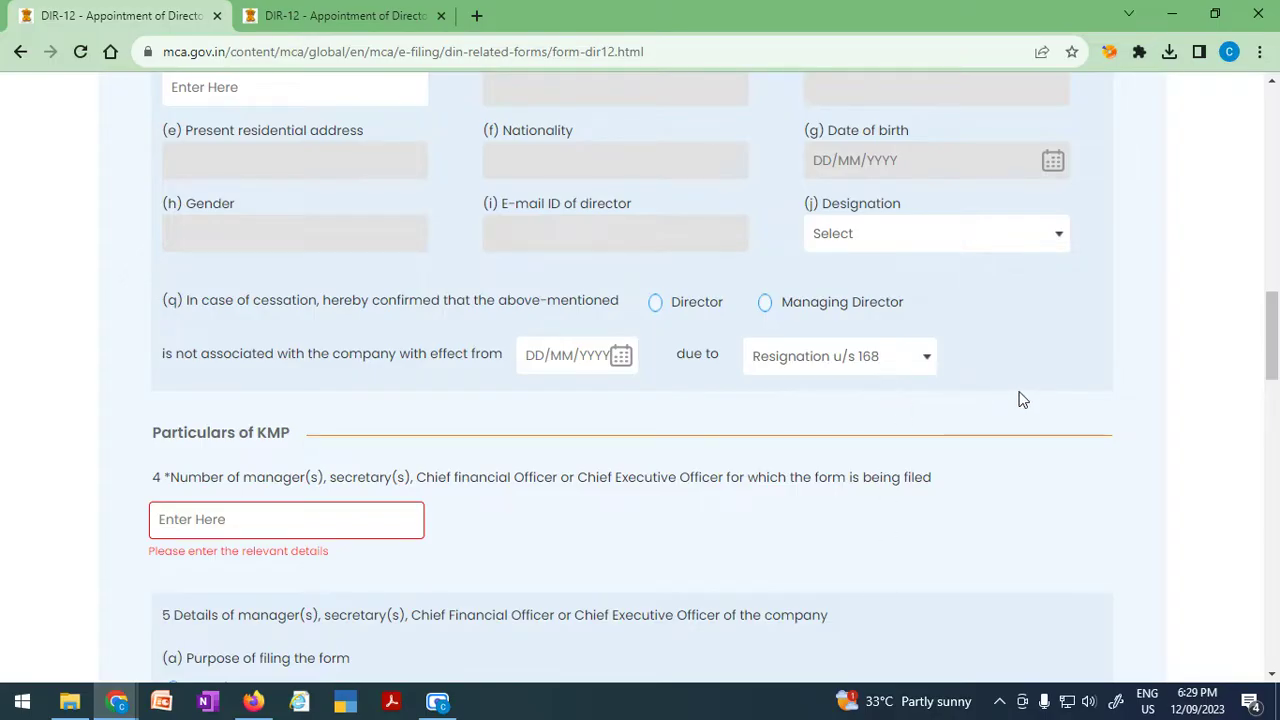
# Set the cessation effective date to 05/09/2023.
pyautogui.scroll(3, 1022, 400)
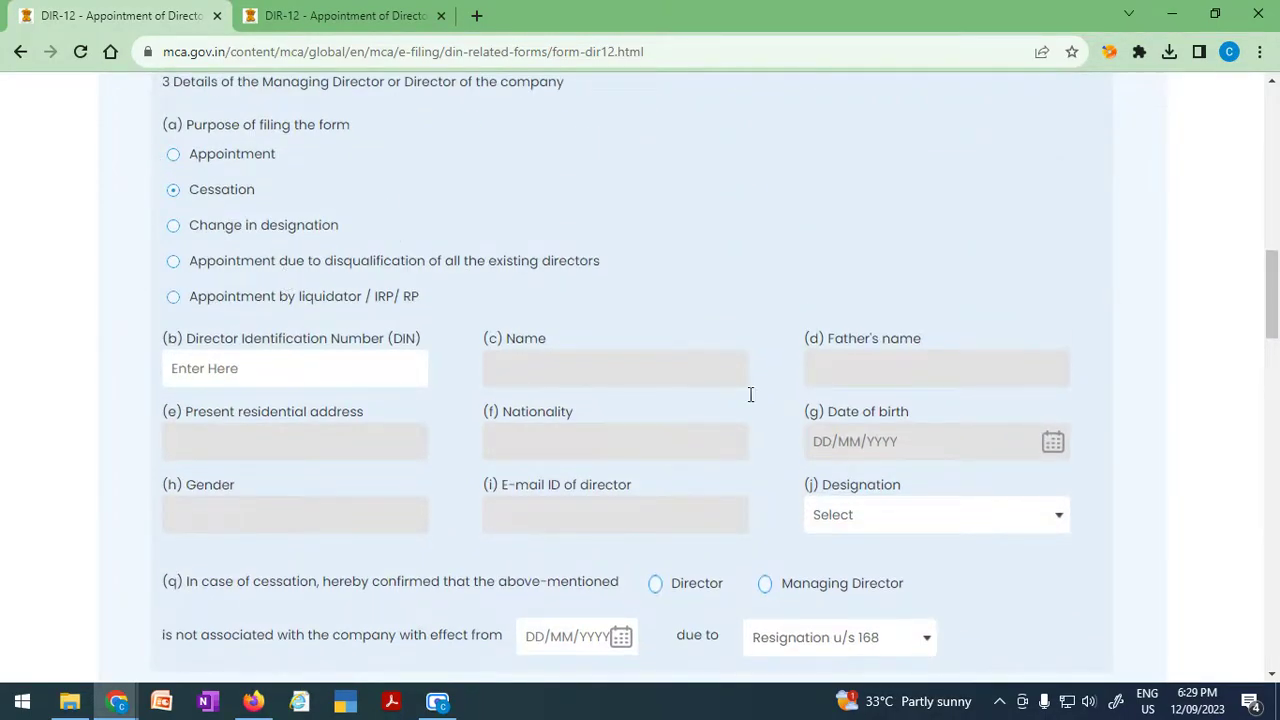
pyautogui.moveTo(1273, 300); pyautogui.dragTo(1277, 330)
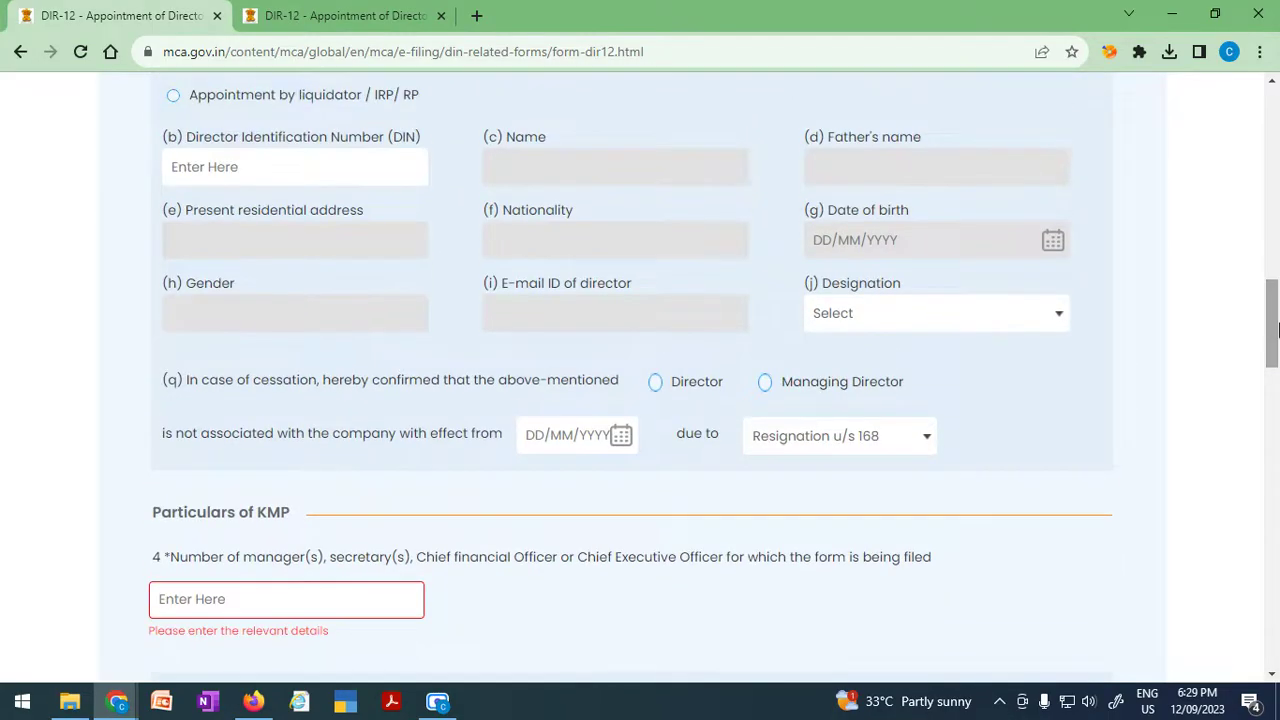
pyautogui.click(620, 434)
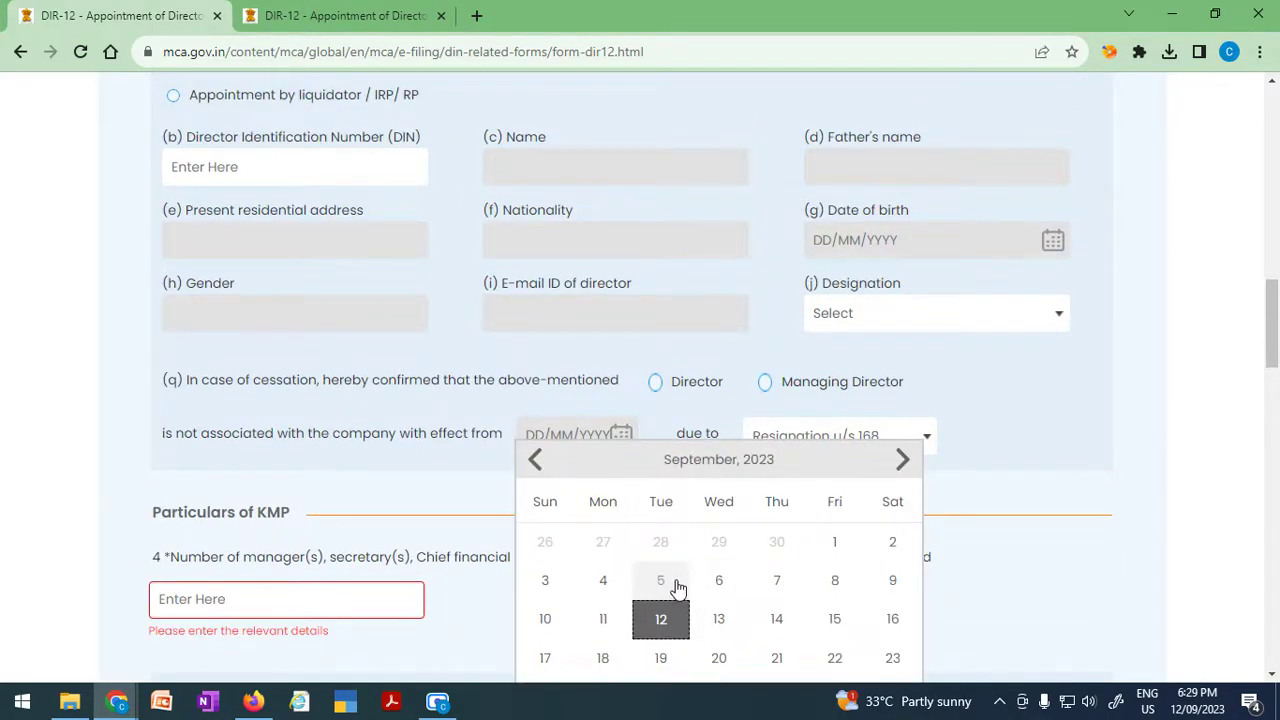
pyautogui.click(678, 588)
pyautogui.scroll(2, 975, 465)
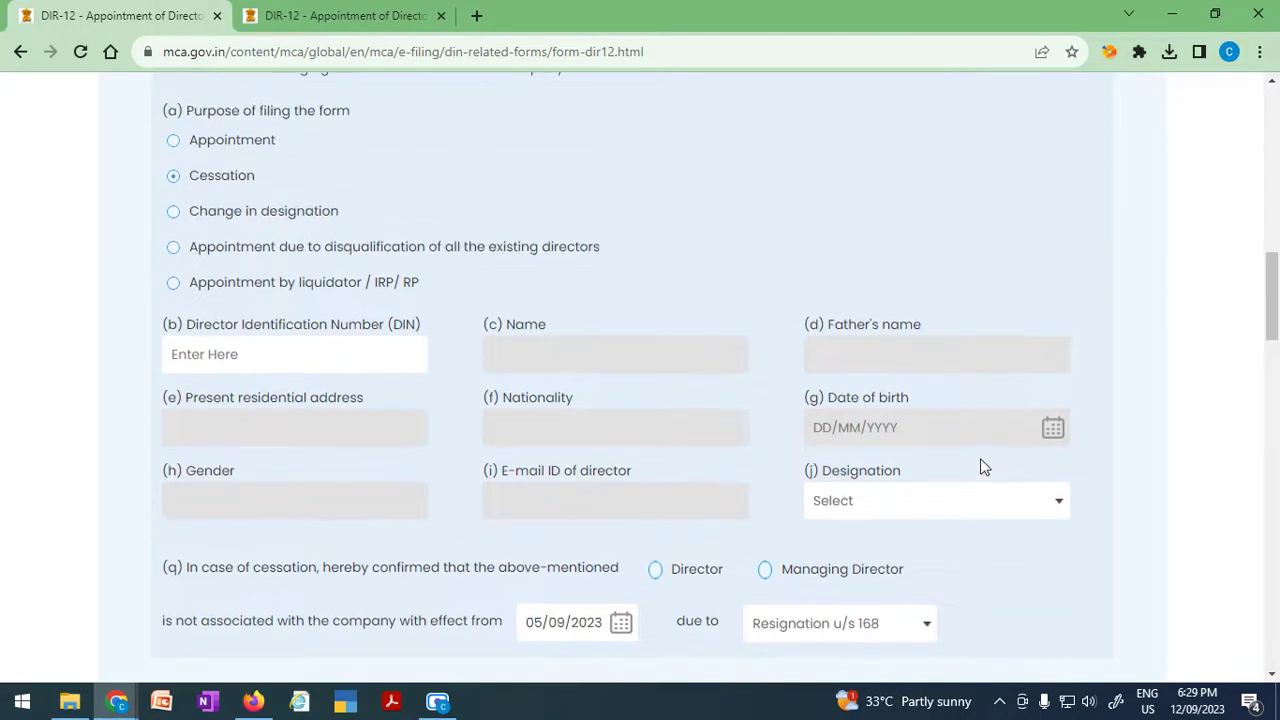
pyautogui.click(1058, 507)
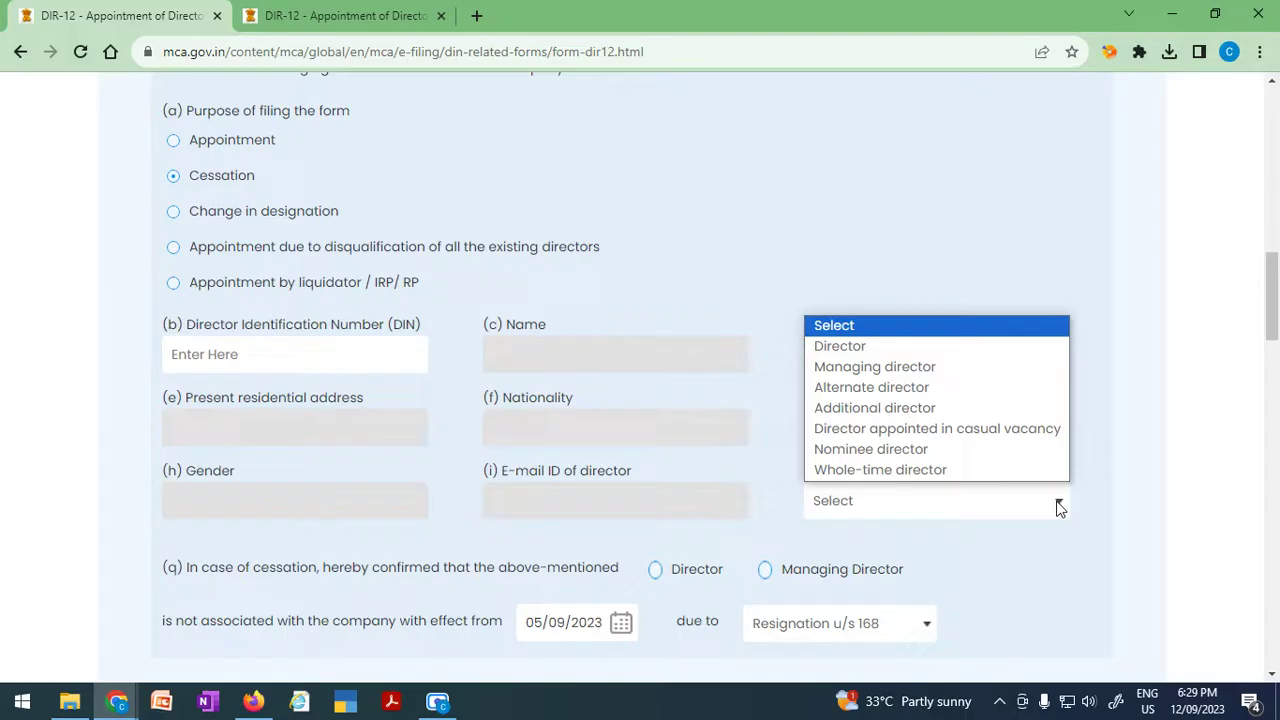
pyautogui.scroll(-1, 1004, 583)
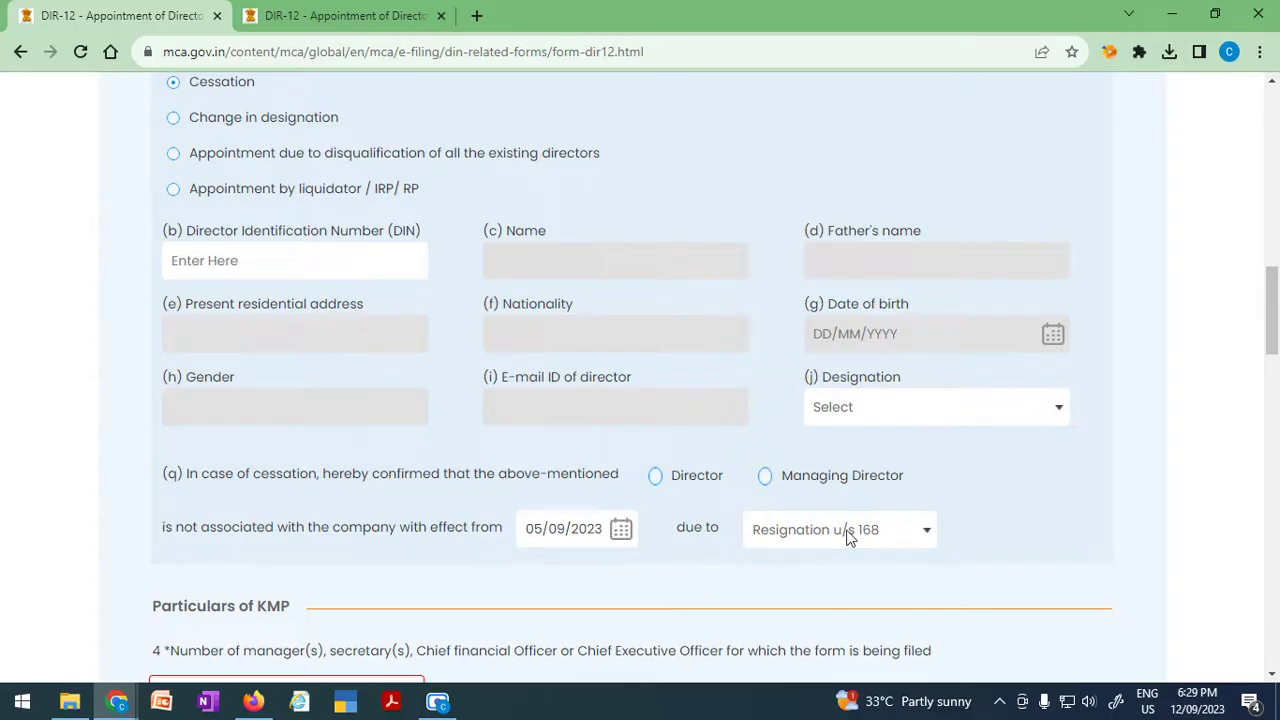
# Set the director's Designation dropdown to Director.
pyautogui.click(899, 407)
pyautogui.click(891, 458)
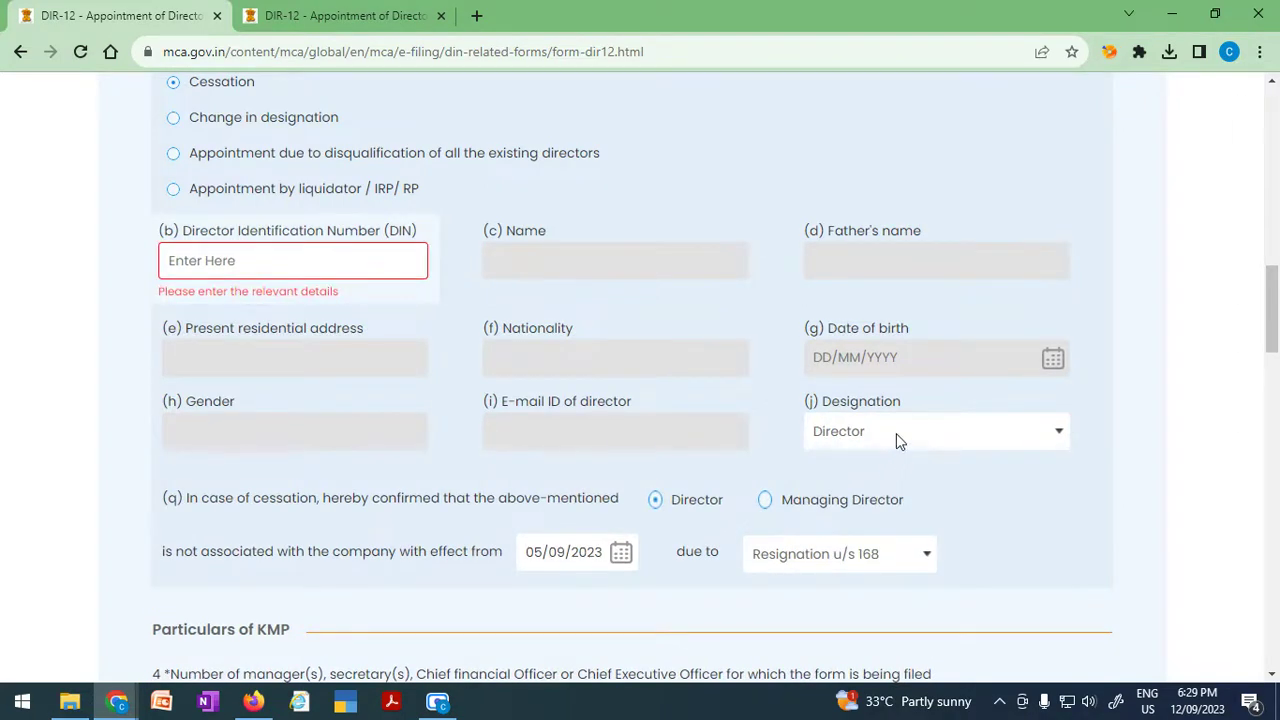
pyautogui.click(896, 433)
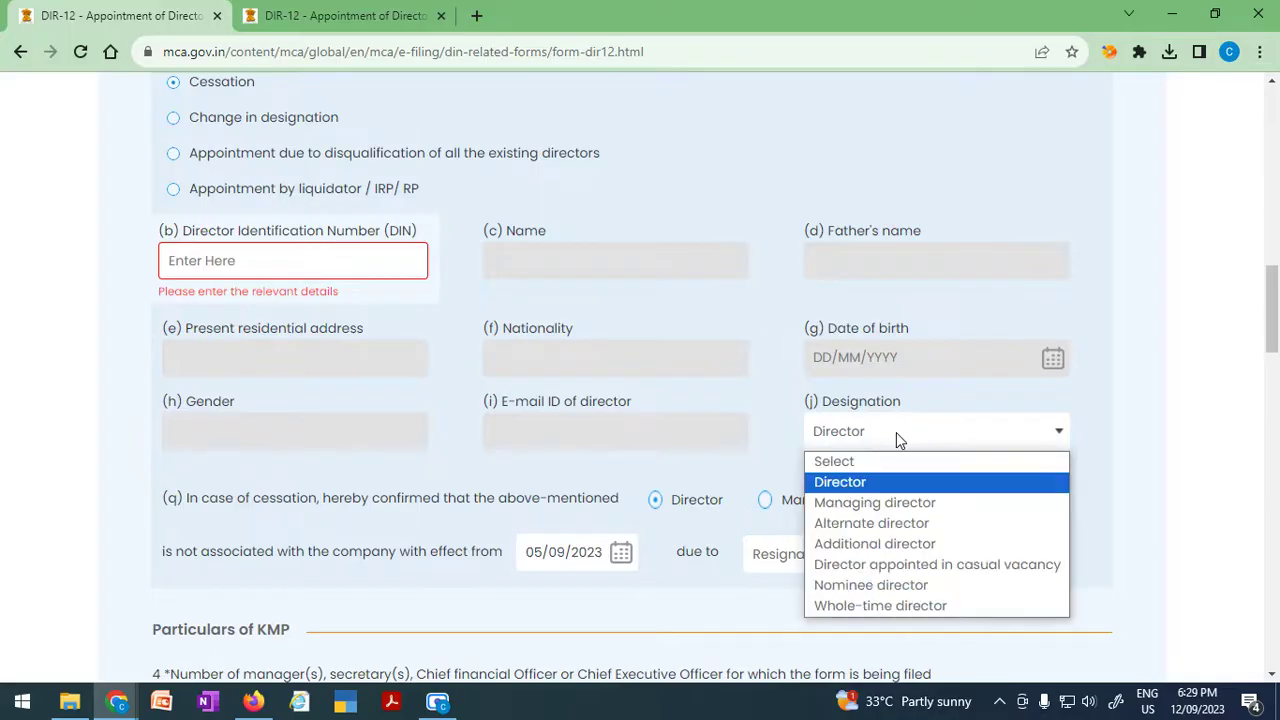
pyautogui.click(687, 525)
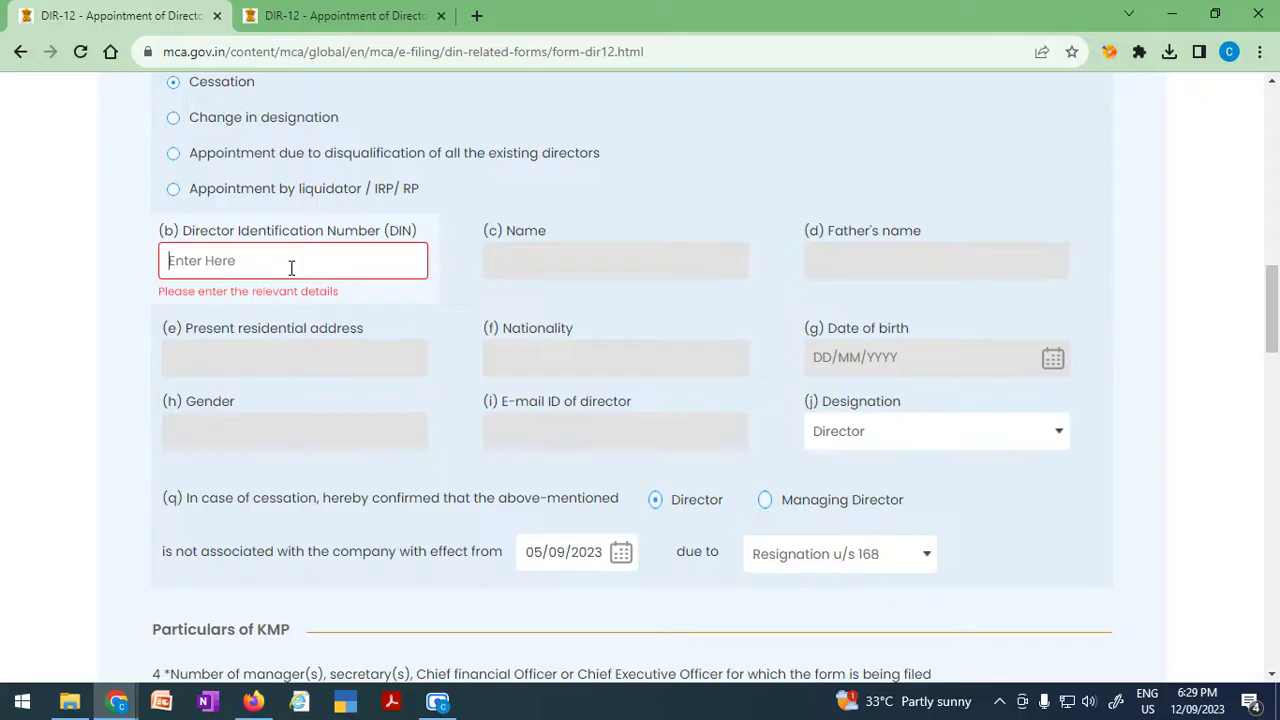
pyautogui.click(907, 433)
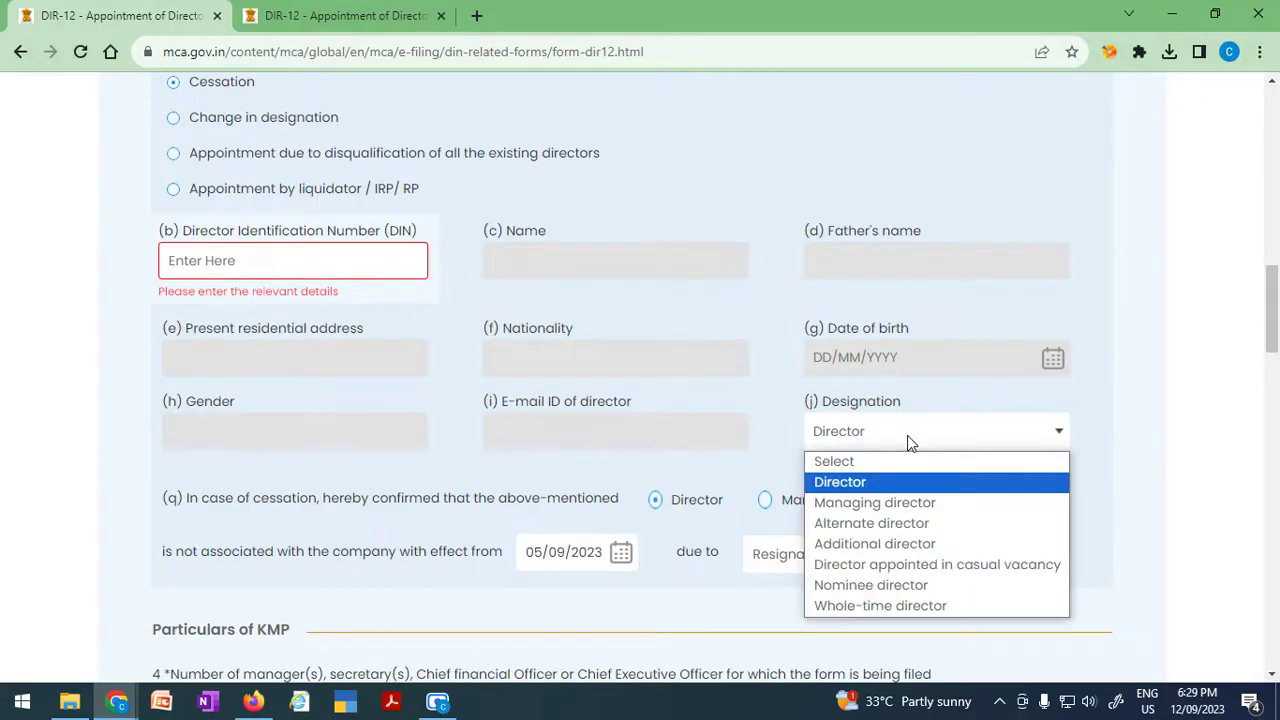
pyautogui.click(907, 435)
# Paste the DIN, then select and delete the rejected DIN so the field is empty.
pyautogui.click(304, 257)
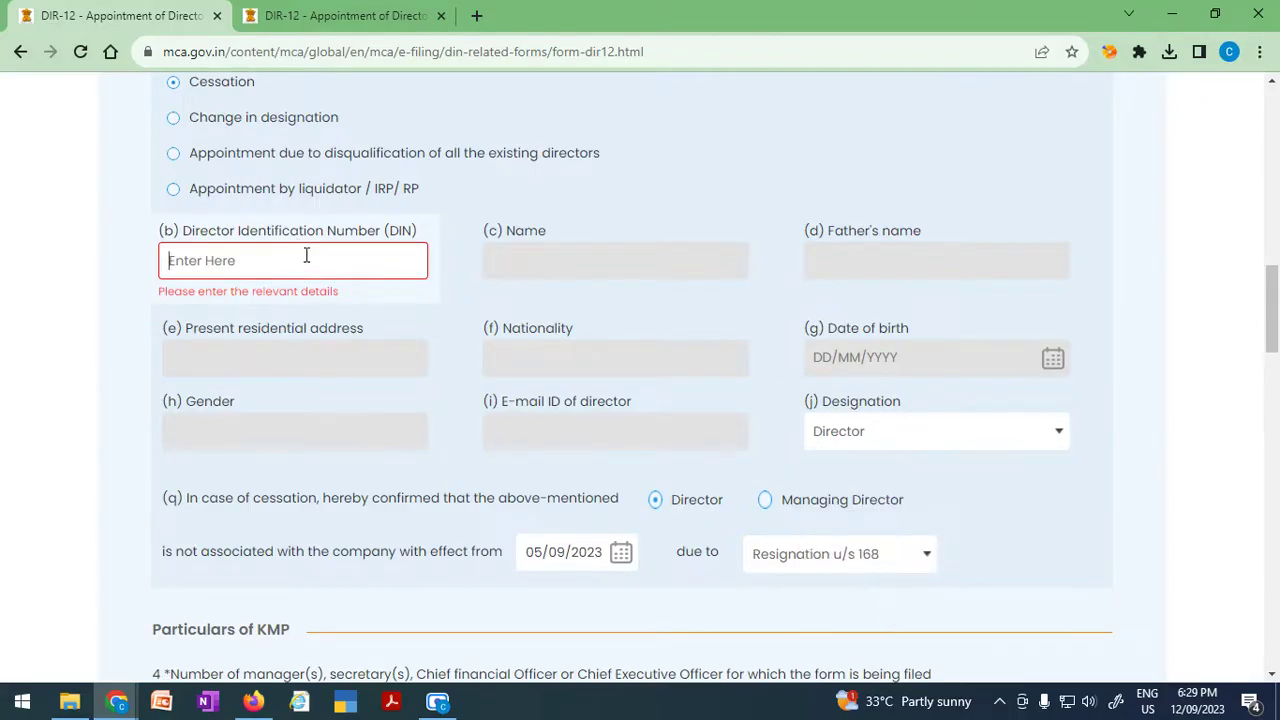
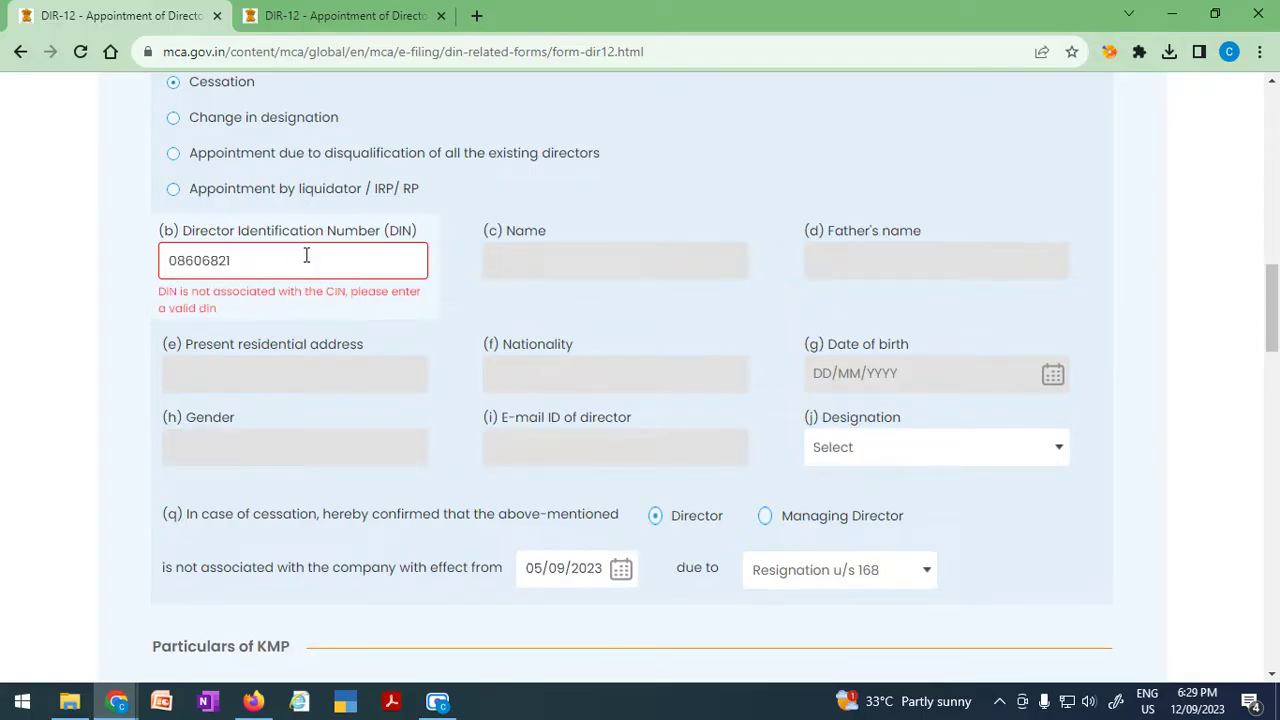
pyautogui.moveTo(270, 262); pyautogui.dragTo(143, 274)
pyautogui.hotkey('ctrl', 'c')
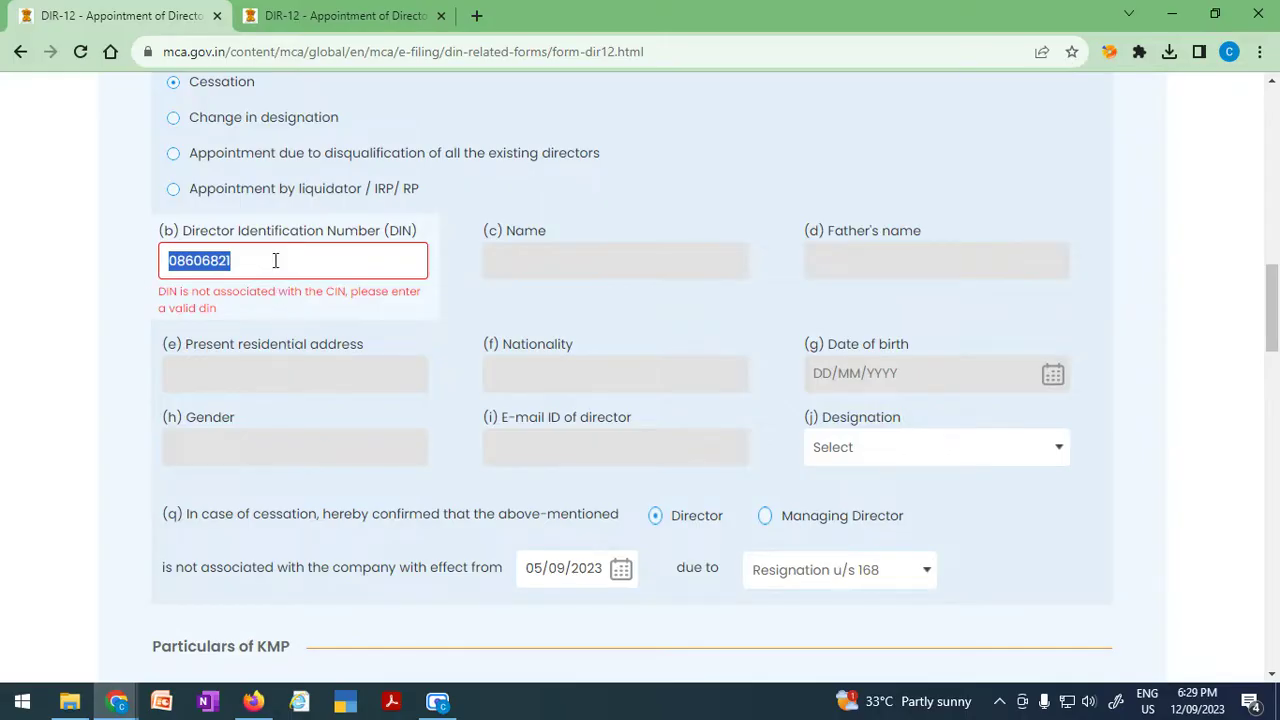
pyautogui.press('BackSpace')
pyautogui.hotkey('ctrl', 'v')
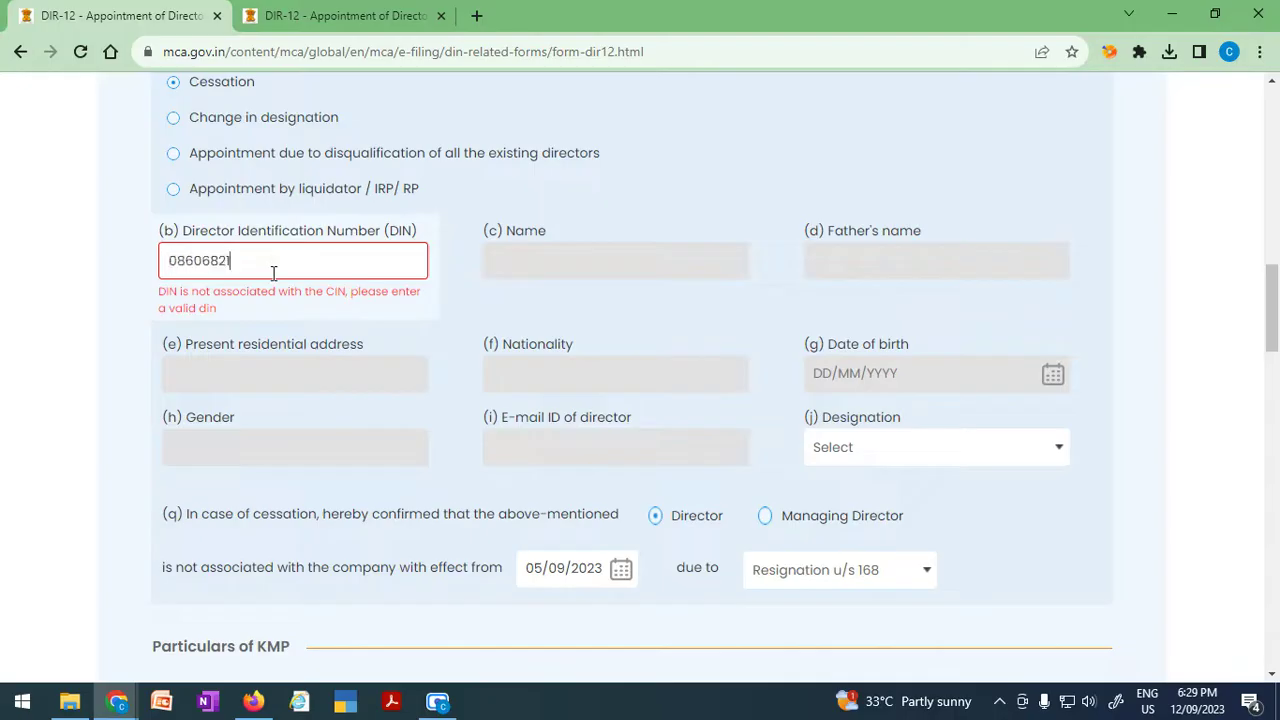
pyautogui.click(341, 332)
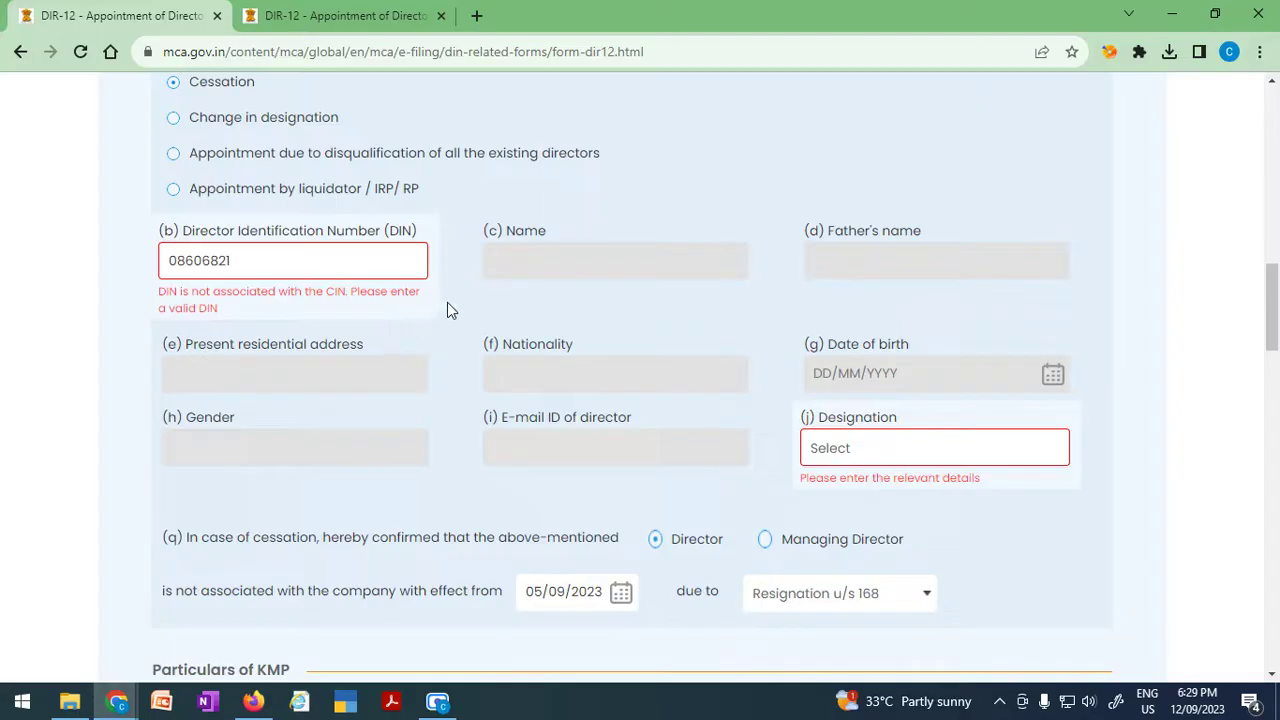
pyautogui.moveTo(309, 259); pyautogui.dragTo(164, 263)
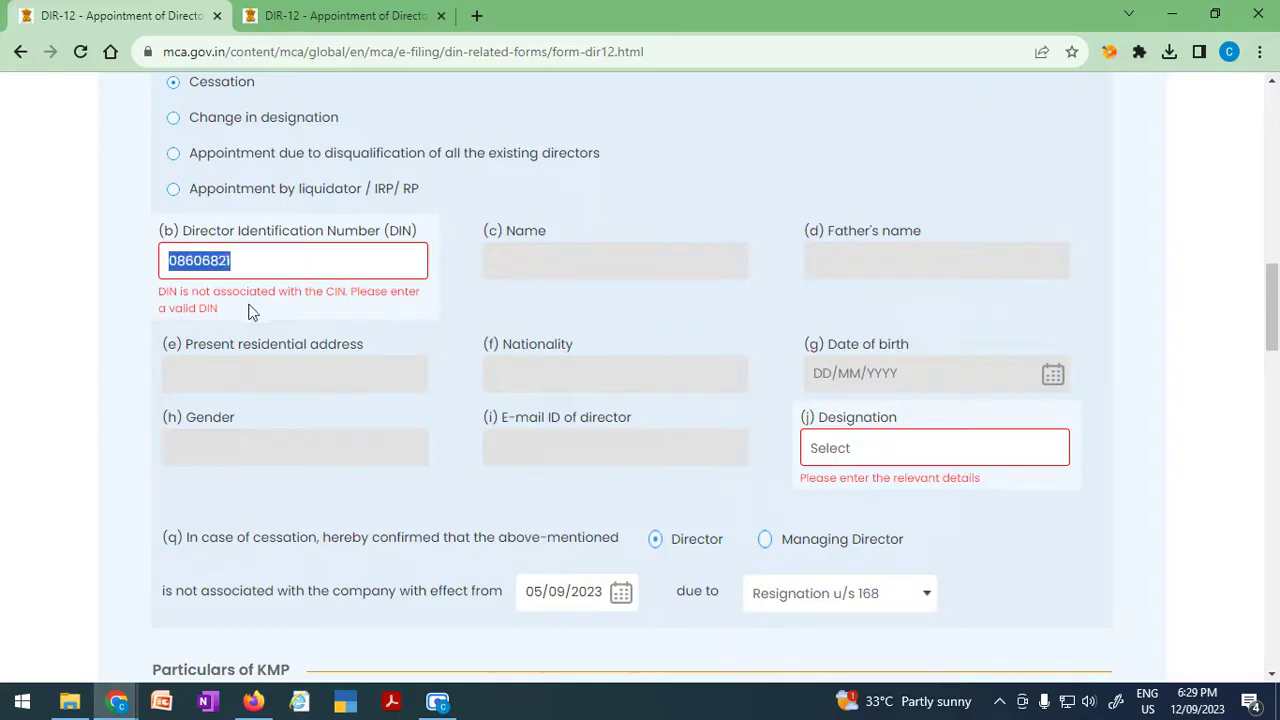
pyautogui.press('BackSpace')
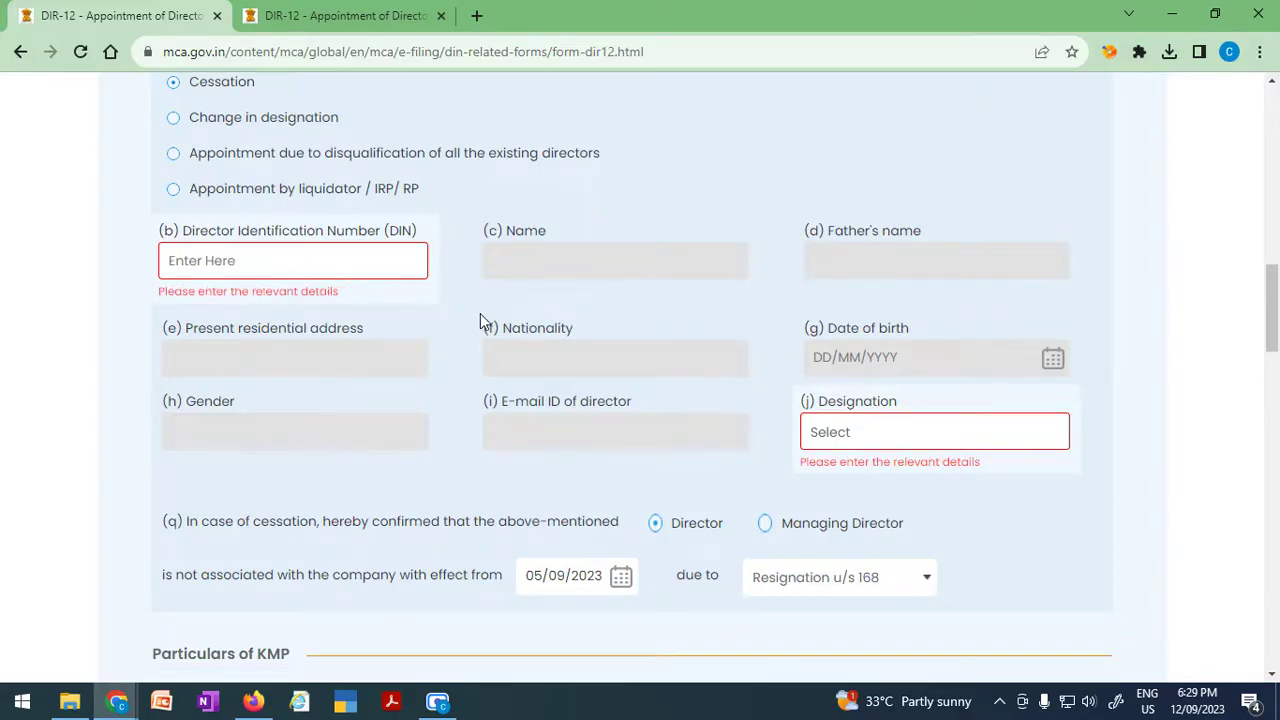
# Reselect Director as the designation after briefly choosing Managing director.
pyautogui.click(856, 442)
pyautogui.click(866, 502)
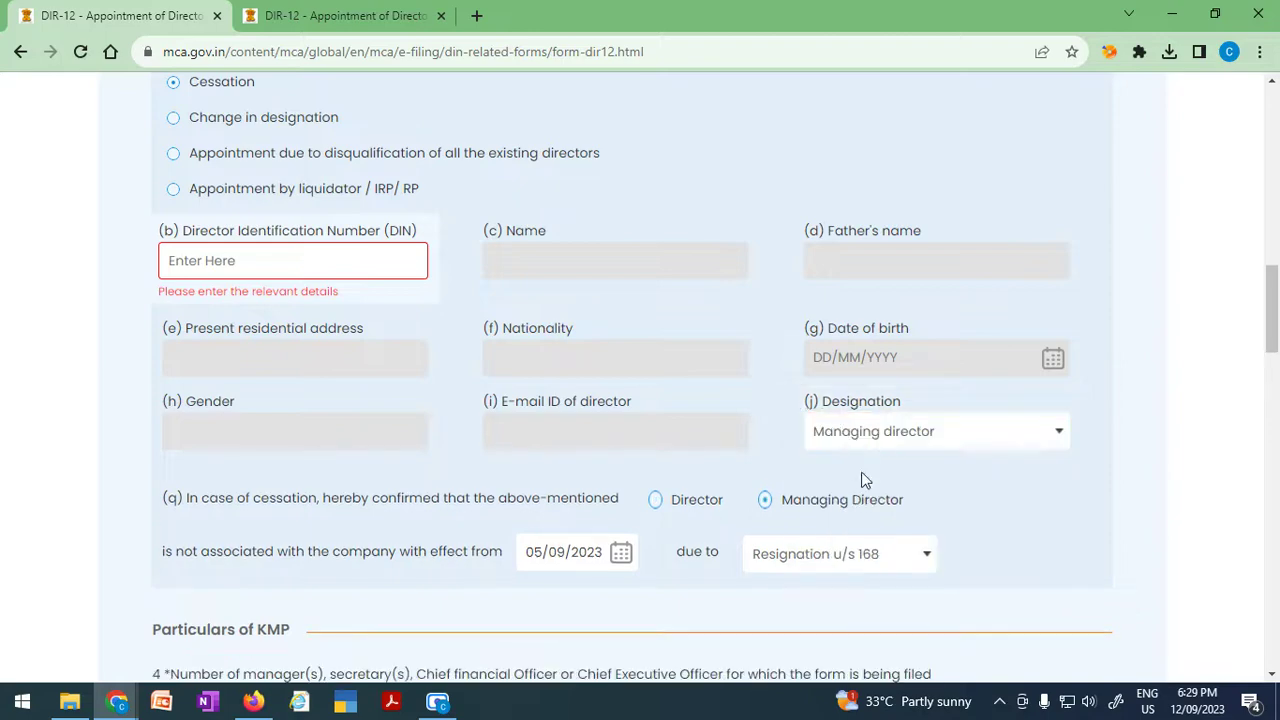
pyautogui.click(868, 444)
pyautogui.click(866, 480)
pyautogui.scroll(-3, 314, 480)
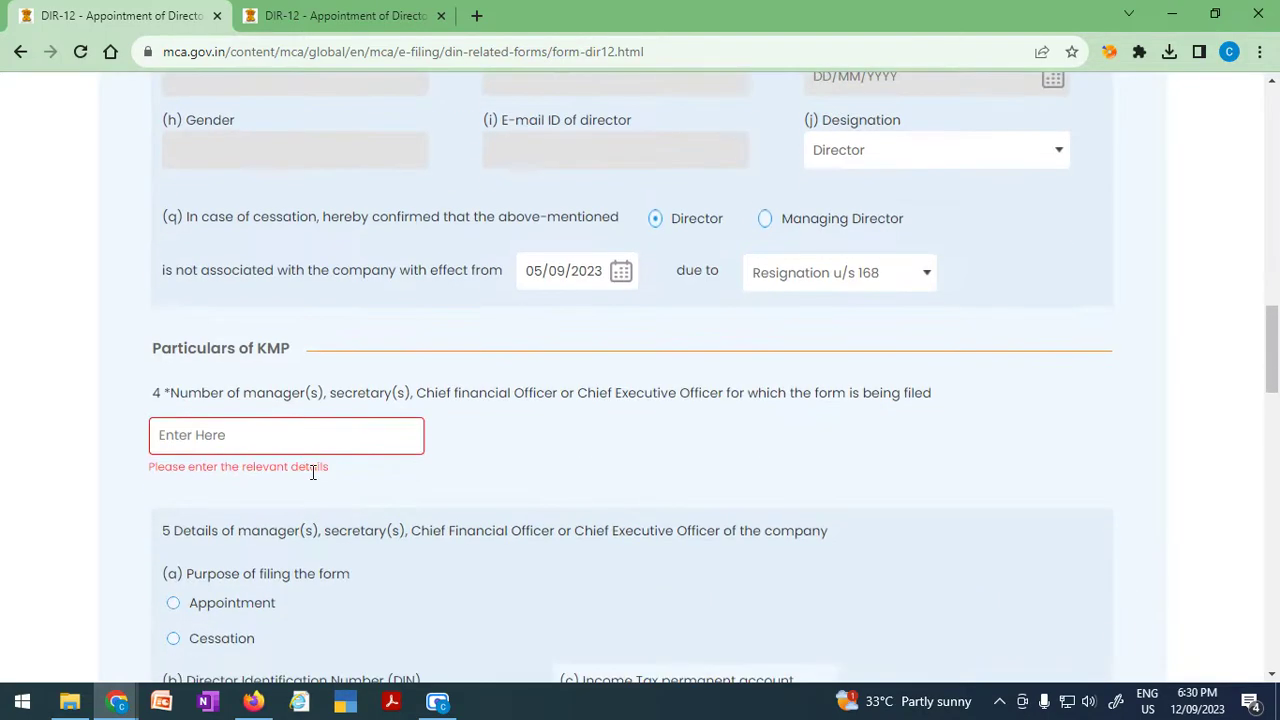
pyautogui.scroll(-3, 576, 472)
pyautogui.scroll(2, 383, 460)
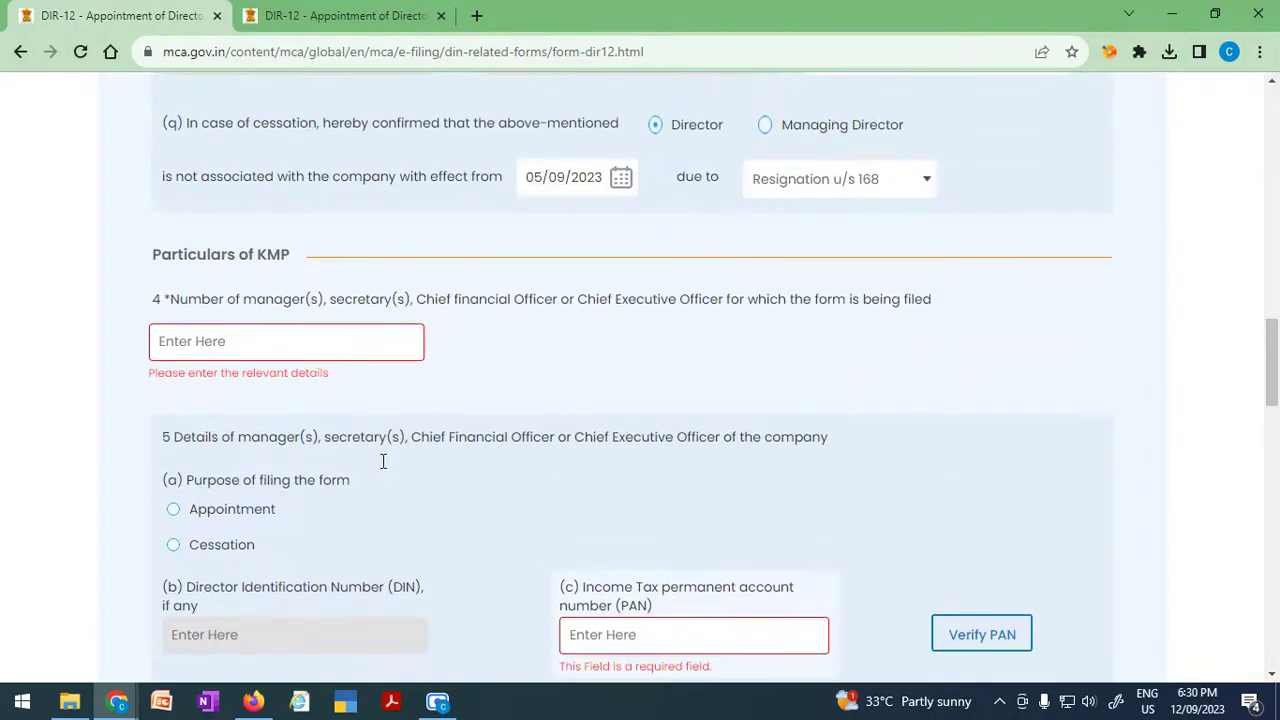
pyautogui.scroll(5, 383, 467)
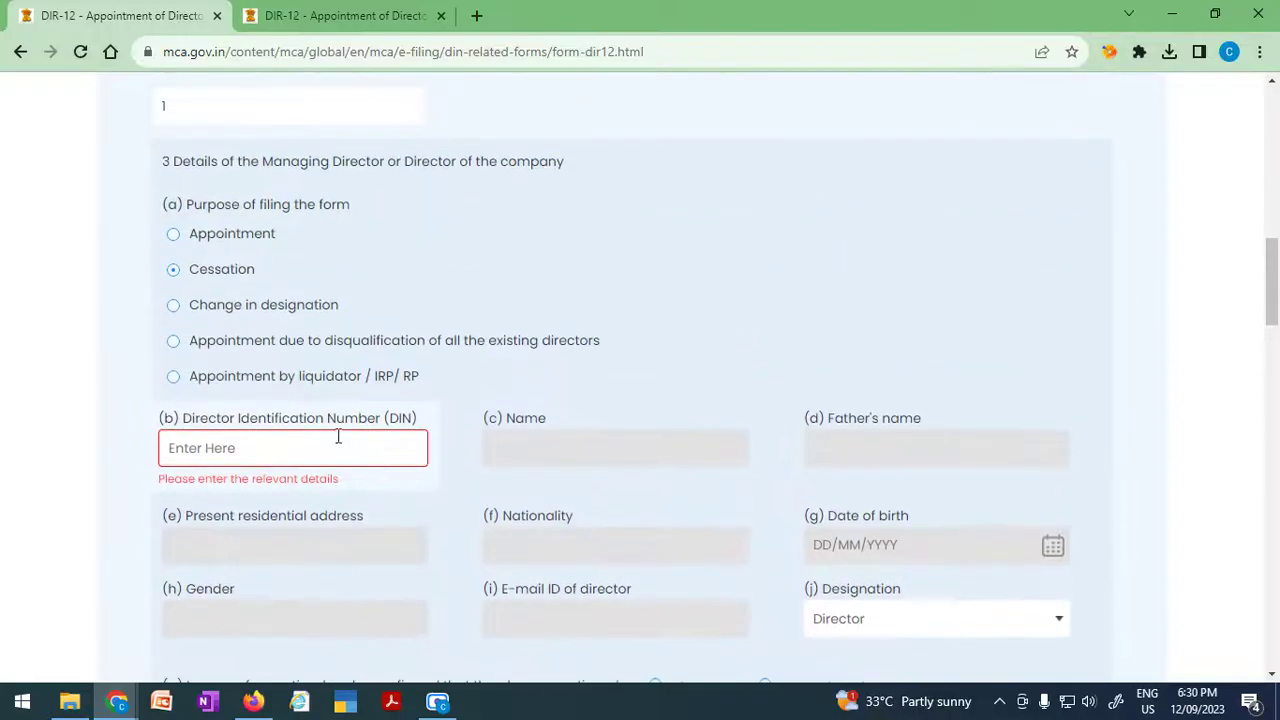
pyautogui.click(271, 308)
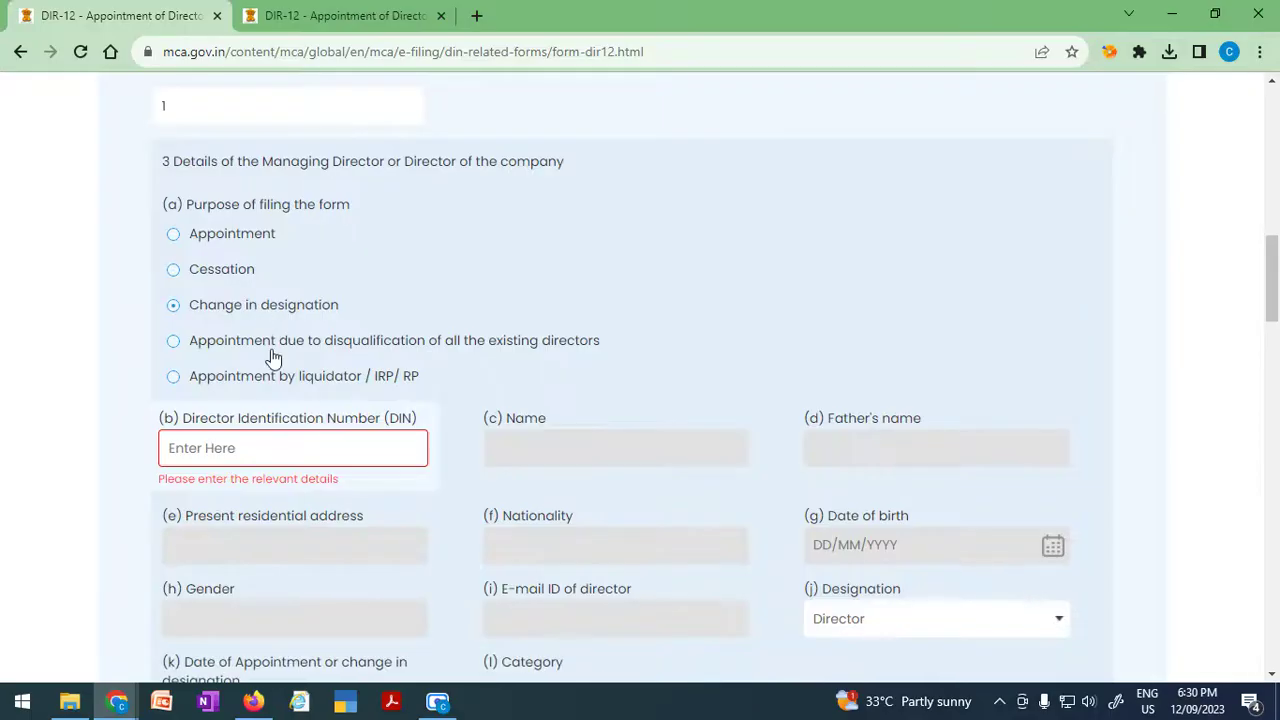
pyautogui.click(275, 345)
pyautogui.click(280, 378)
pyautogui.click(228, 272)
pyautogui.scroll(-6, 258, 468)
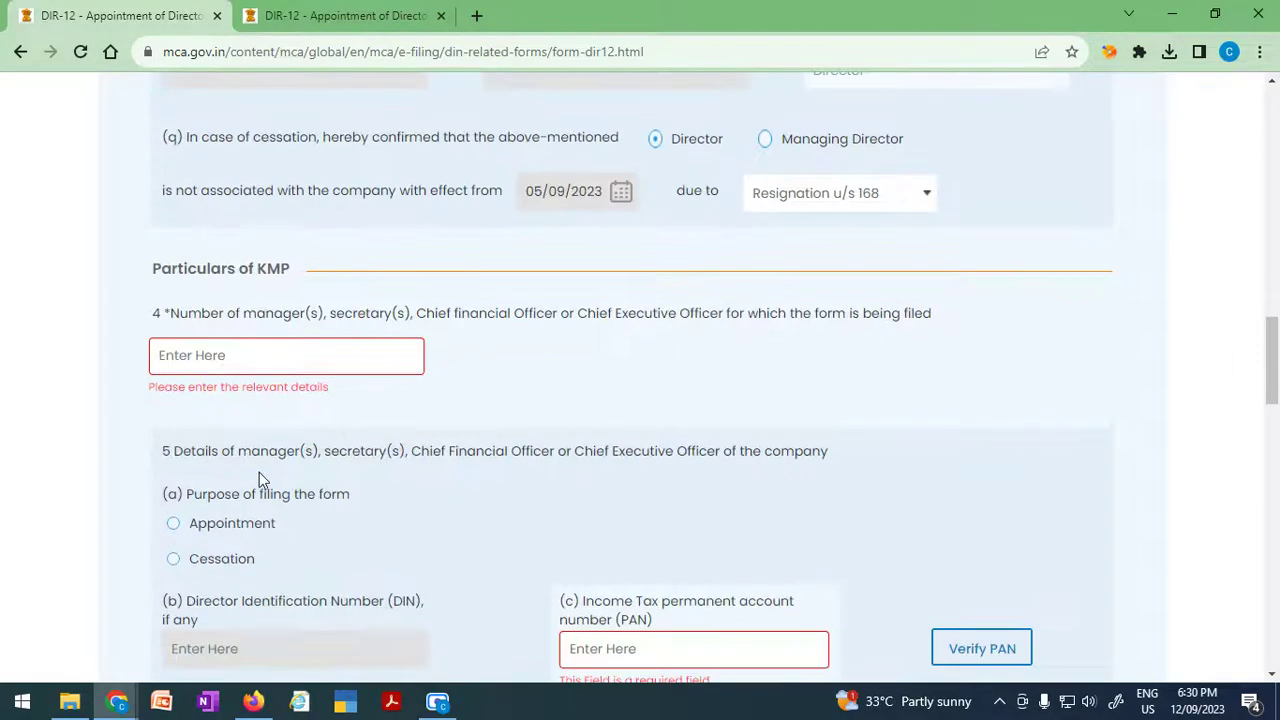
pyautogui.moveTo(226, 314); pyautogui.dragTo(384, 313)
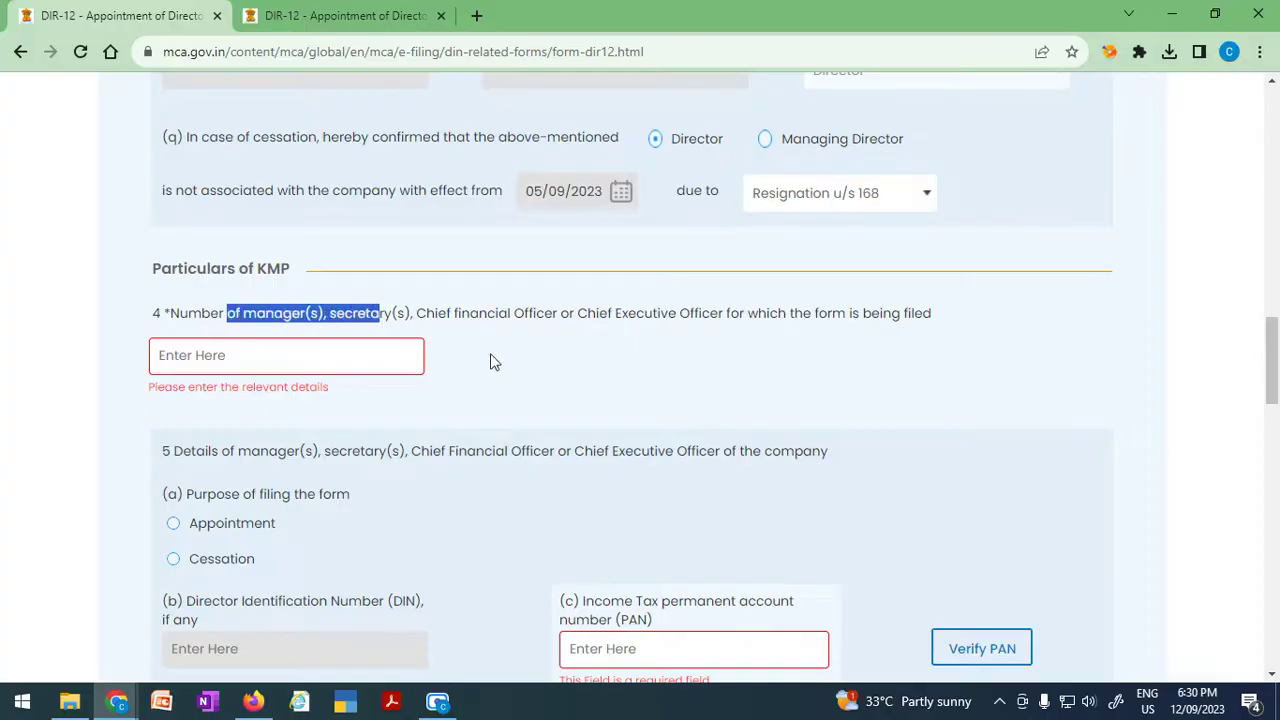
pyautogui.click(525, 360)
pyautogui.moveTo(274, 313); pyautogui.dragTo(923, 322)
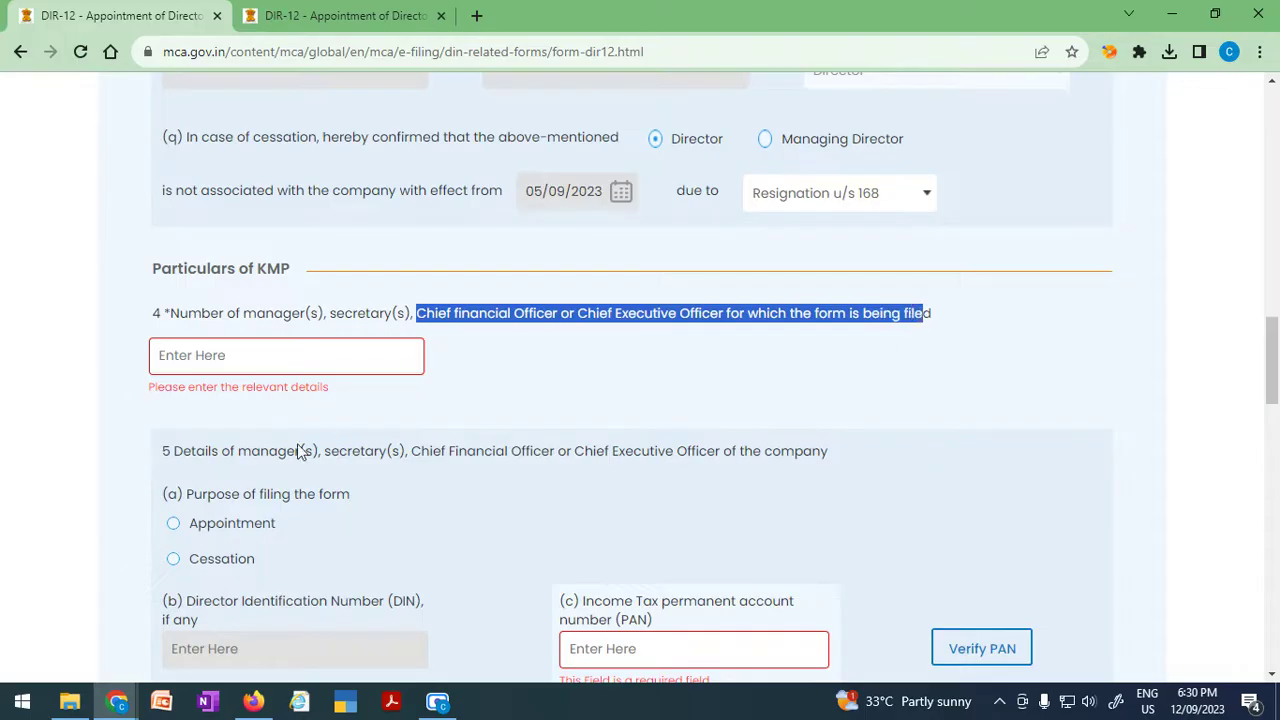
pyautogui.scroll(-1, 309, 509)
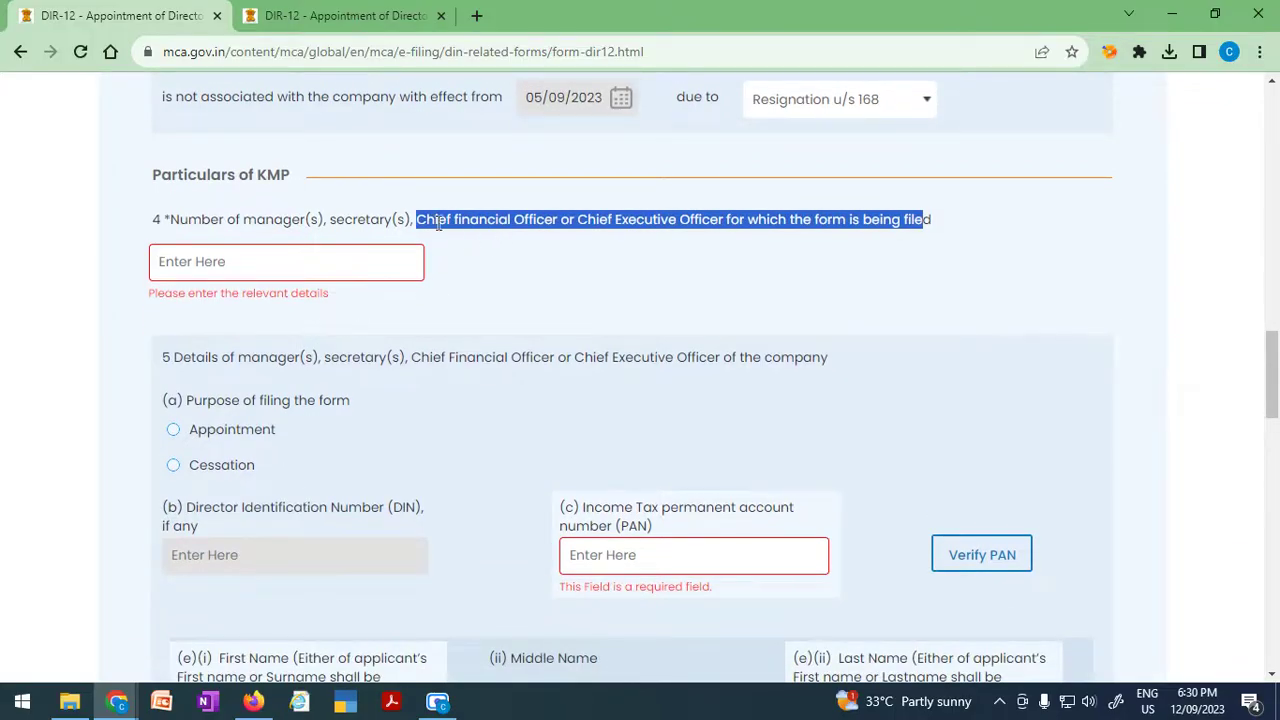
pyautogui.click(368, 218)
pyautogui.moveTo(455, 221); pyautogui.dragTo(769, 228)
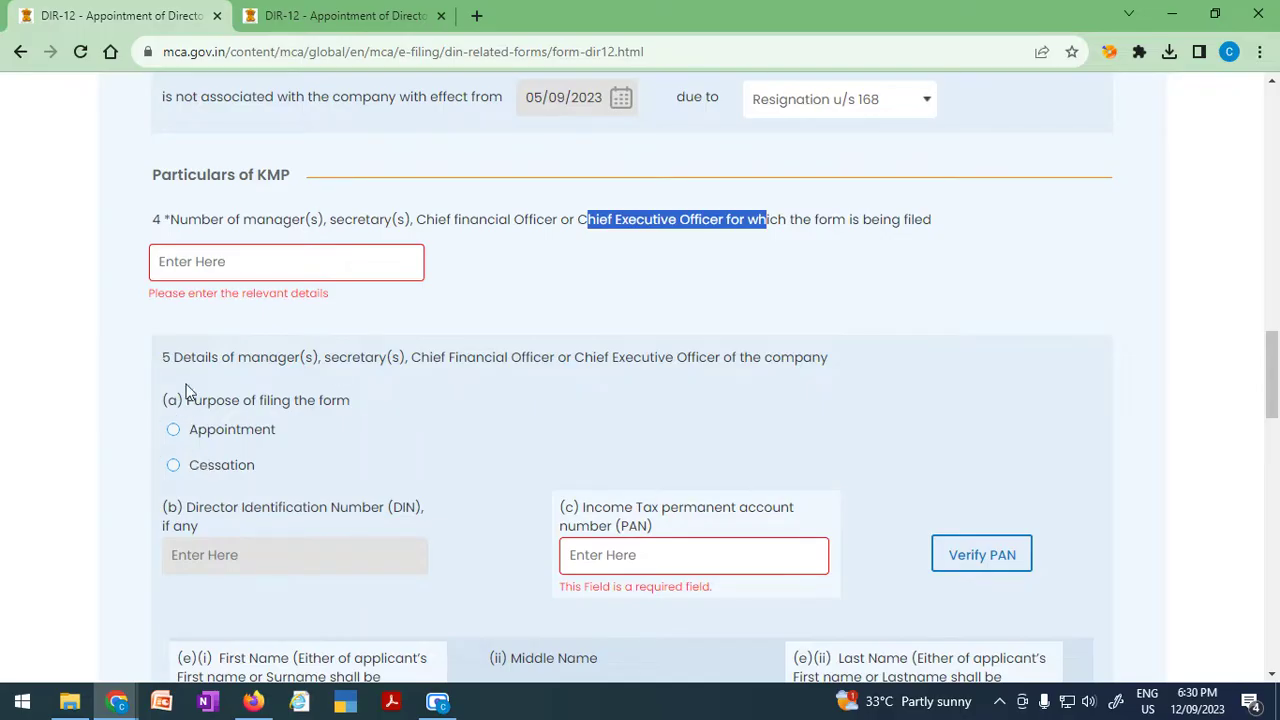
# Enter 1 as the number of KMP being filed.
pyautogui.click(222, 263)
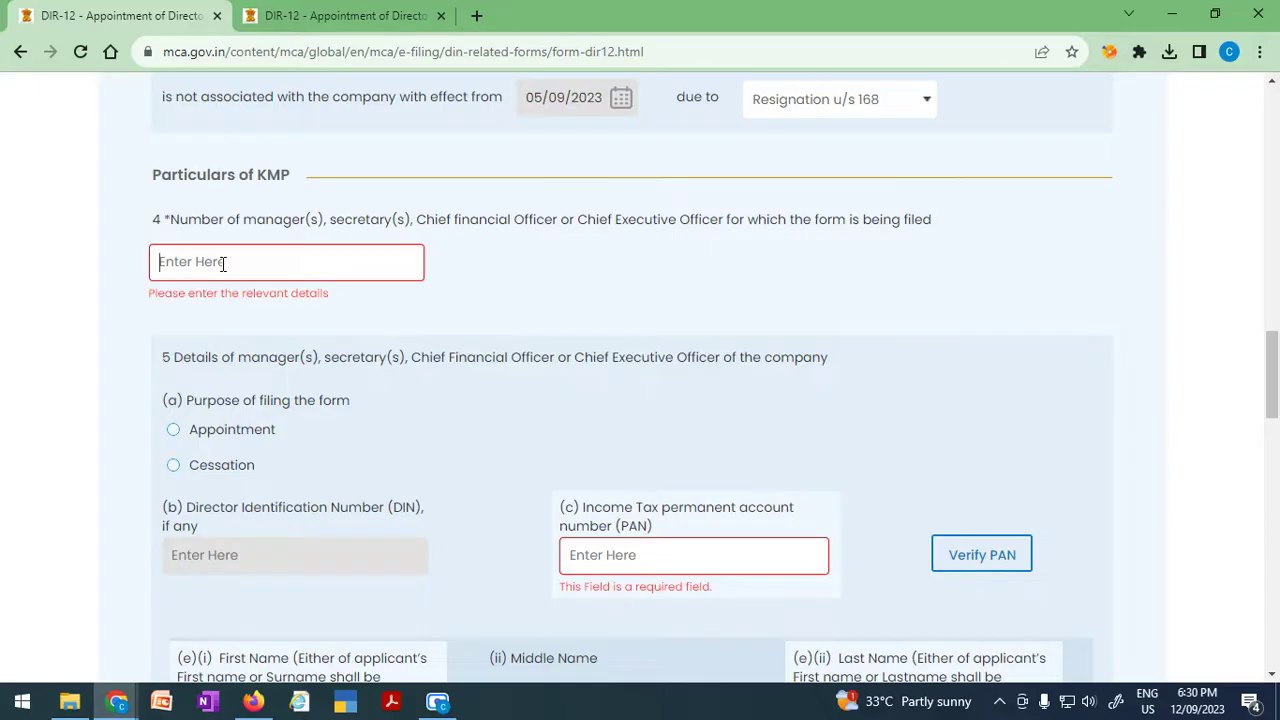
pyautogui.write('1')
pyautogui.moveTo(179, 259); pyautogui.dragTo(146, 263)
pyautogui.click(550, 284)
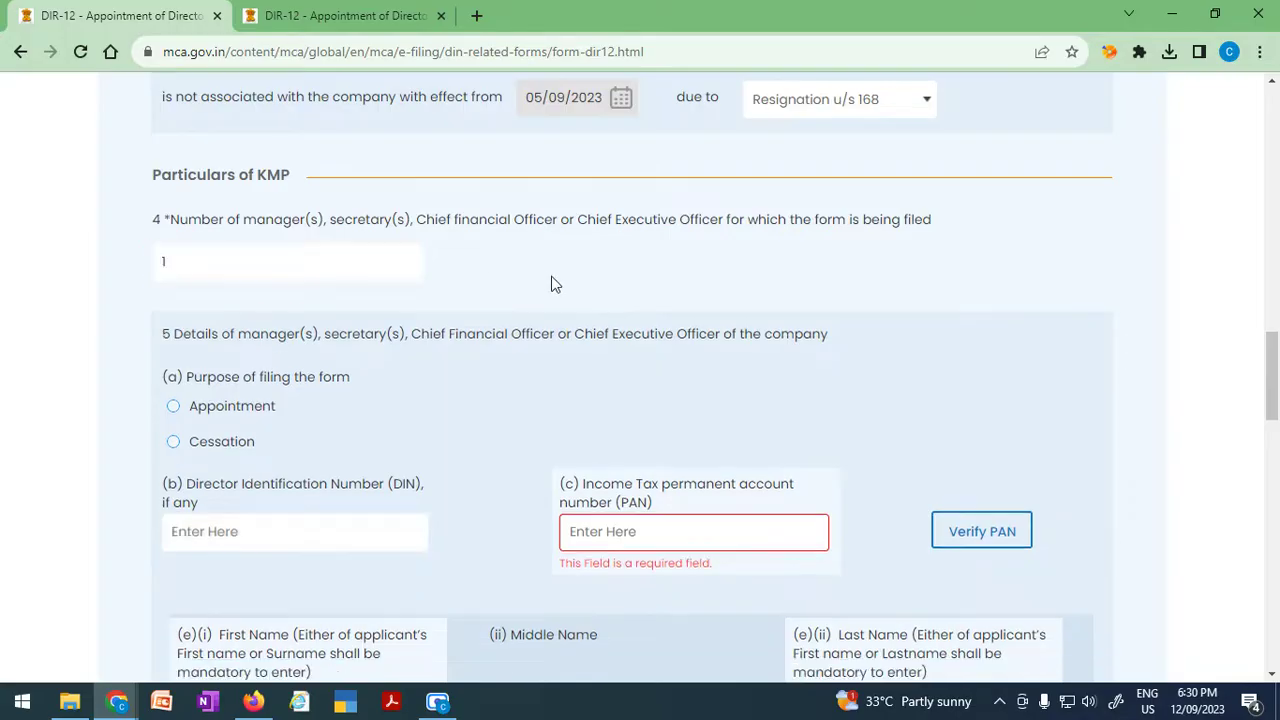
pyautogui.scroll(-5, 495, 507)
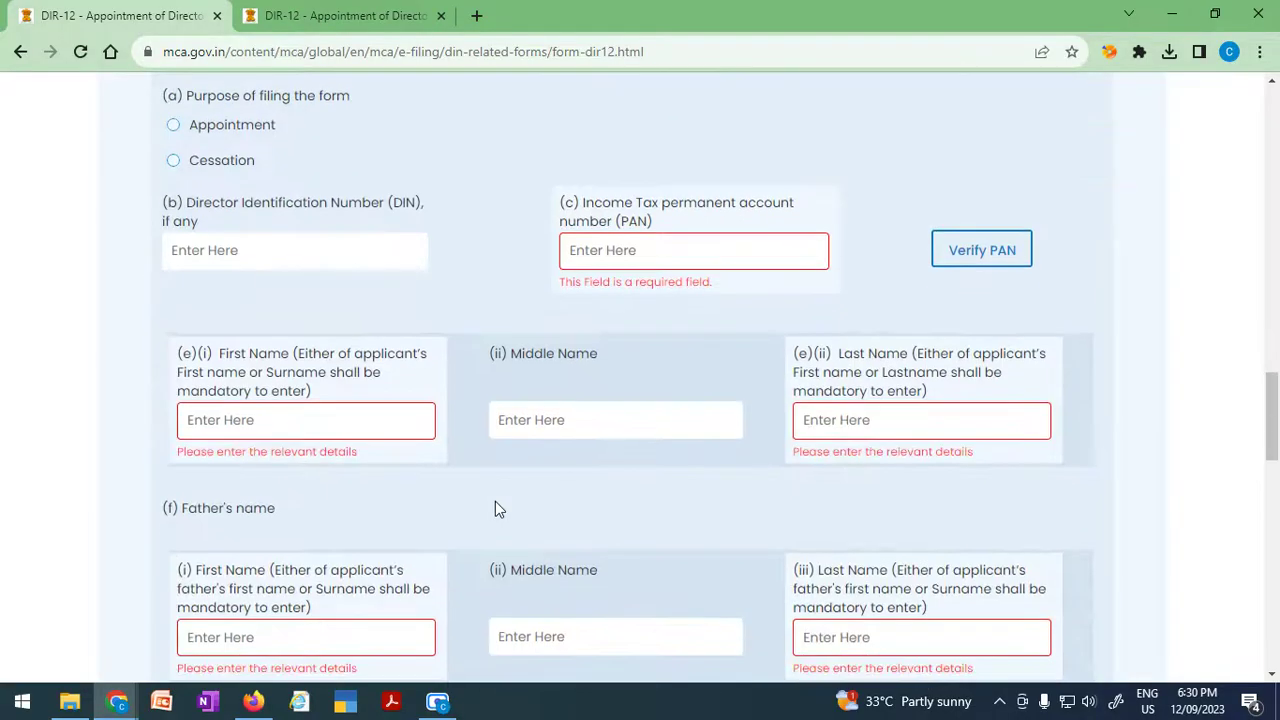
pyautogui.scroll(-6, 495, 507)
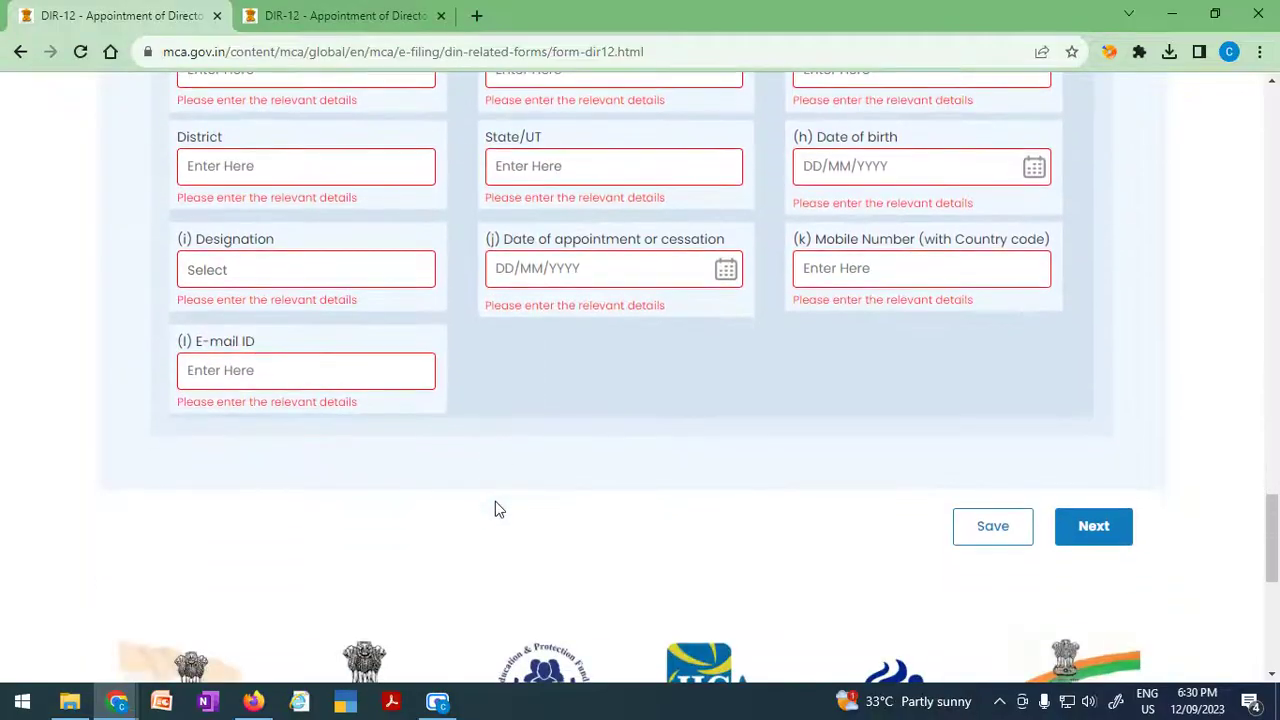
pyautogui.scroll(4, 495, 507)
pyautogui.scroll(7, 495, 501)
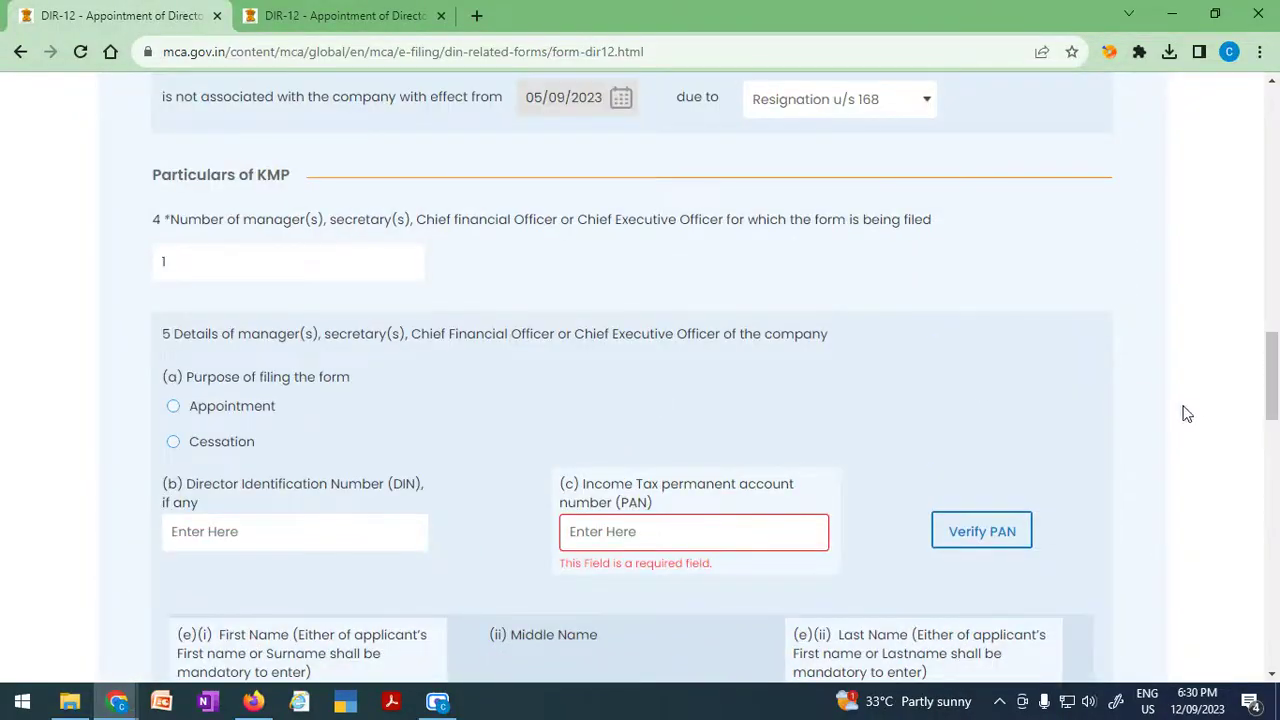
# Change the KMP count to 2, then revert it to 1.
pyautogui.moveTo(228, 260); pyautogui.dragTo(3, 270)
pyautogui.write('2')
pyautogui.moveTo(1275, 343); pyautogui.dragTo(1275, 479)
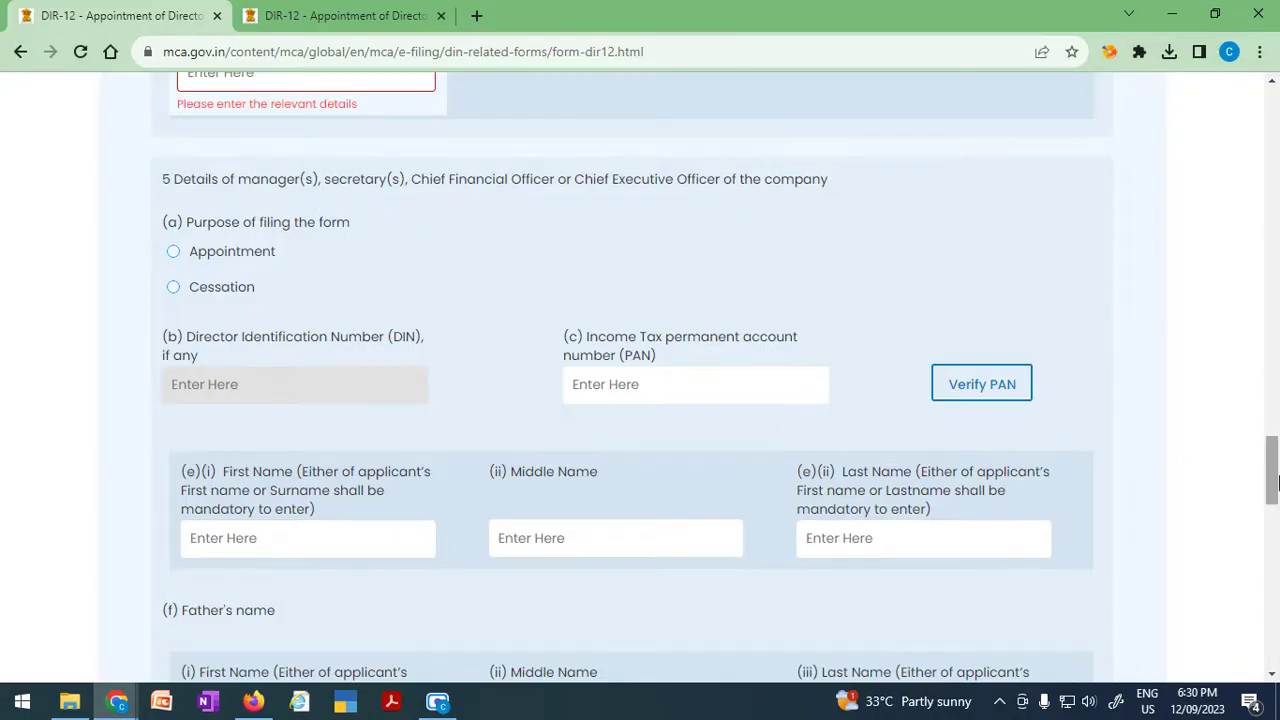
pyautogui.moveTo(1268, 466); pyautogui.dragTo(1275, 370)
pyautogui.scroll(5, 362, 410)
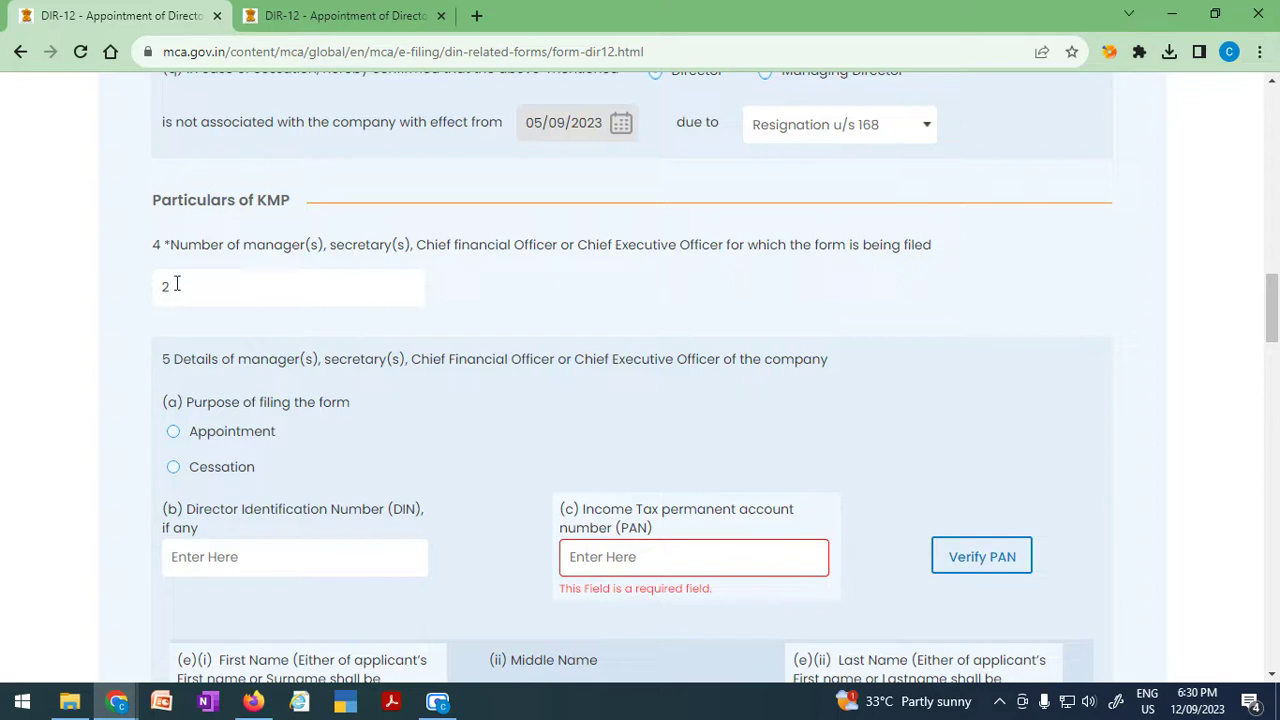
pyautogui.moveTo(176, 284); pyautogui.dragTo(135, 275)
pyautogui.write('1')
pyautogui.scroll(-1, 617, 323)
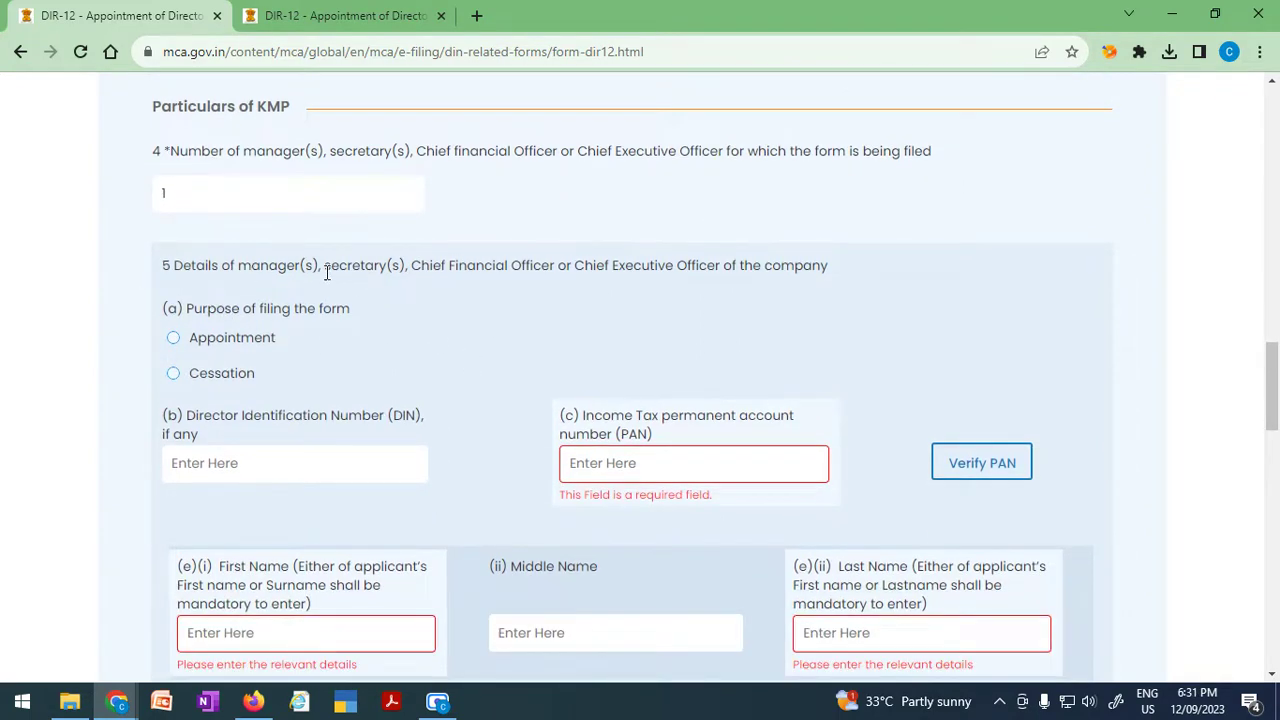
pyautogui.scroll(-1, 366, 520)
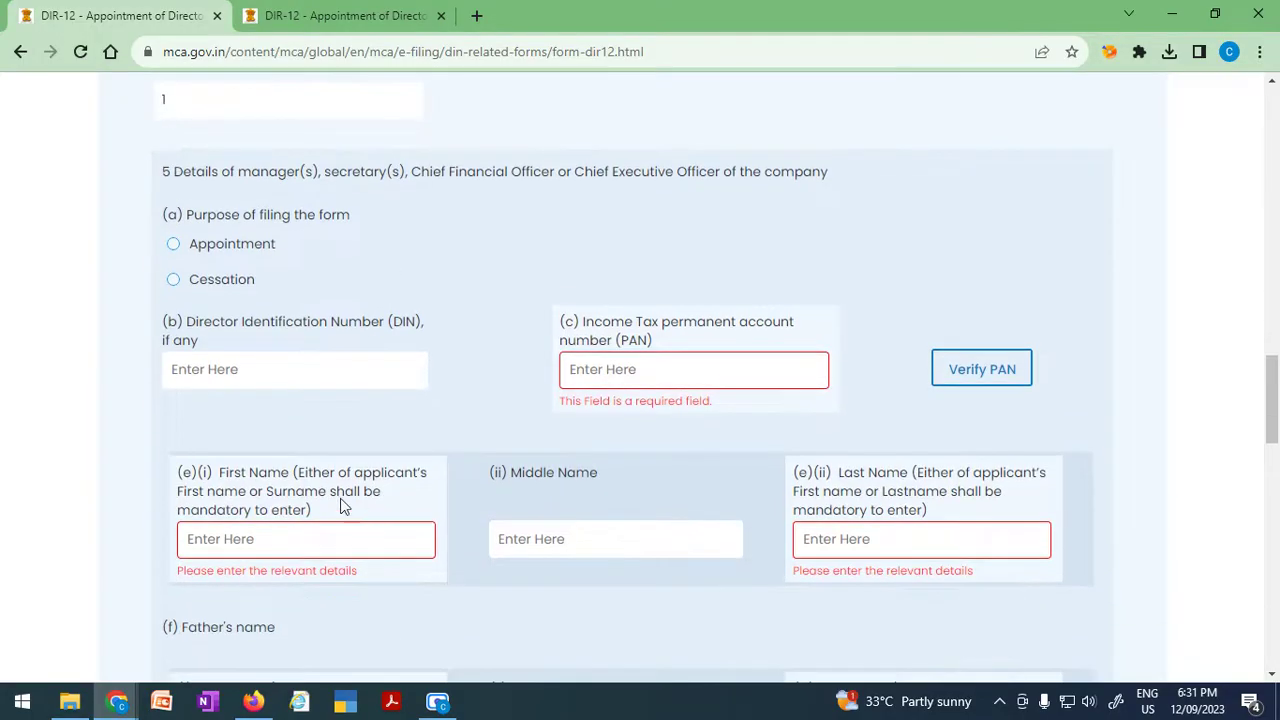
# Choose Appointment as the KMP purpose under item 5(a) and review the new details block.
pyautogui.click(176, 250)
pyautogui.click(264, 374)
pyautogui.scroll(-1, 655, 478)
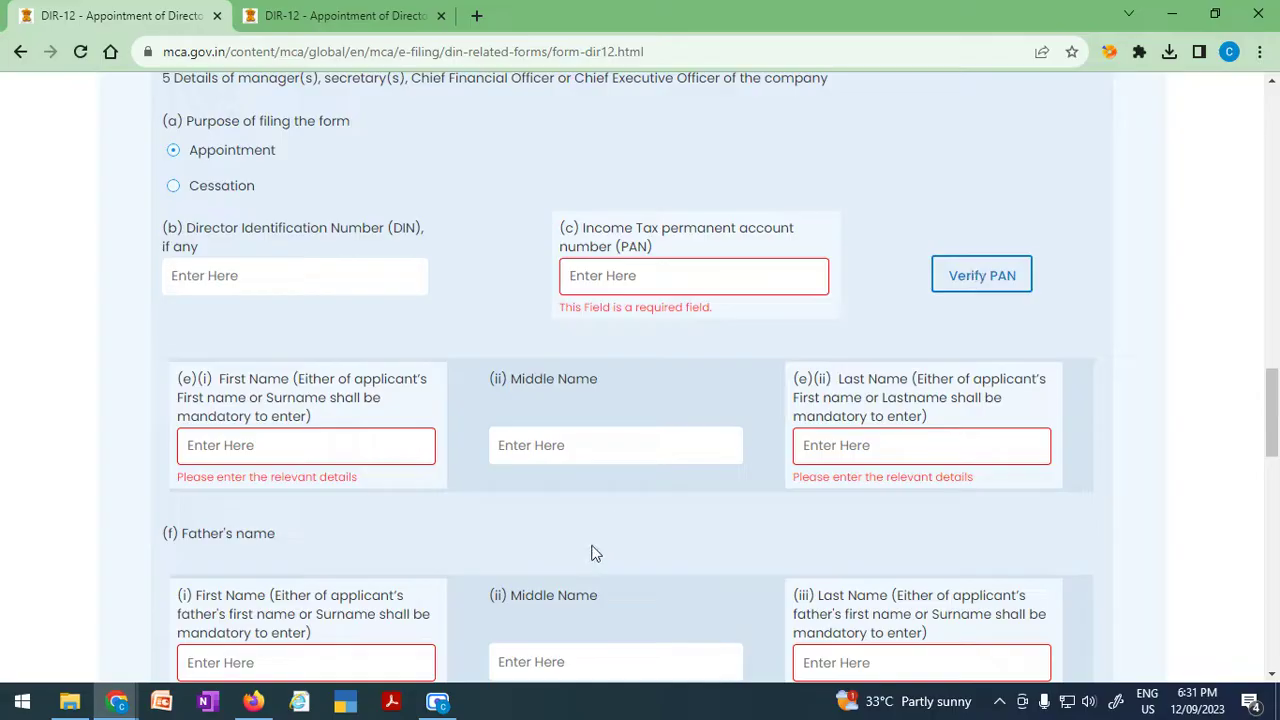
pyautogui.scroll(-1, 591, 553)
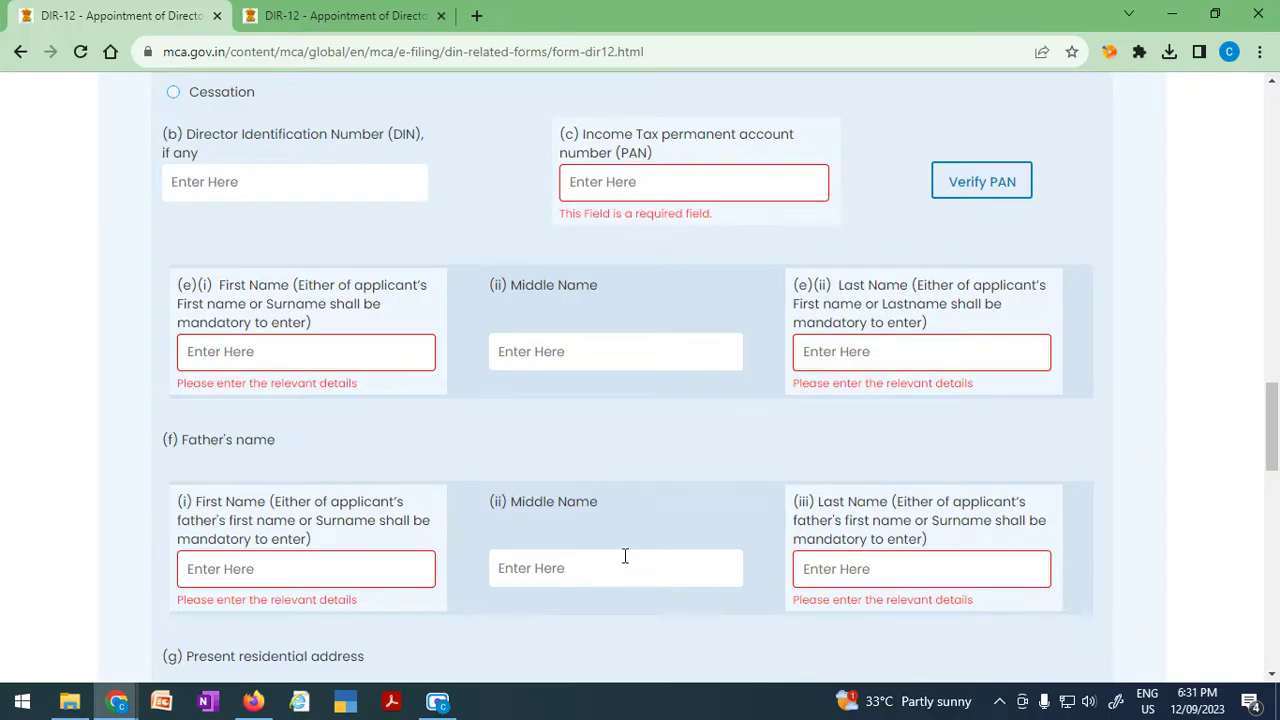
pyautogui.scroll(-2, 624, 556)
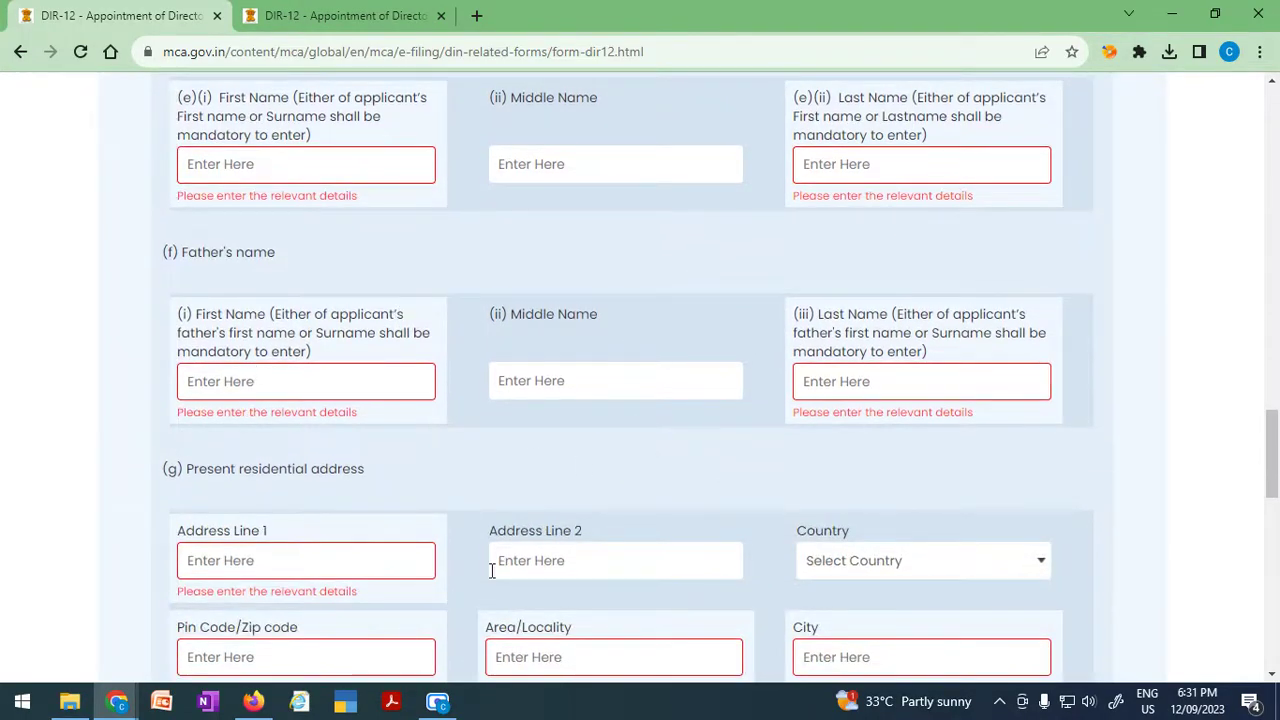
pyautogui.scroll(-3, 465, 526)
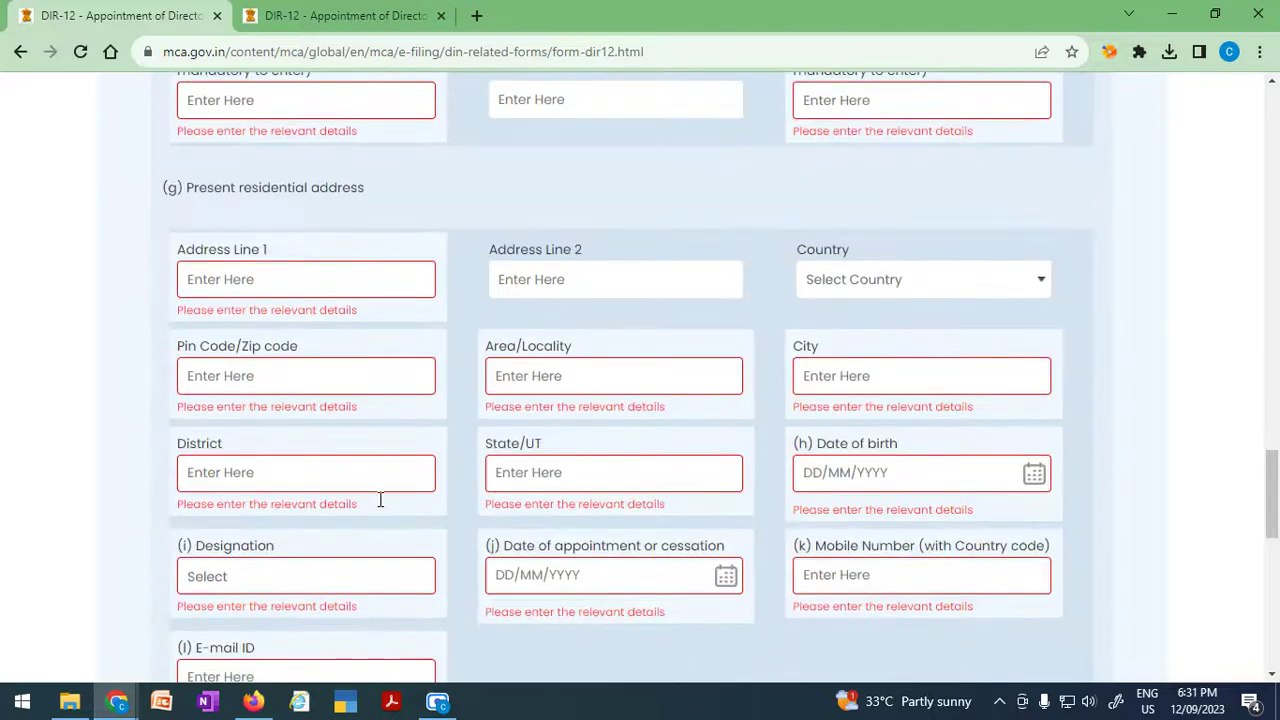
pyautogui.scroll(-2, 568, 498)
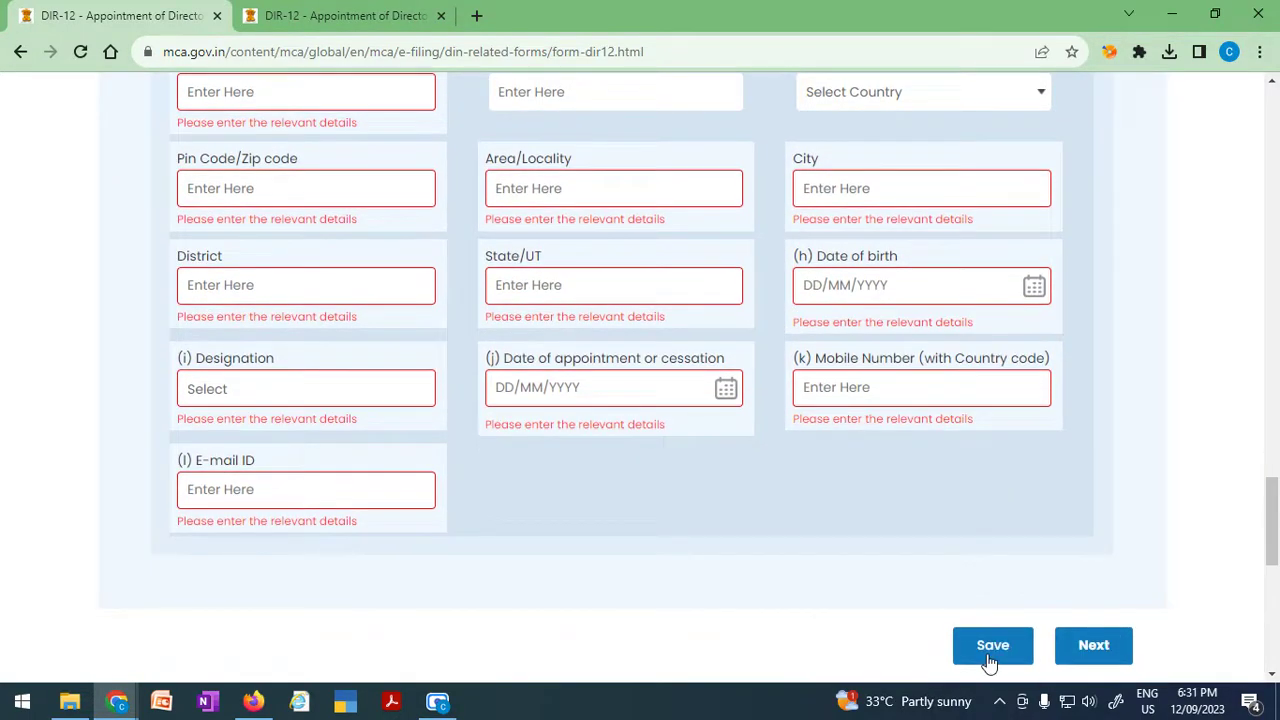
pyautogui.scroll(10, 408, 625)
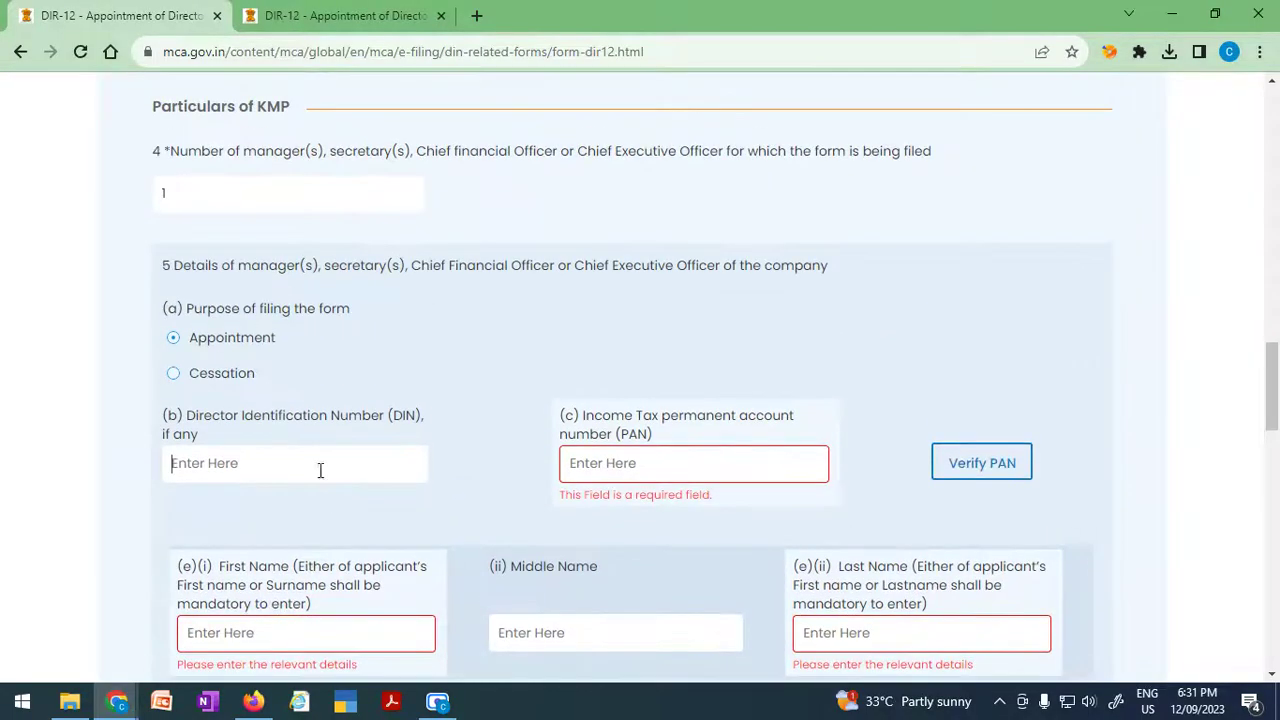
# Select Cessation for the KMP block and scroll through section 5 to check its fields.
pyautogui.click(222, 374)
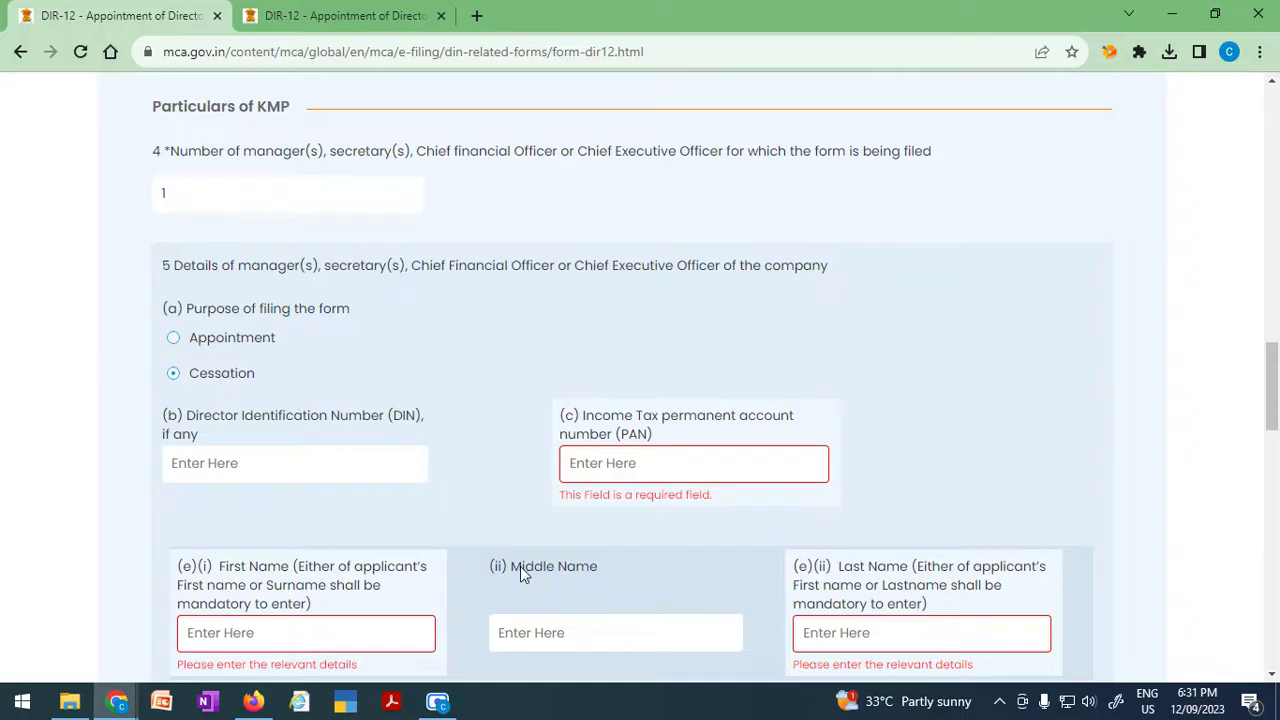
pyautogui.scroll(-2, 520, 566)
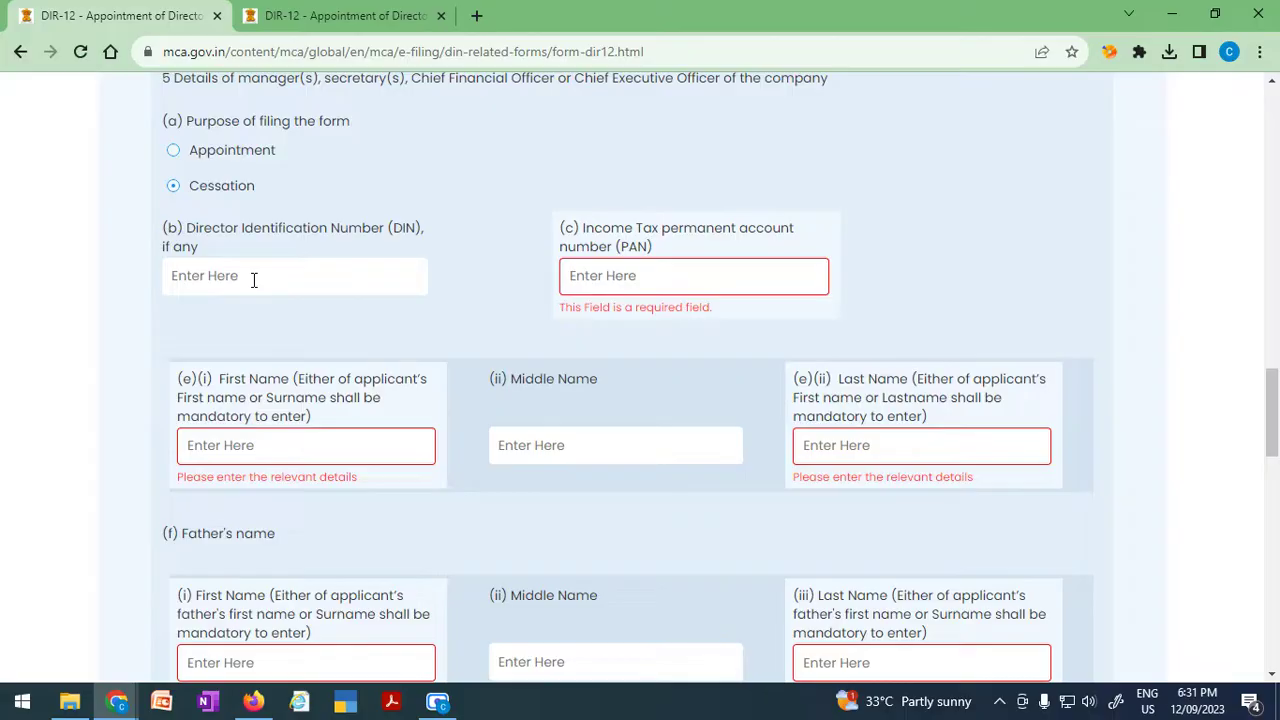
pyautogui.scroll(-2, 615, 461)
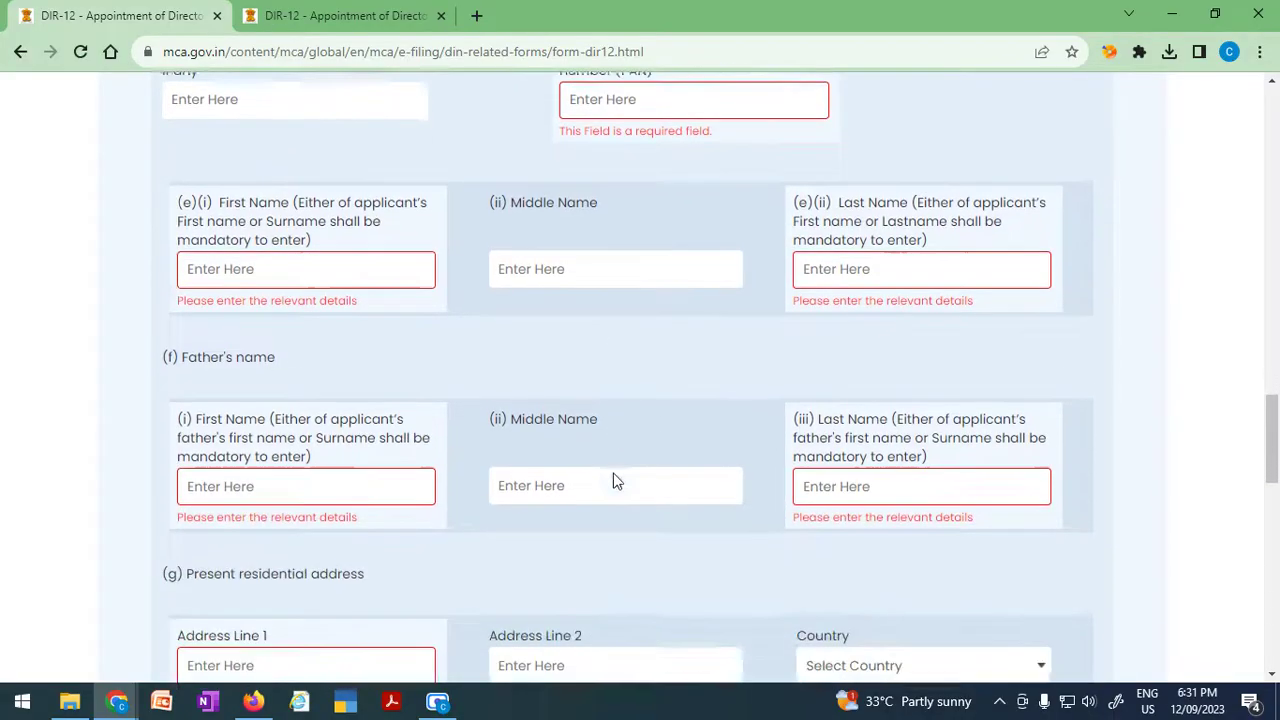
pyautogui.scroll(-3, 510, 650)
pyautogui.scroll(-1, 513, 652)
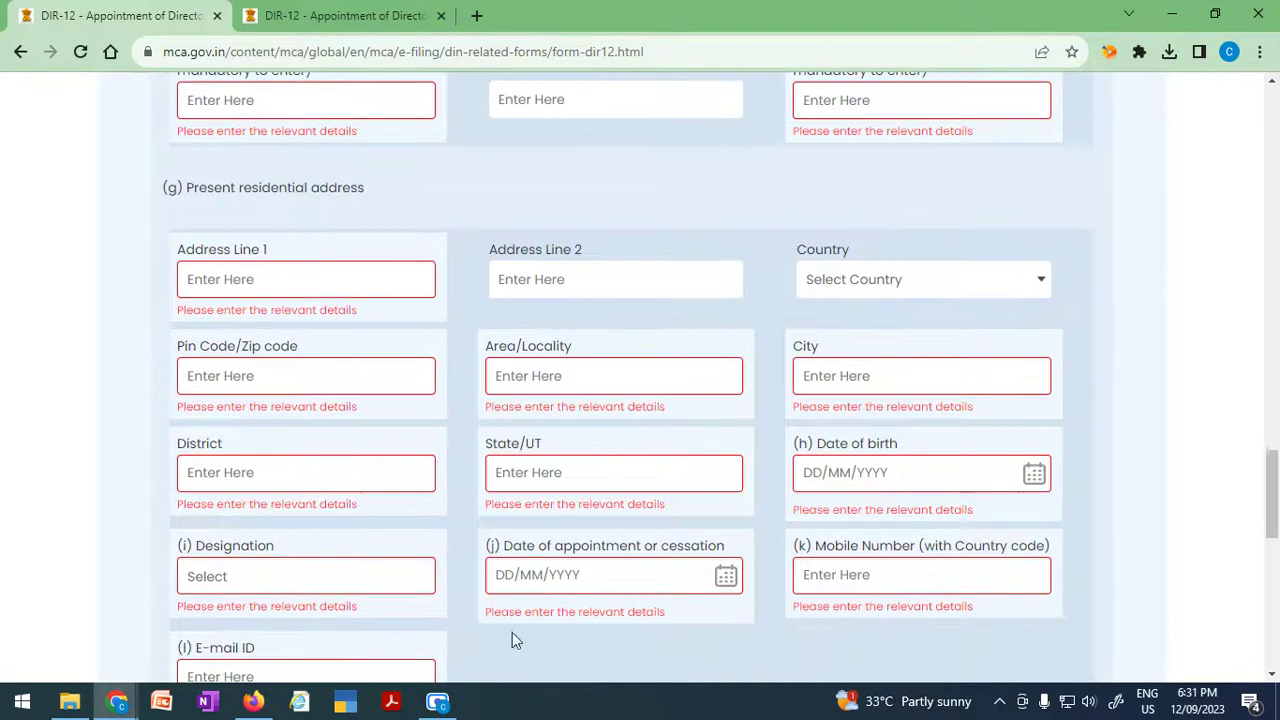
pyautogui.scroll(-3, 987, 511)
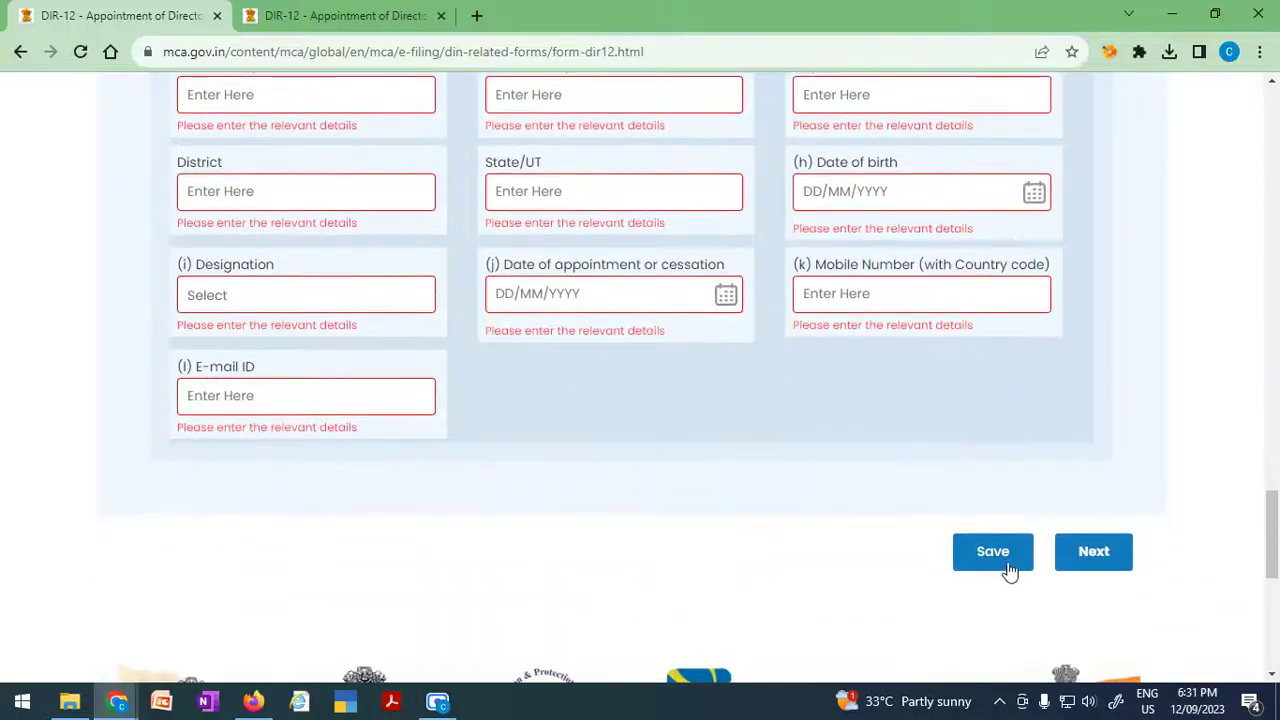
pyautogui.moveTo(1272, 548); pyautogui.dragTo(1272, 362)
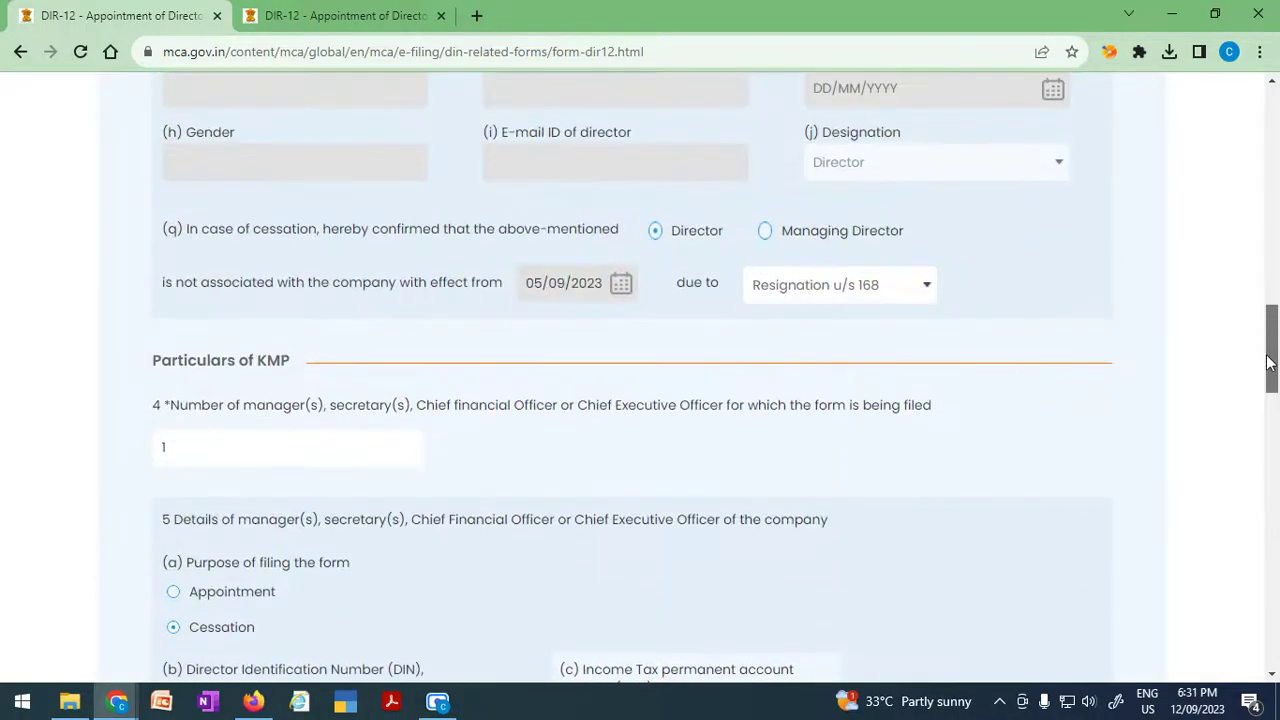
pyautogui.scroll(-3, 228, 668)
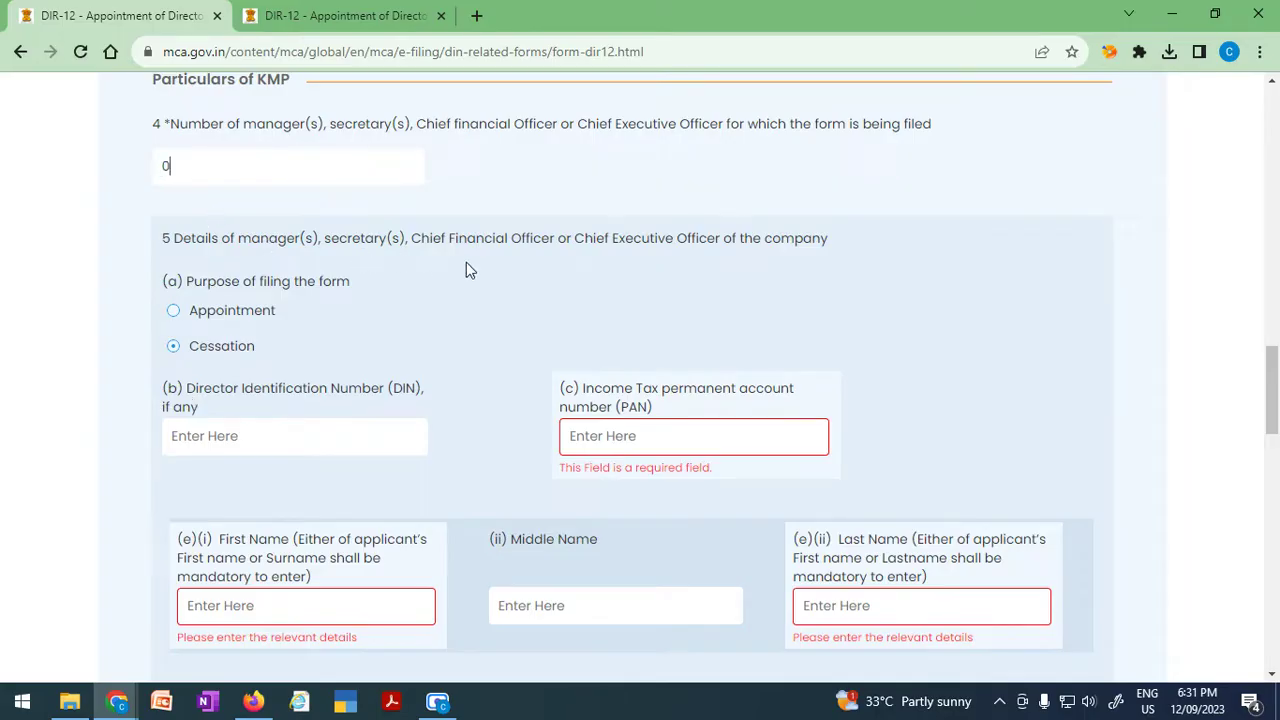
pyautogui.scroll(12, 466, 262)
pyautogui.scroll(-10, 452, 556)
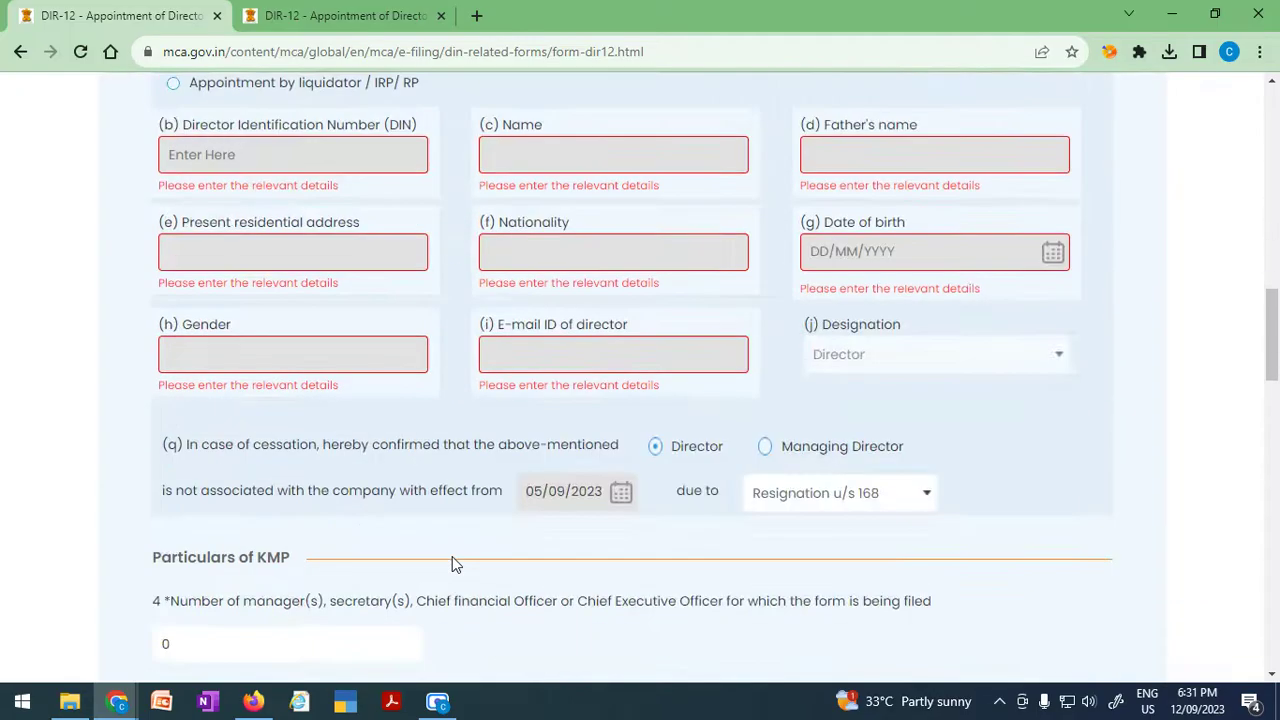
pyautogui.scroll(-3, 452, 565)
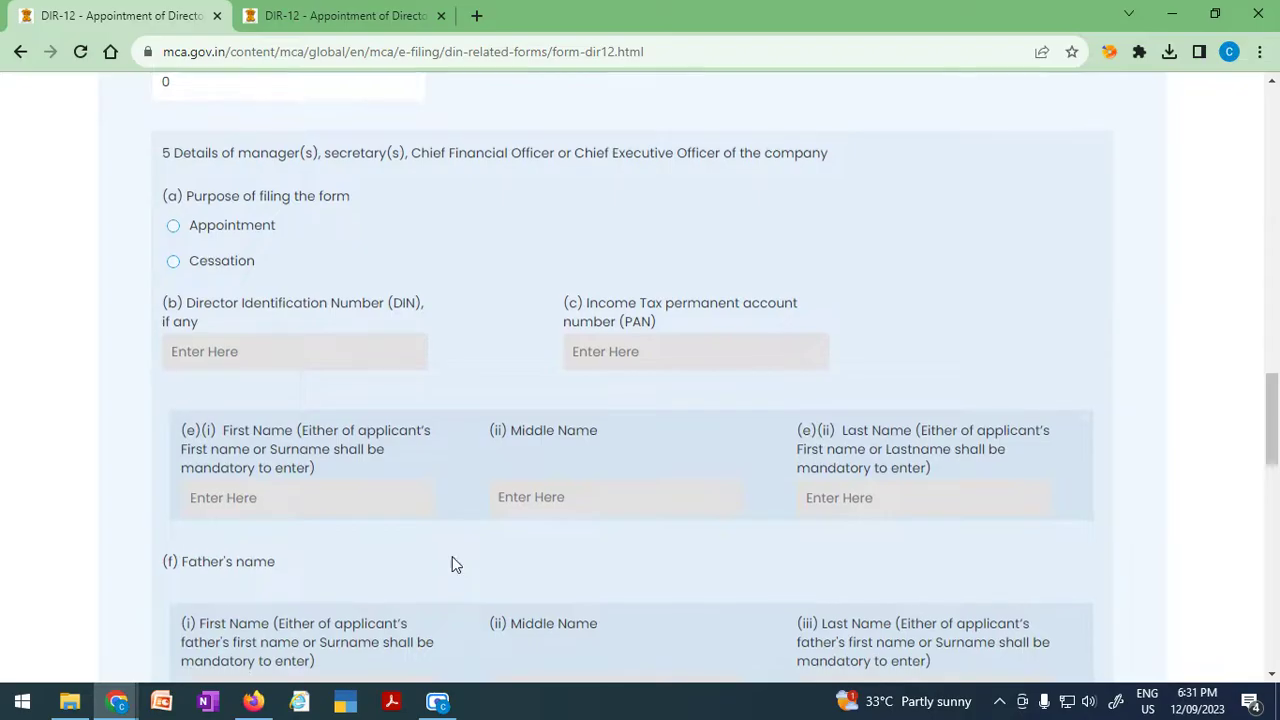
pyautogui.scroll(-3, 452, 565)
pyautogui.scroll(-3, 664, 463)
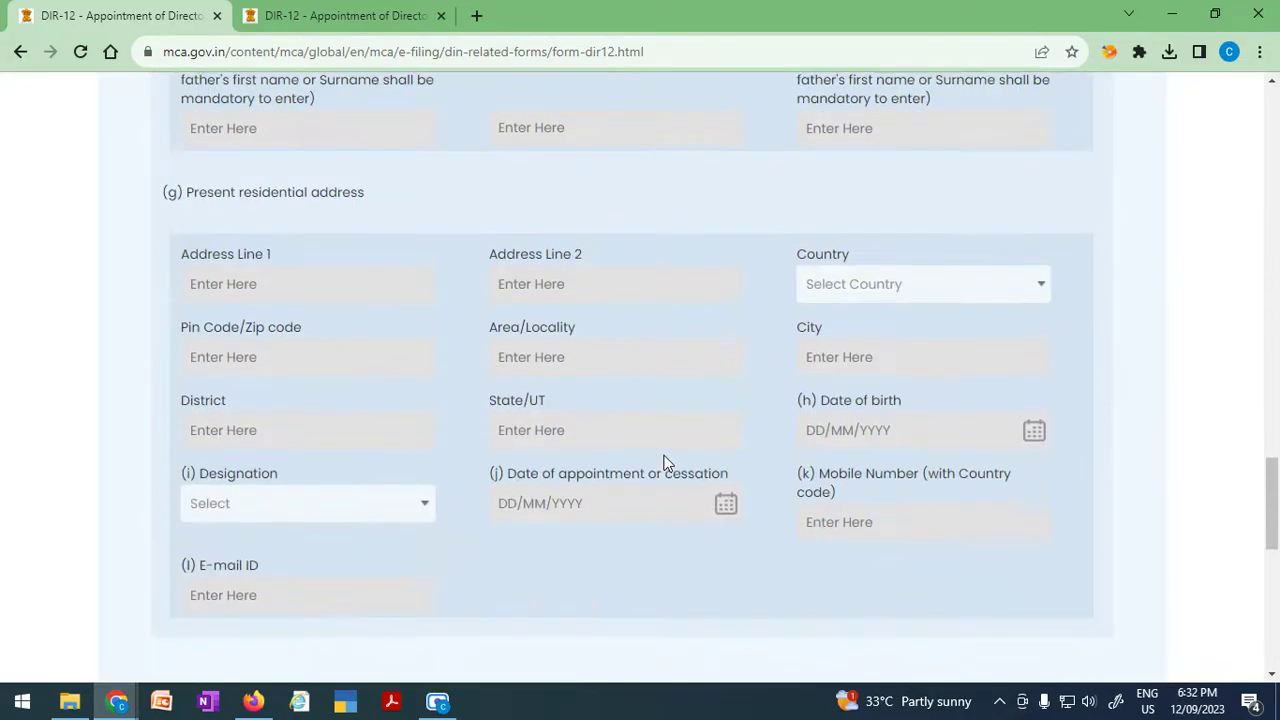
pyautogui.scroll(-1, 616, 493)
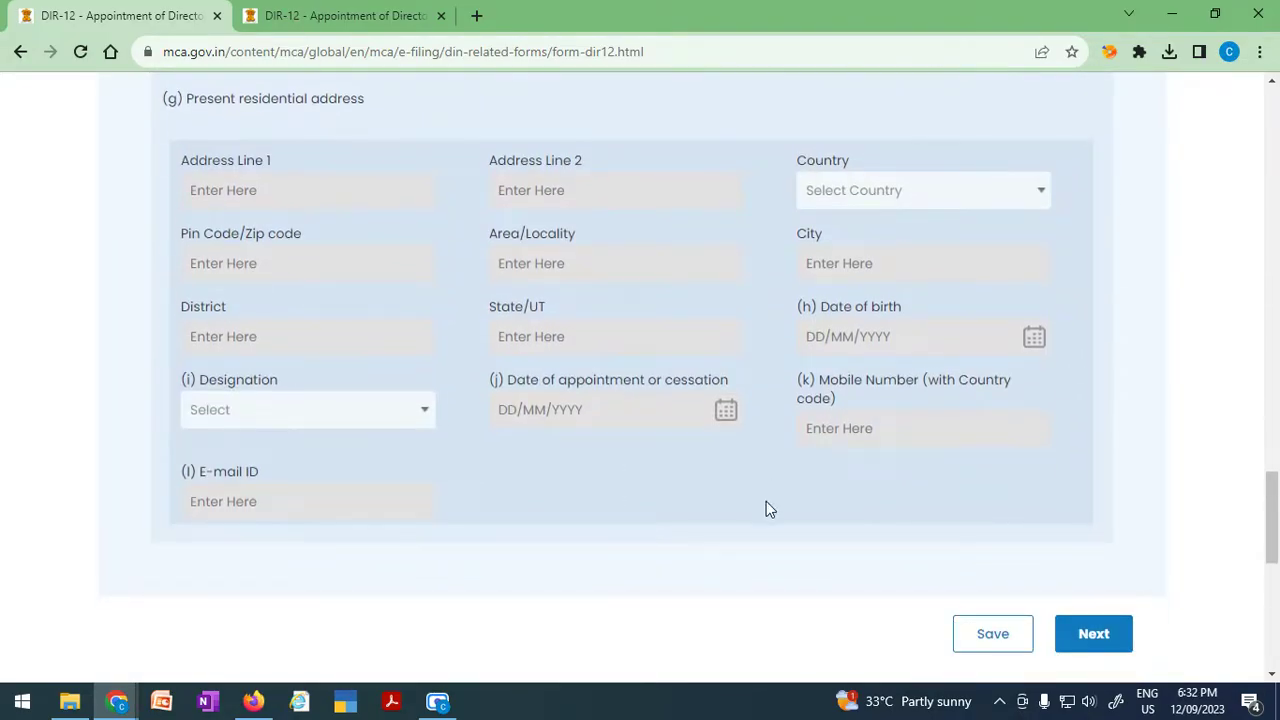
pyautogui.moveTo(1272, 527); pyautogui.dragTo(1276, 443)
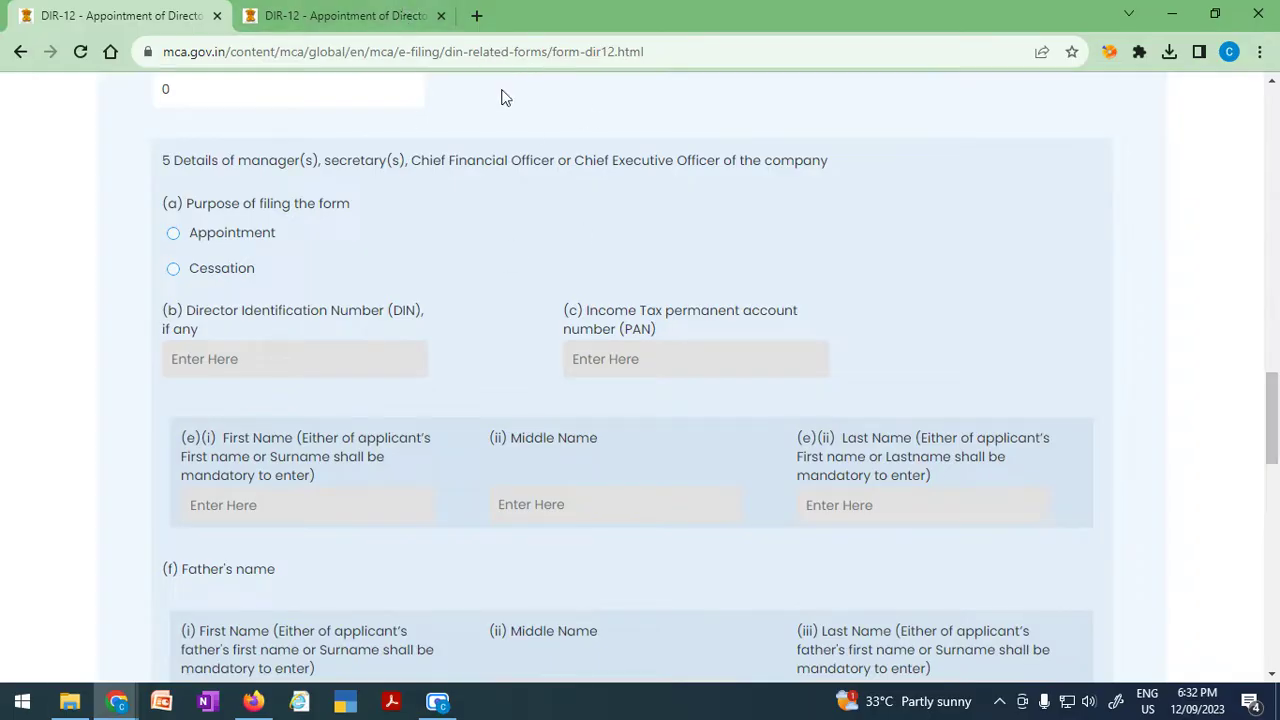
pyautogui.scroll(-7, 886, 437)
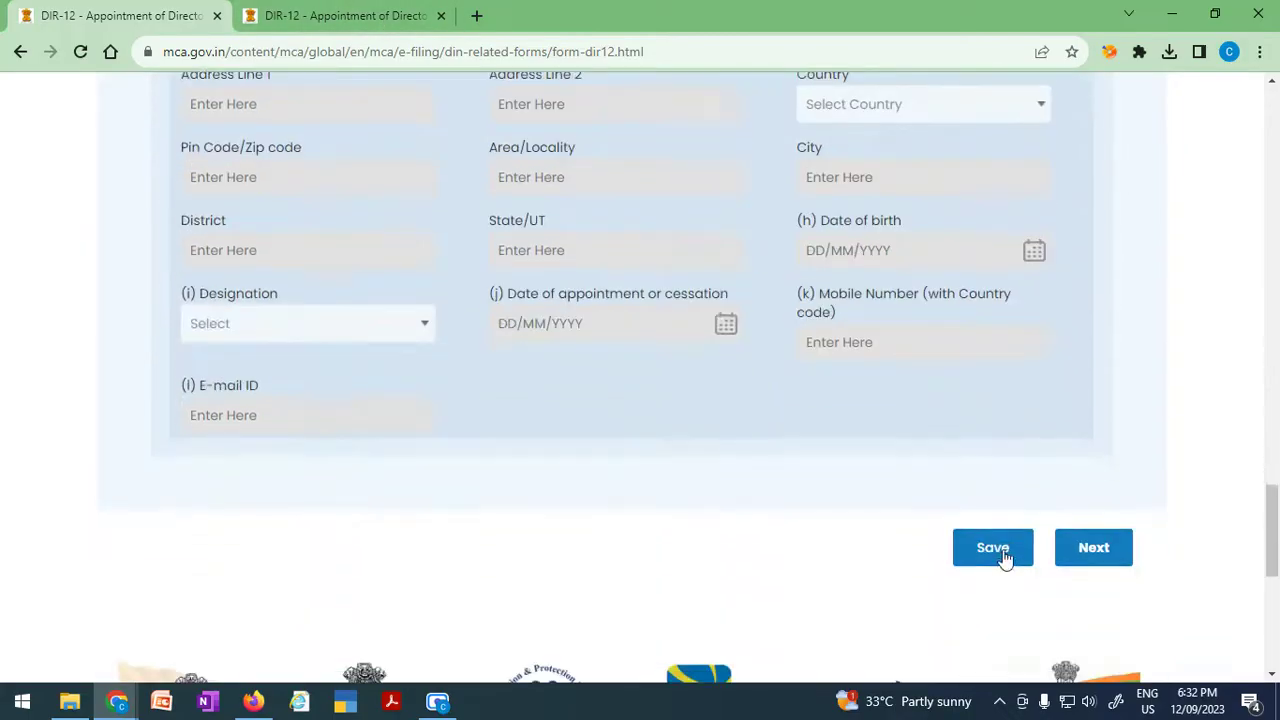
# Switch to the second DIR-12 tab and scroll down to the Declaration block.
pyautogui.click(337, 17)
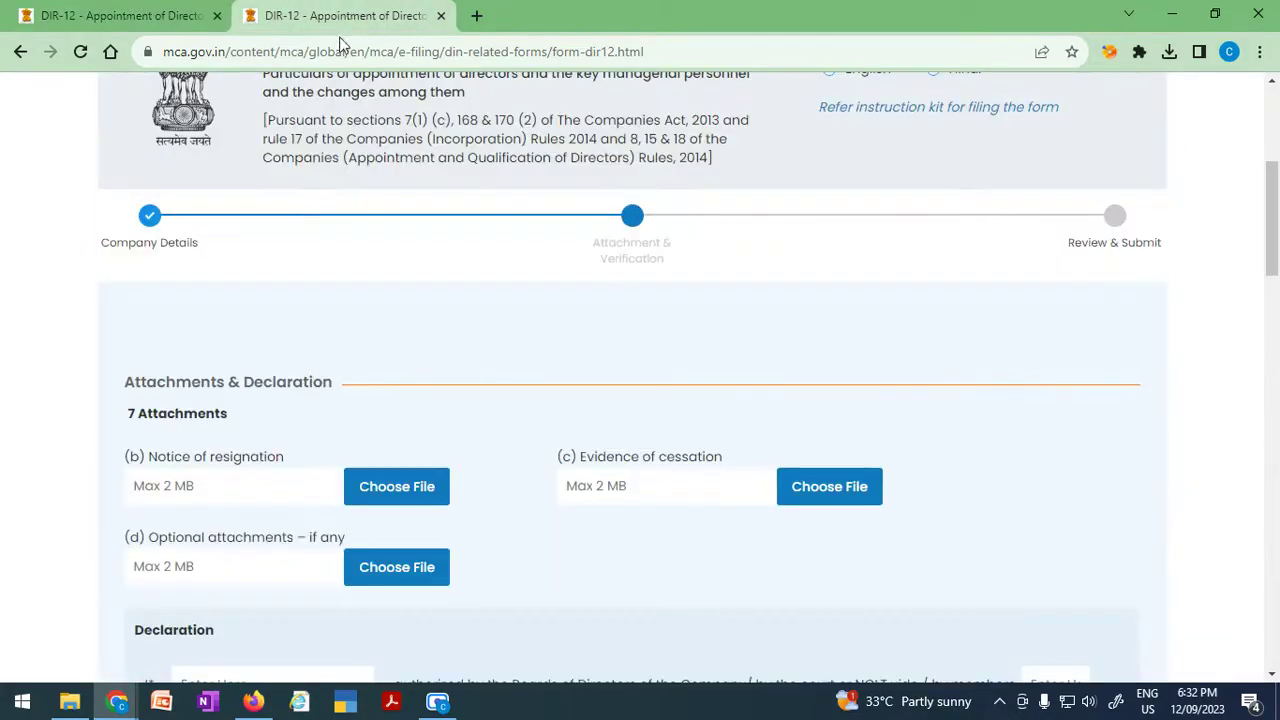
pyautogui.scroll(-2, 657, 575)
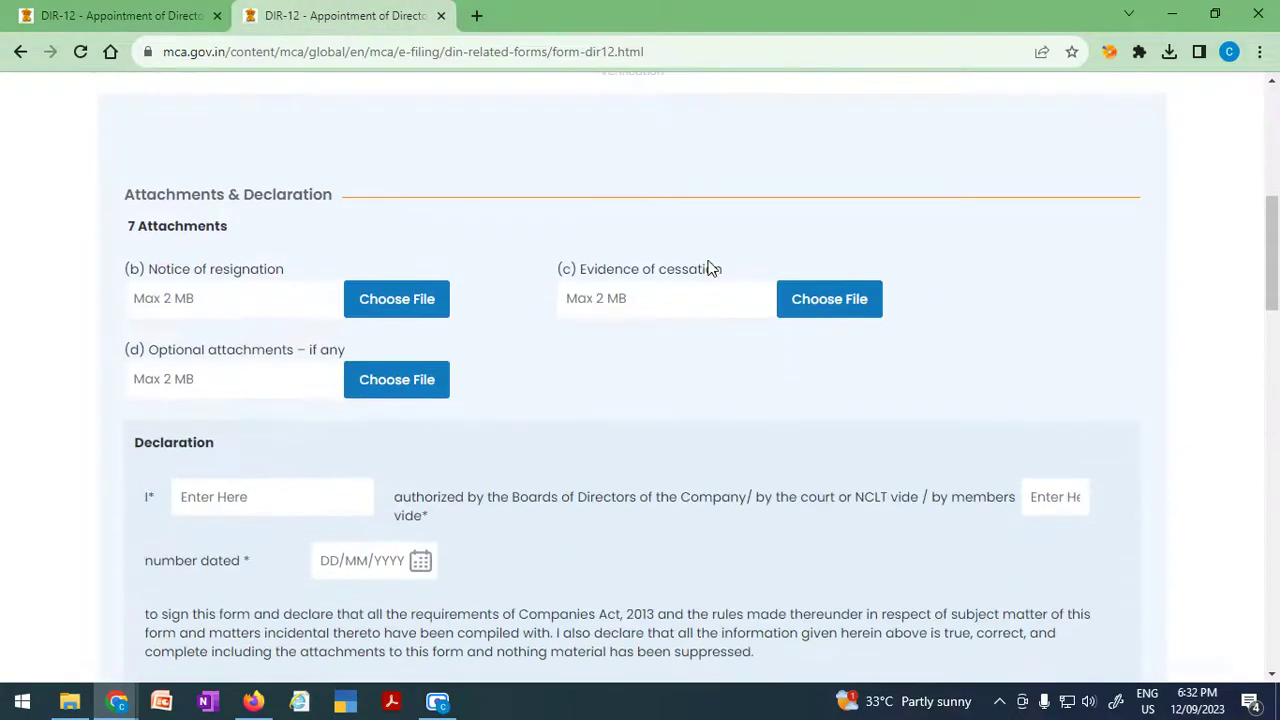
pyautogui.scroll(-1, 626, 465)
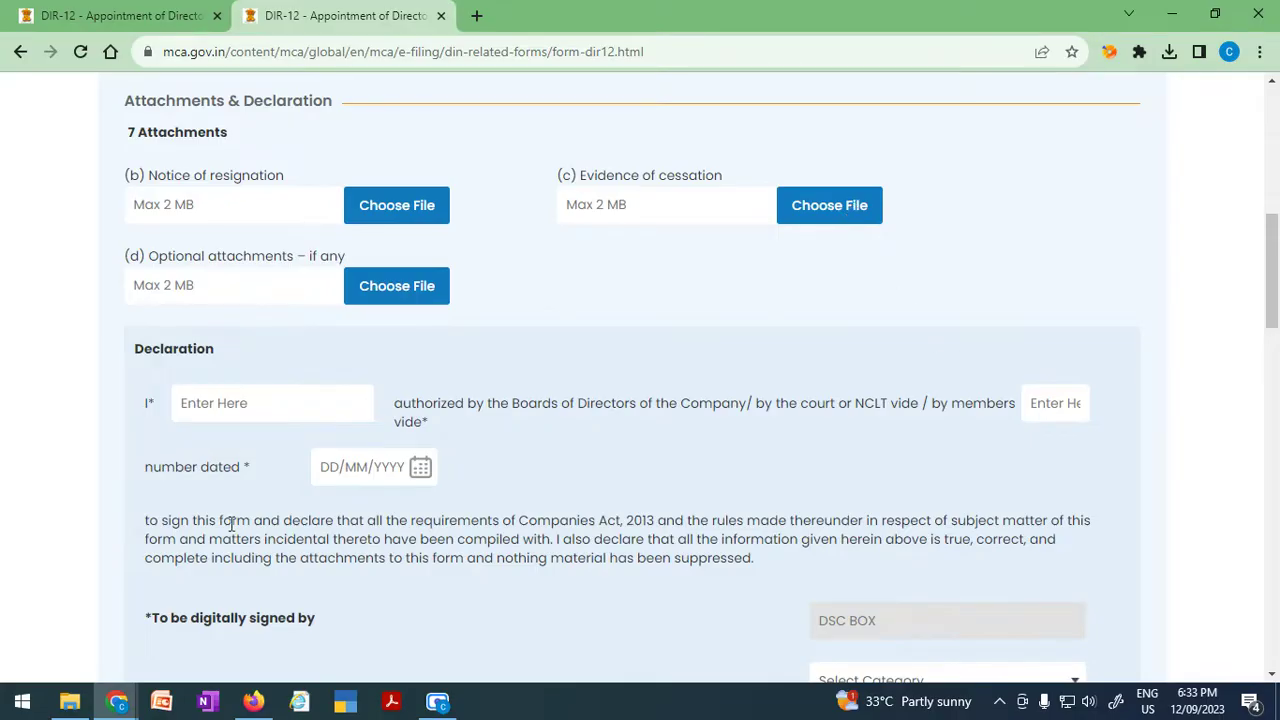
pyautogui.scroll(-1, 250, 517)
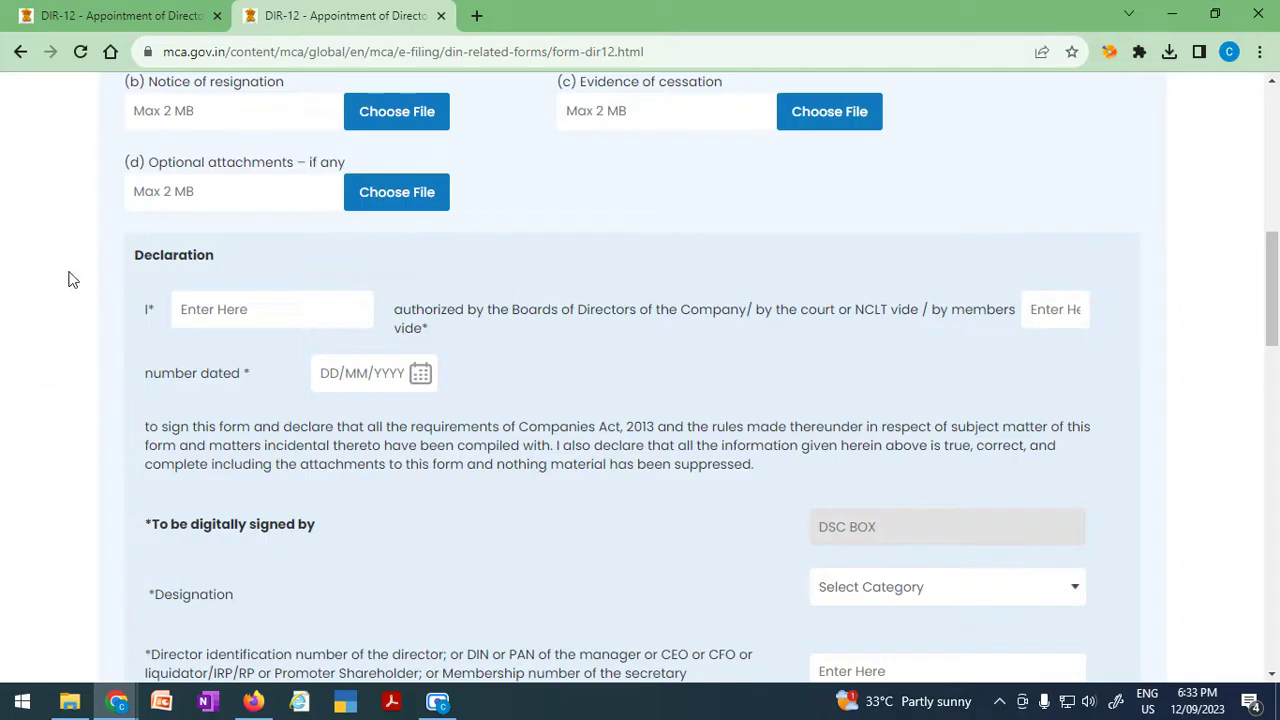
pyautogui.scroll(-4, 395, 581)
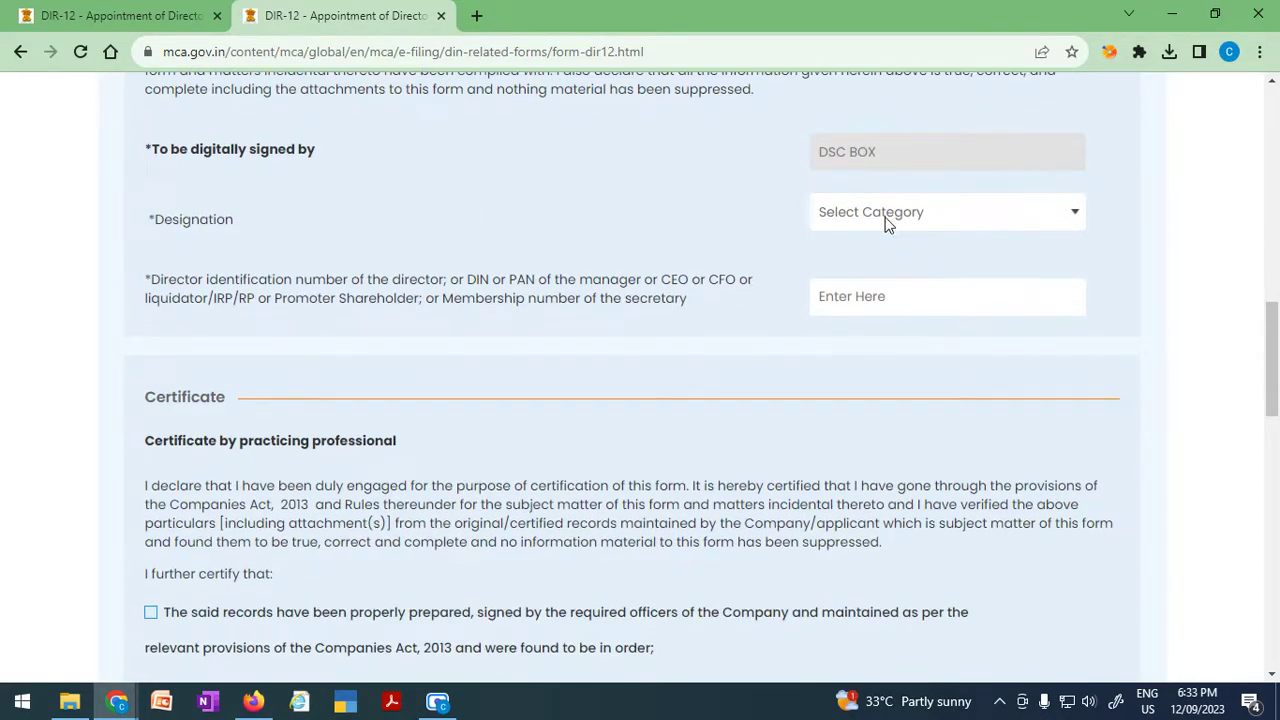
pyautogui.click(921, 212)
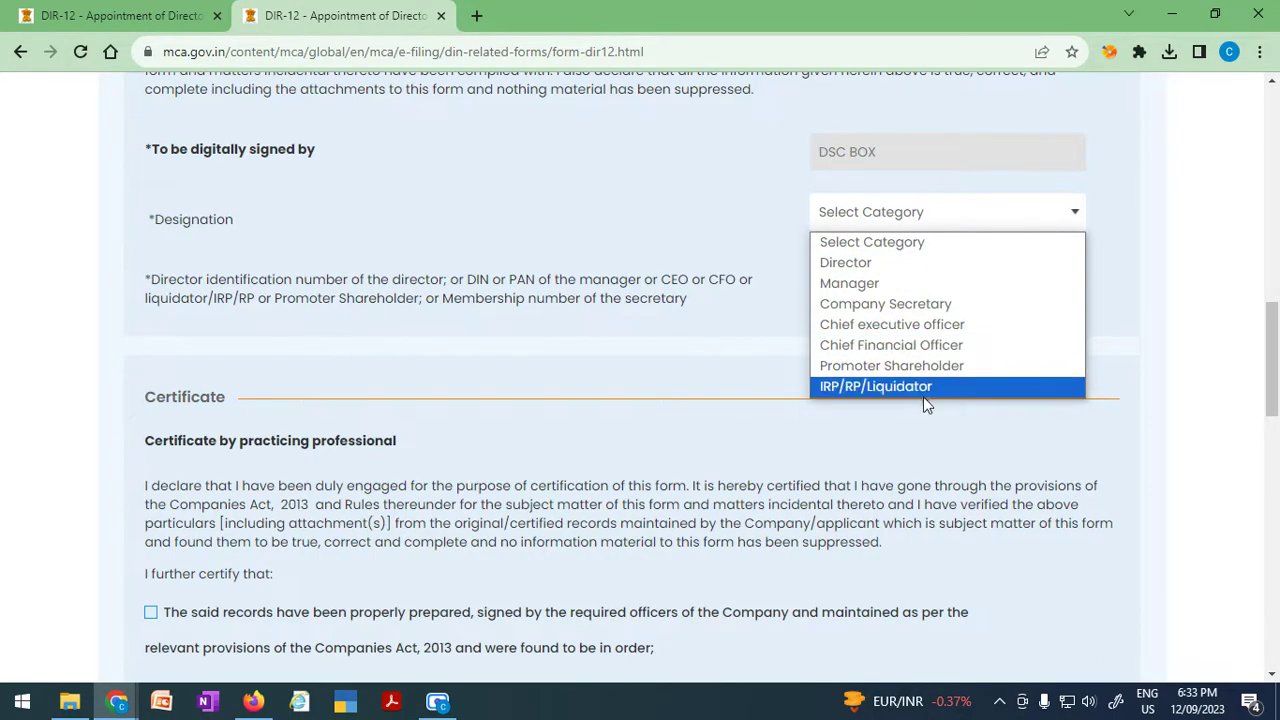
pyautogui.click(699, 432)
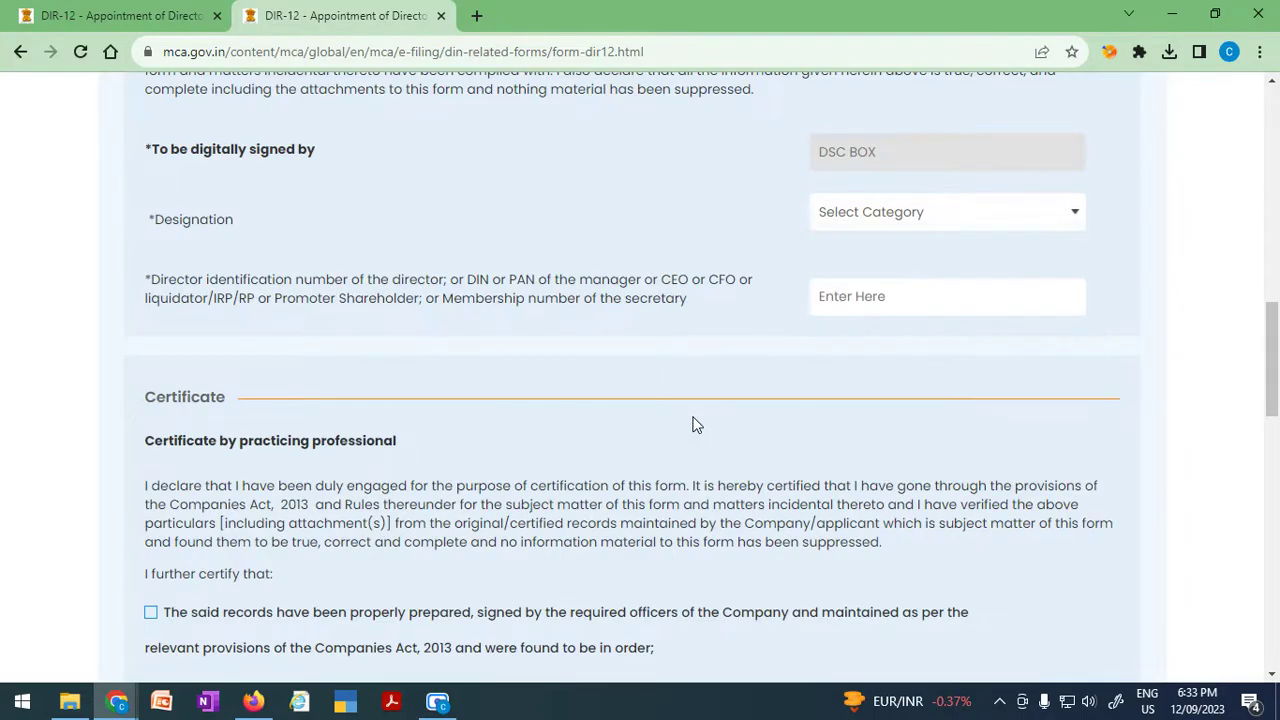
pyautogui.scroll(-5, 609, 654)
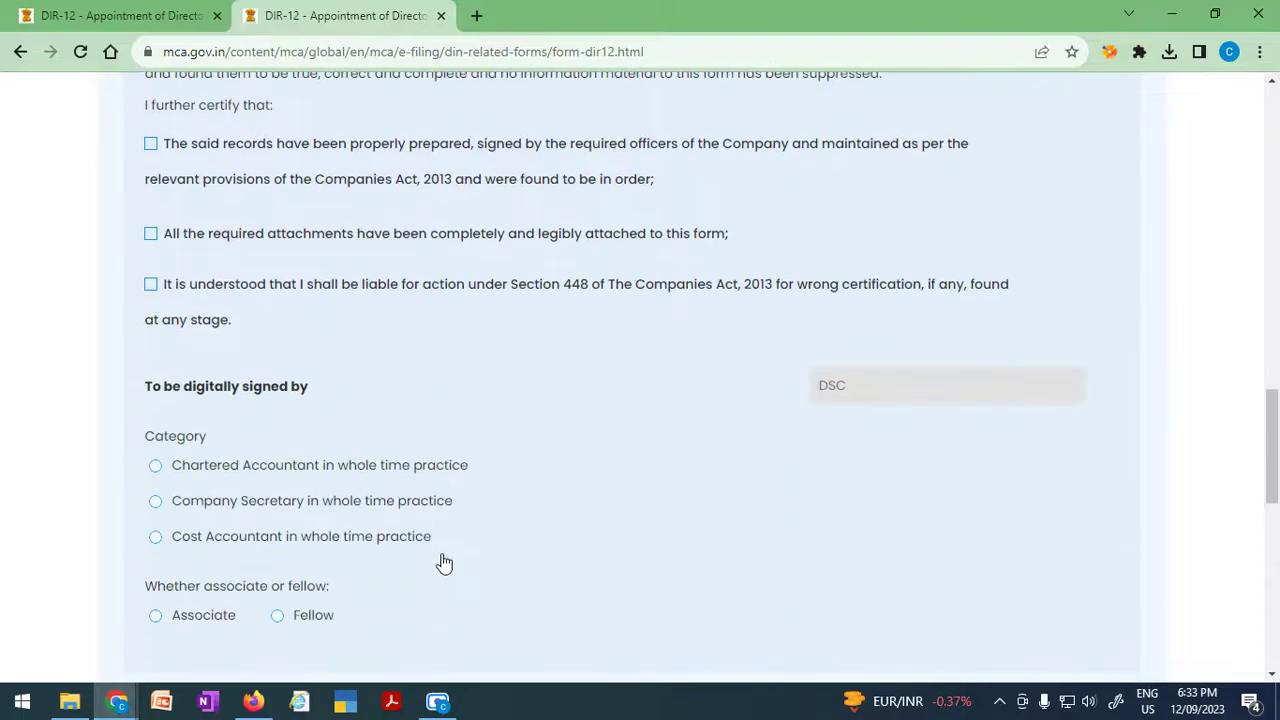
pyautogui.scroll(-2, 444, 563)
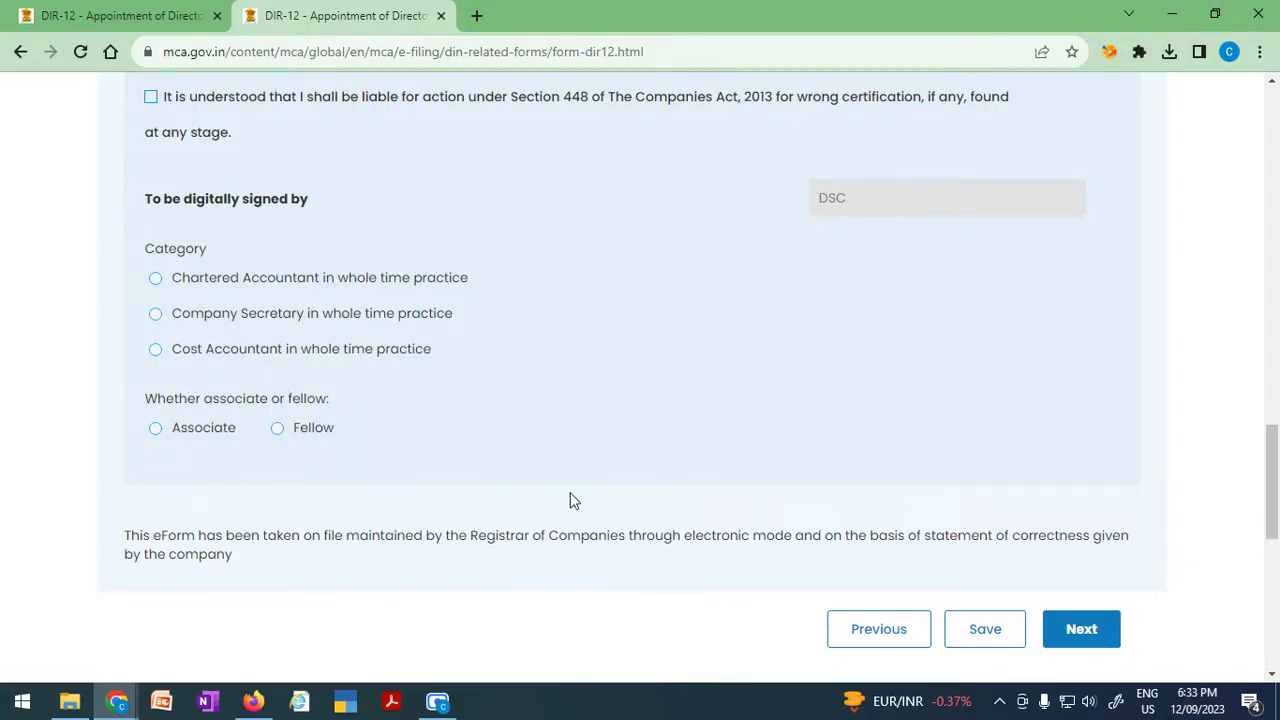
pyautogui.scroll(-3, 572, 500)
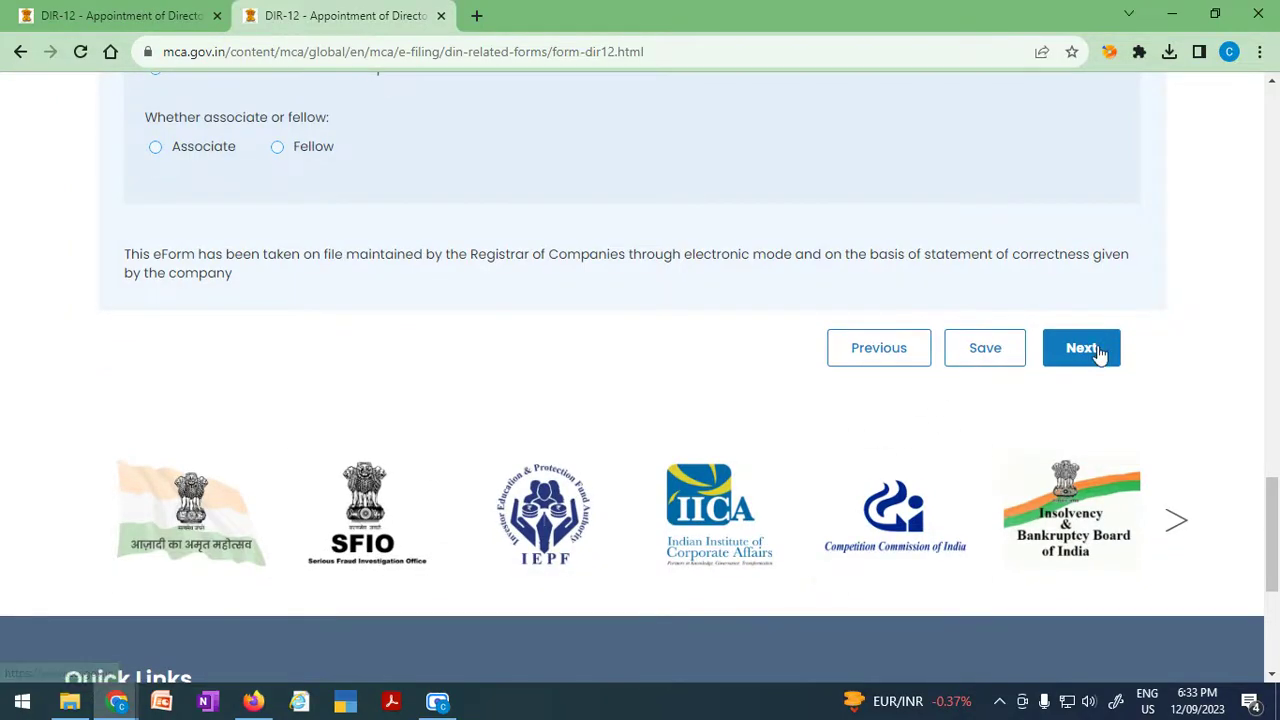
pyautogui.scroll(15, 747, 425)
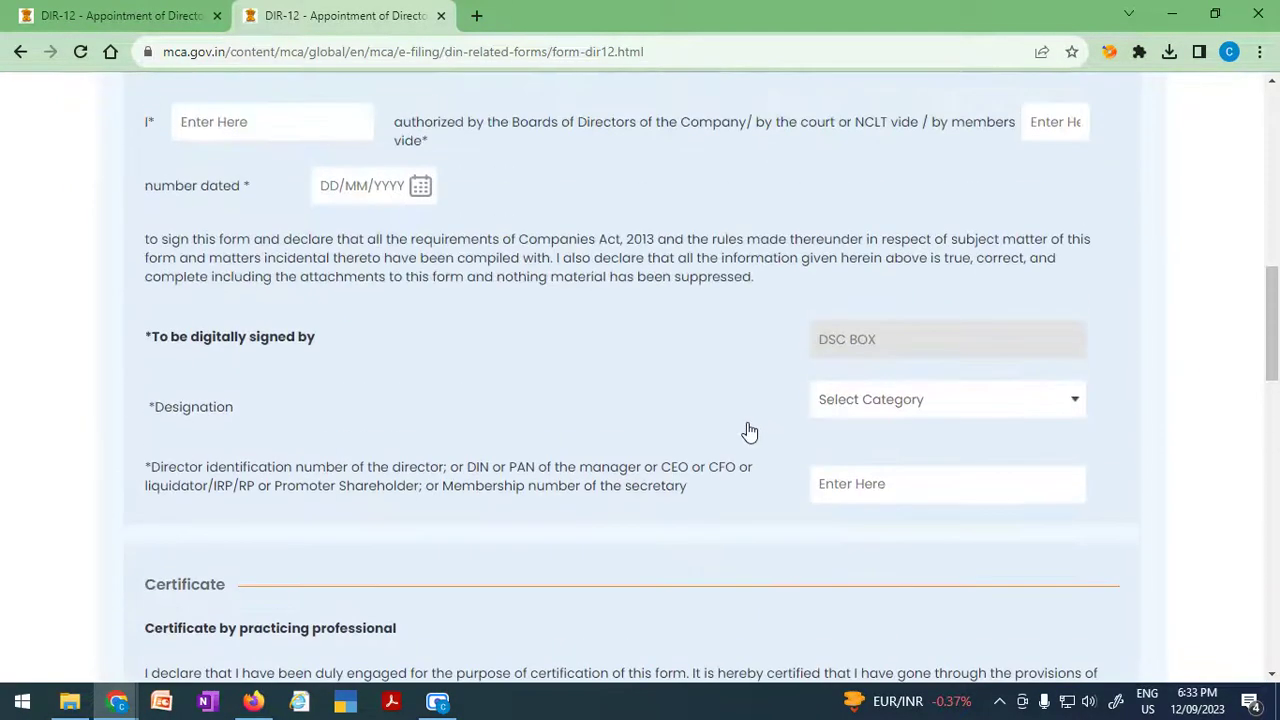
pyautogui.scroll(3, 750, 432)
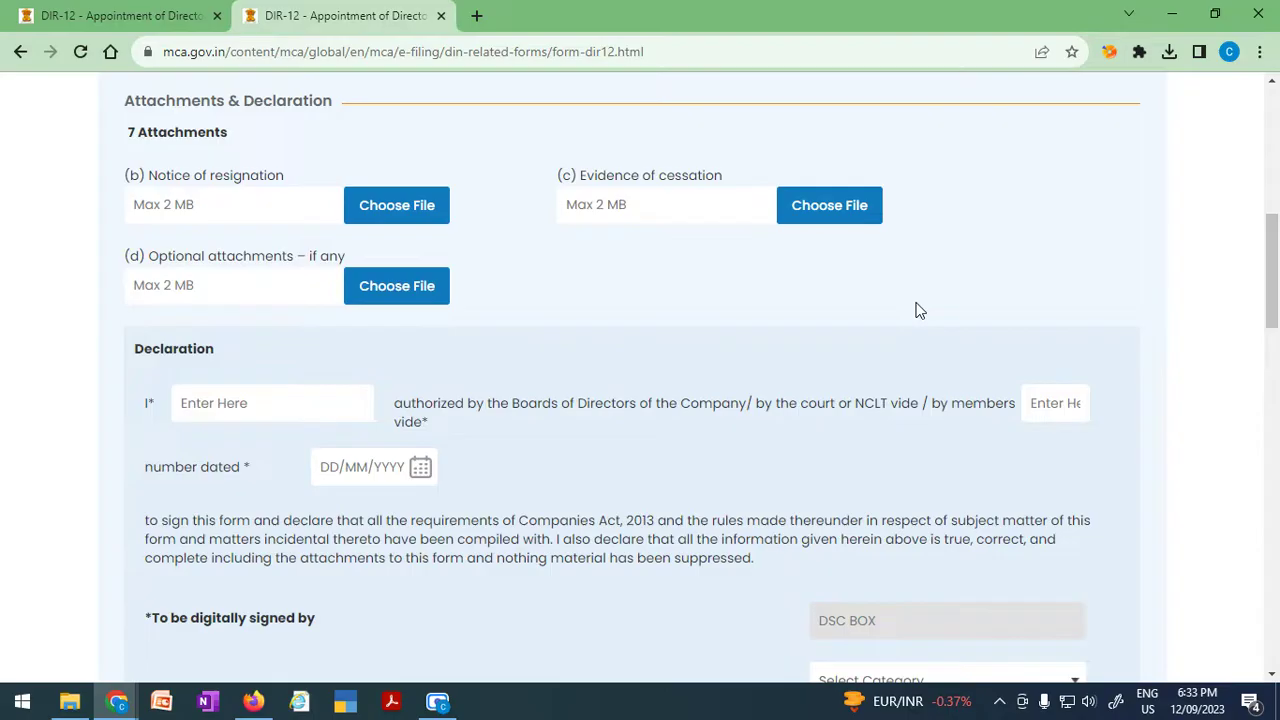
pyautogui.scroll(-4, 925, 315)
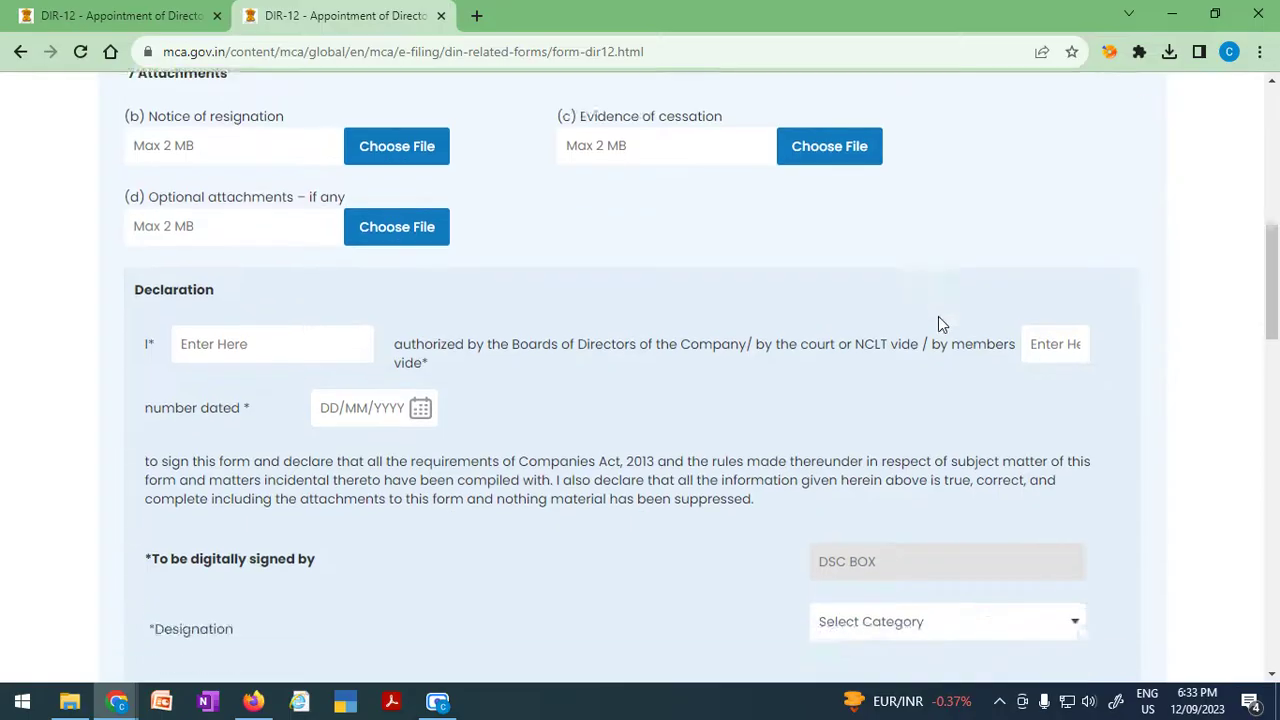
pyautogui.scroll(-5, 752, 492)
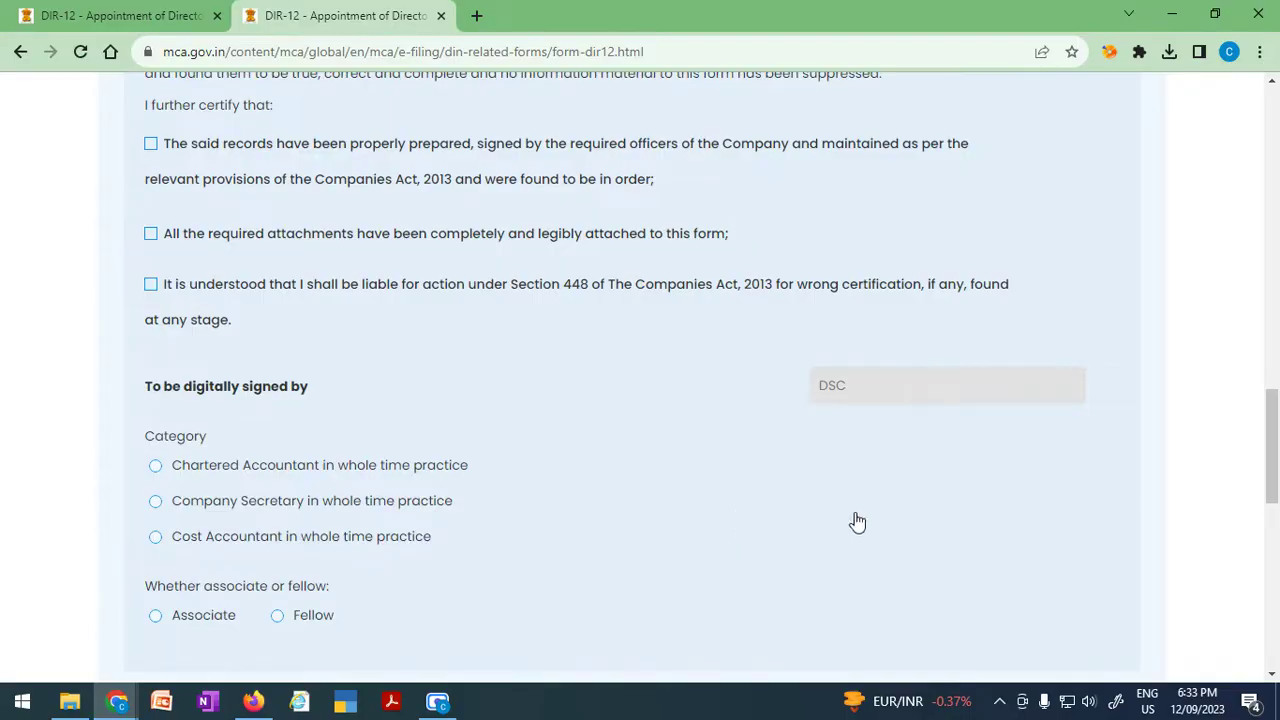
pyautogui.scroll(5, 854, 520)
pyautogui.scroll(1, 857, 521)
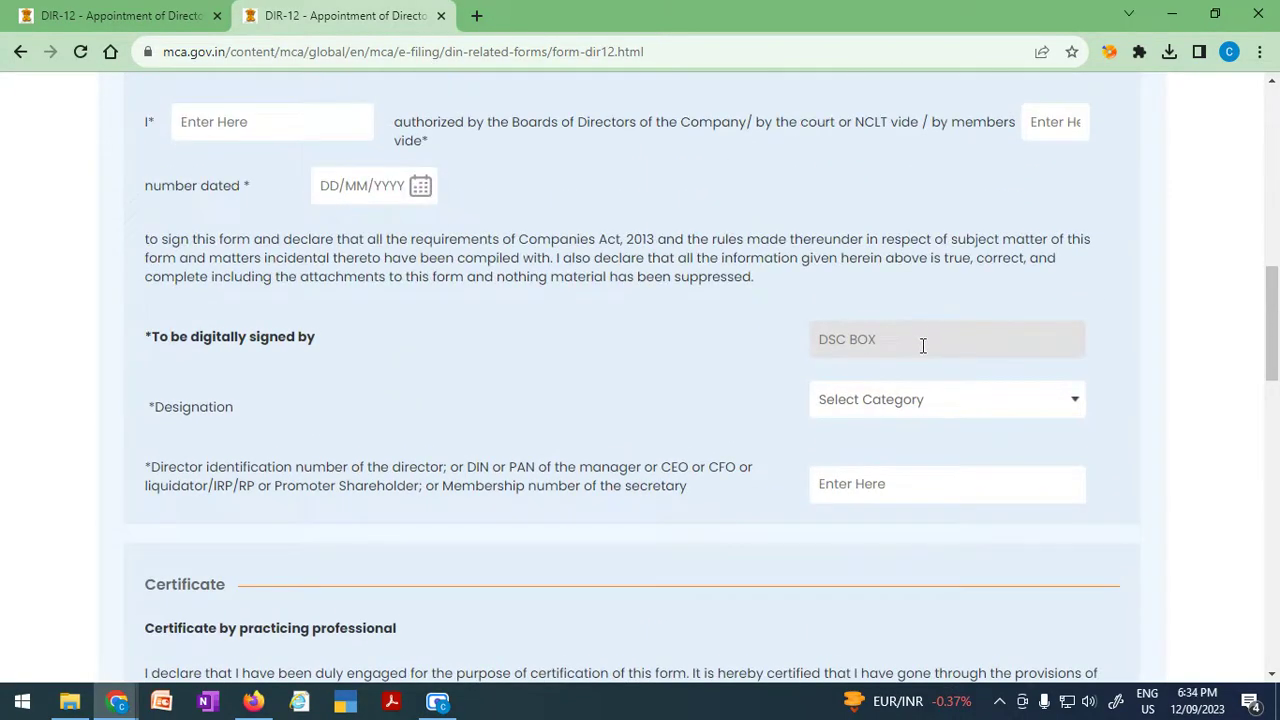
pyautogui.scroll(3, 634, 569)
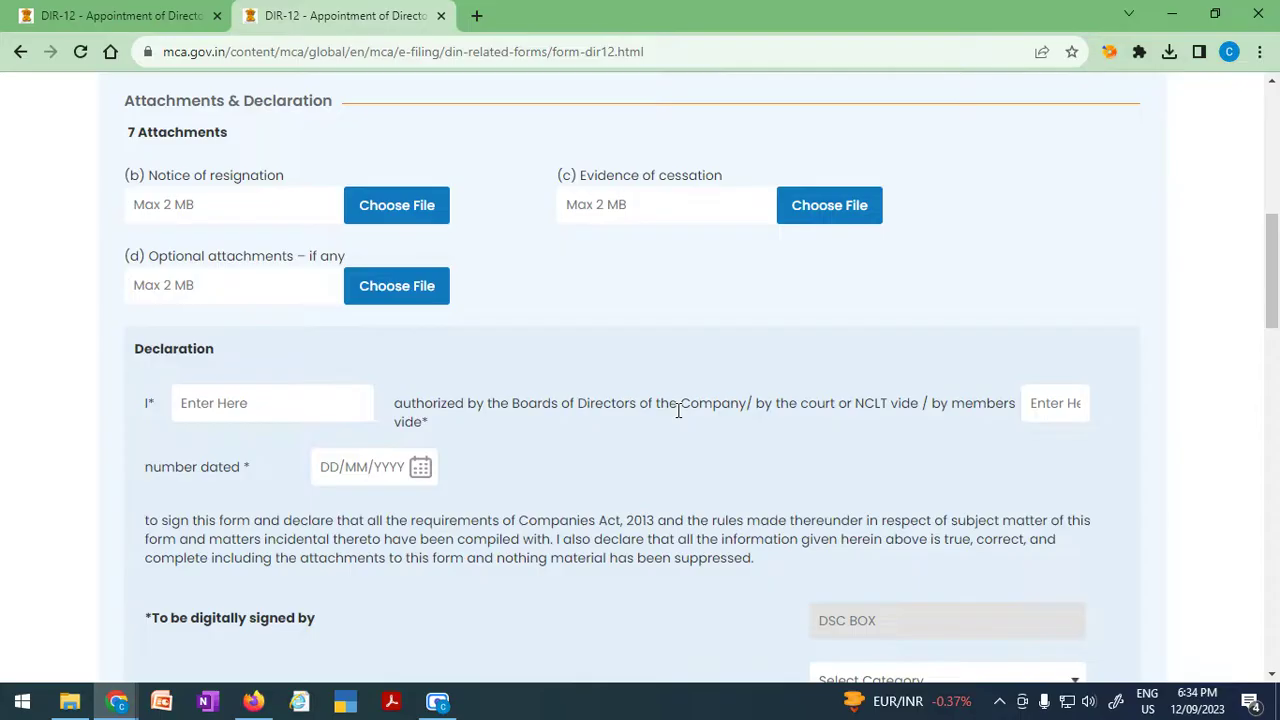
pyautogui.press('super+Tab')
pyautogui.click(389, 555)
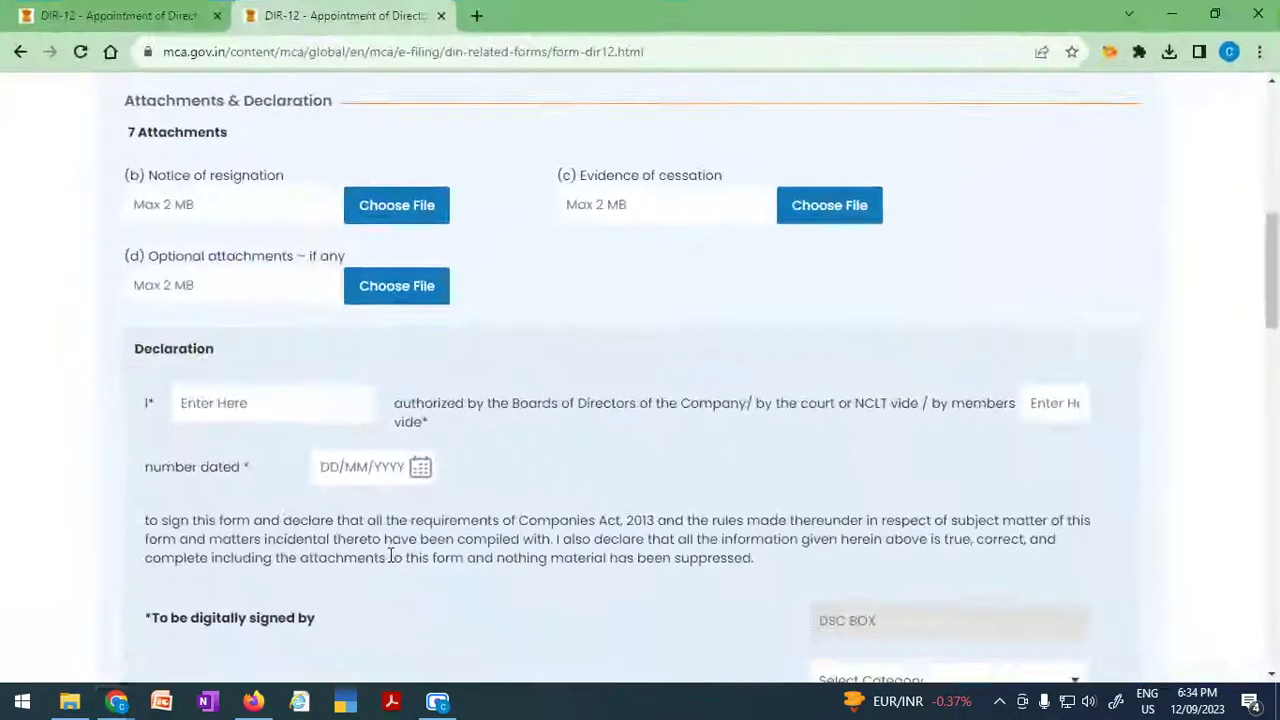
pyautogui.hotkey('alt', 'Tab')
pyautogui.click(437, 704)
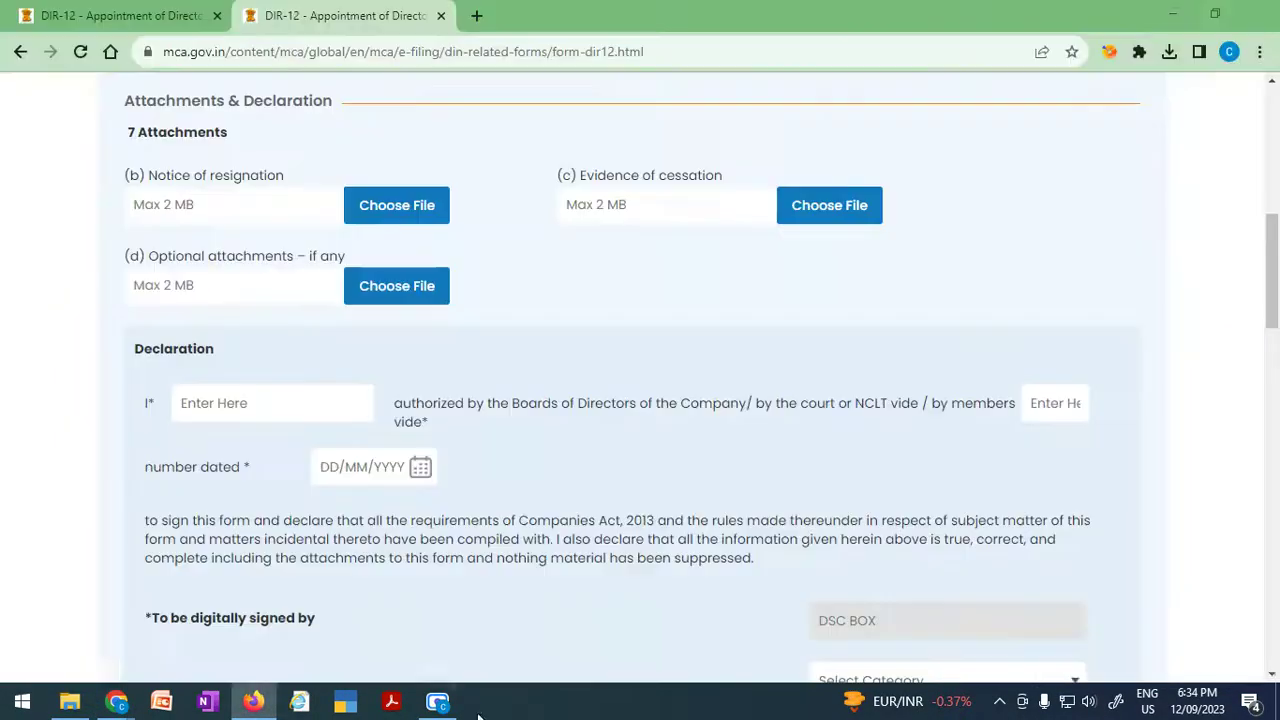
pyautogui.moveTo(437, 705)
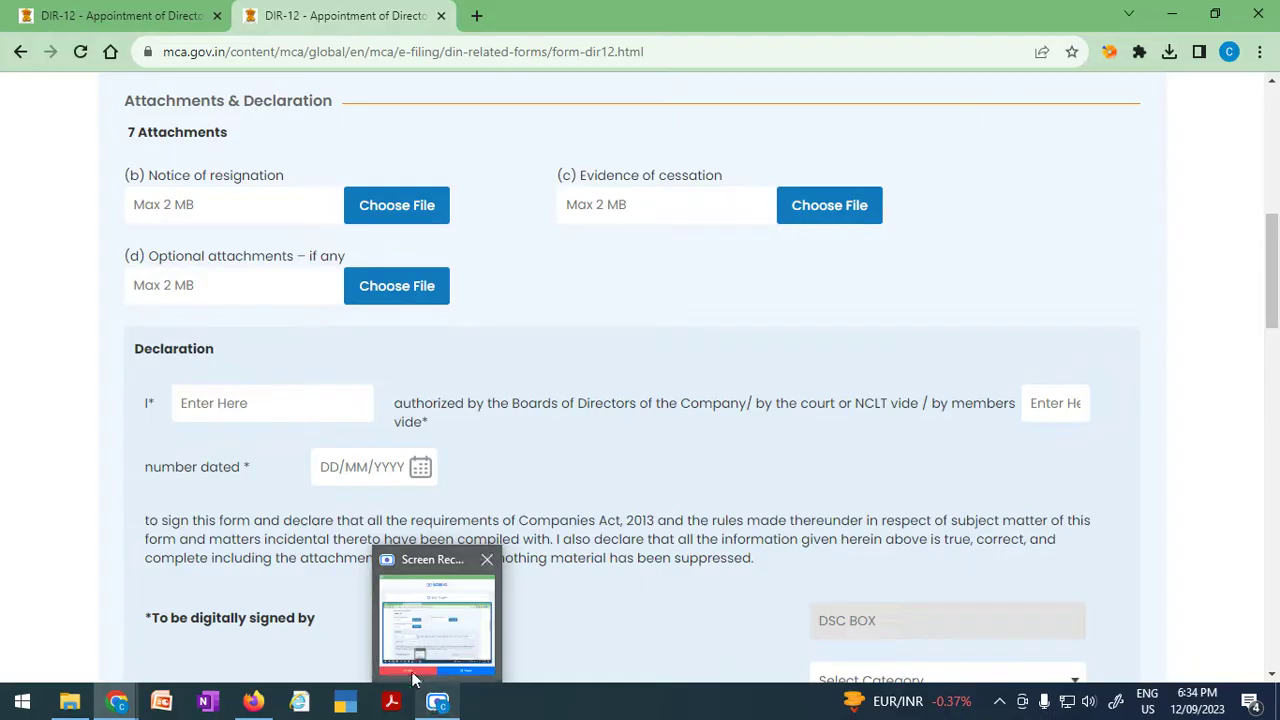